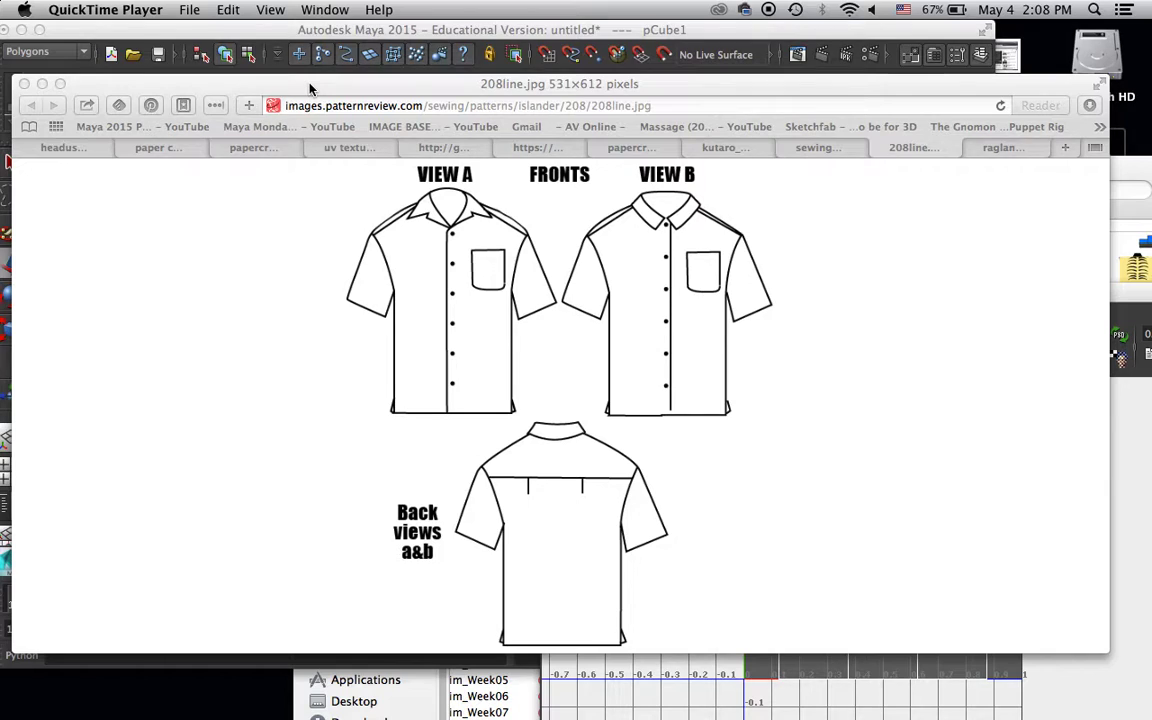
- Switch from the shirt reference image in Safari to Maya and select the cube in the perspective view
drag(253, 92, 282, 106)
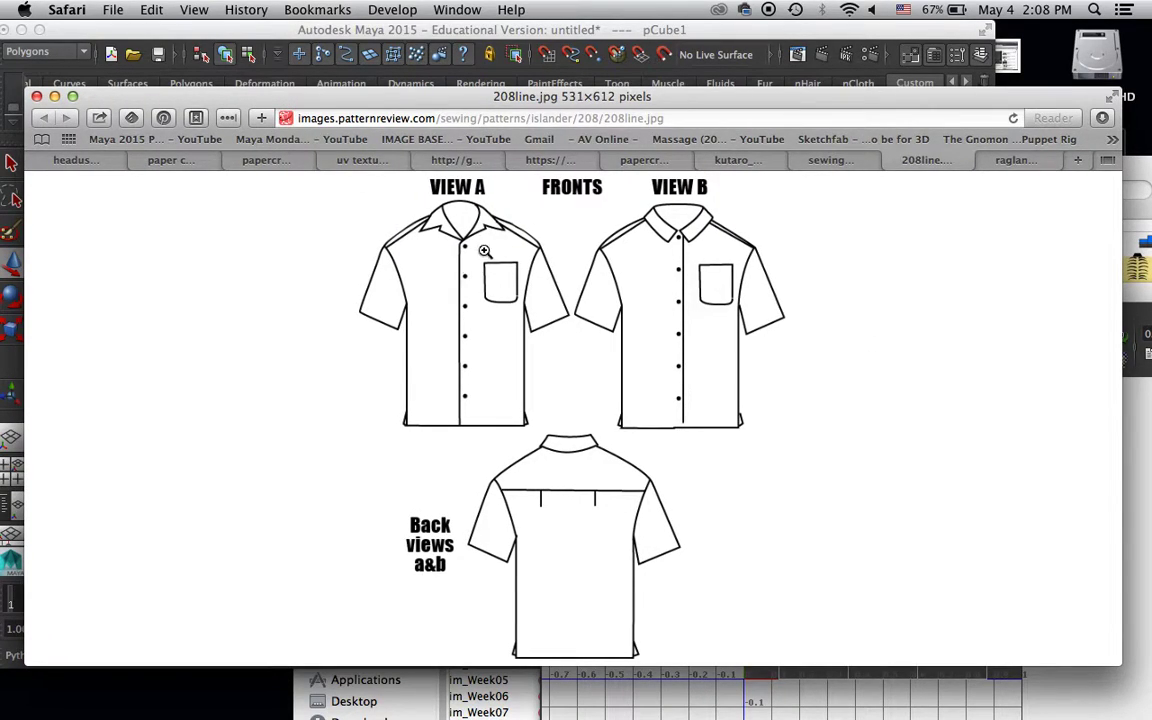
click(344, 57)
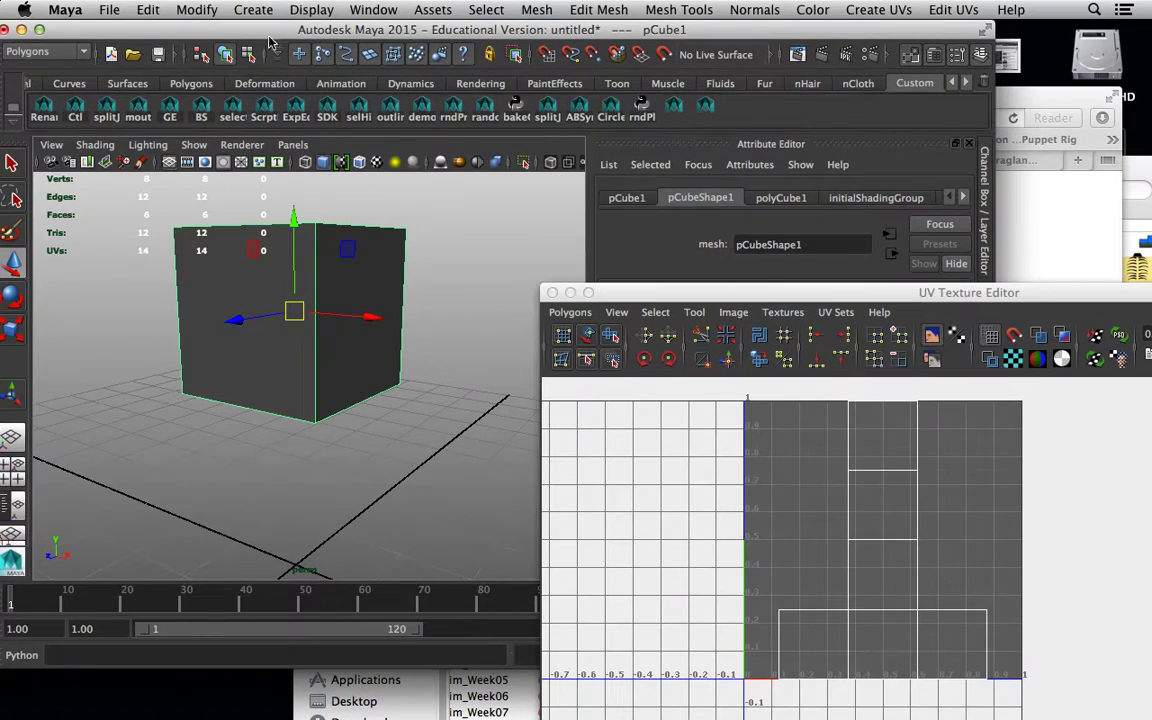
click(424, 300)
click(327, 322)
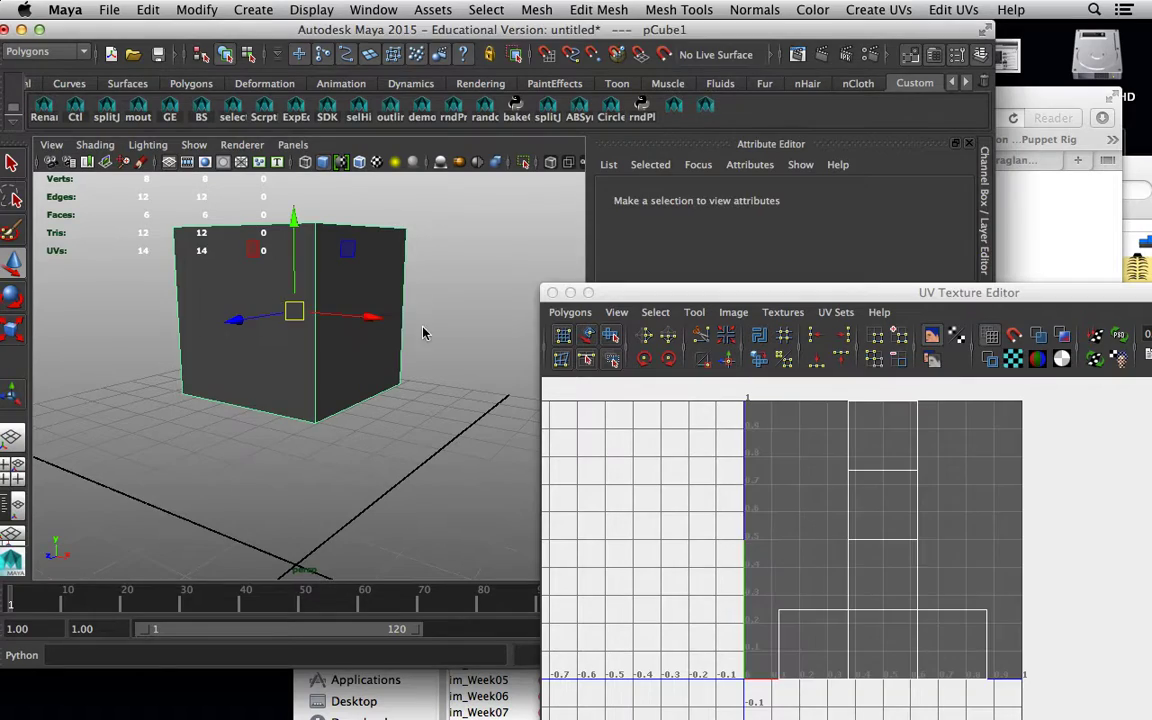
click(344, 343)
alt+drag(344, 343, 303, 324)
mouse_move(211, 221)
alt+mouse_down()
mouse_move(438, 288)
mouse_move(237, 252)
mouse_move(221, 234)
alt+mouse_up()
- Close and reopen the UV Texture Editor, and place it beside the cube so both are visible
click(553, 293)
alt+drag(505, 291, 330, 297)
mouse_move(355, 351)
alt+mouse_down()
mouse_move(342, 363)
mouse_move(311, 339)
mouse_move(298, 357)
mouse_move(348, 349)
alt+mouse_up()
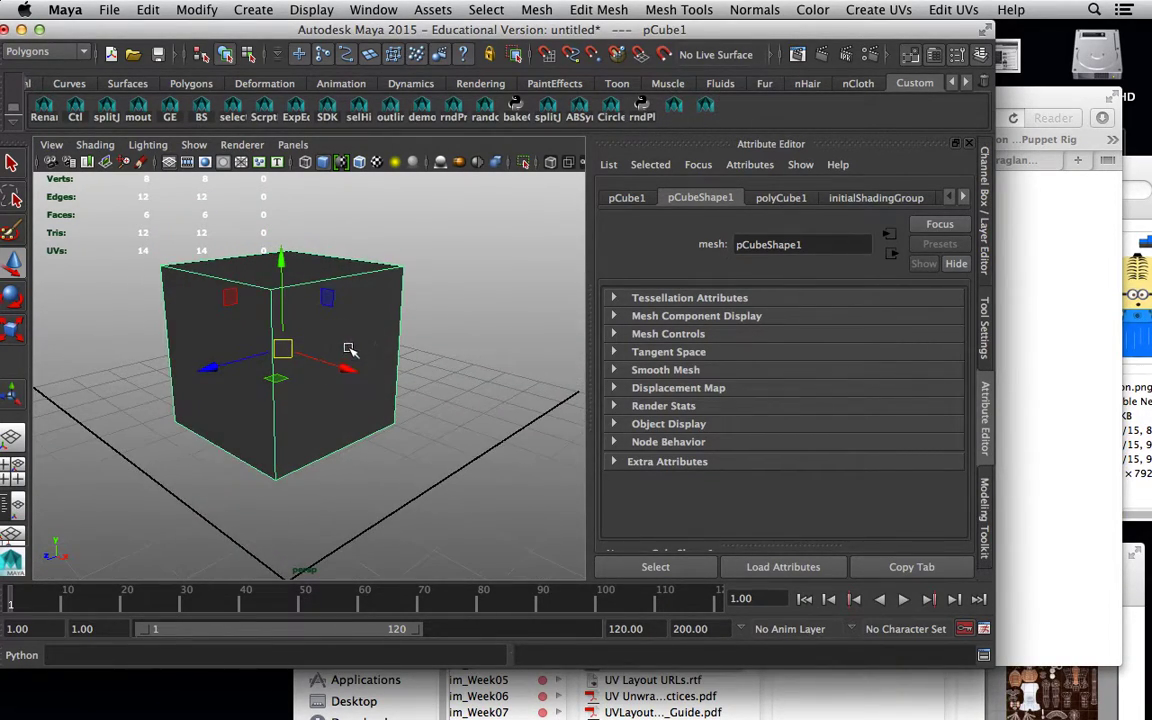
click(362, 10)
click(414, 262)
drag(599, 226, 781, 158)
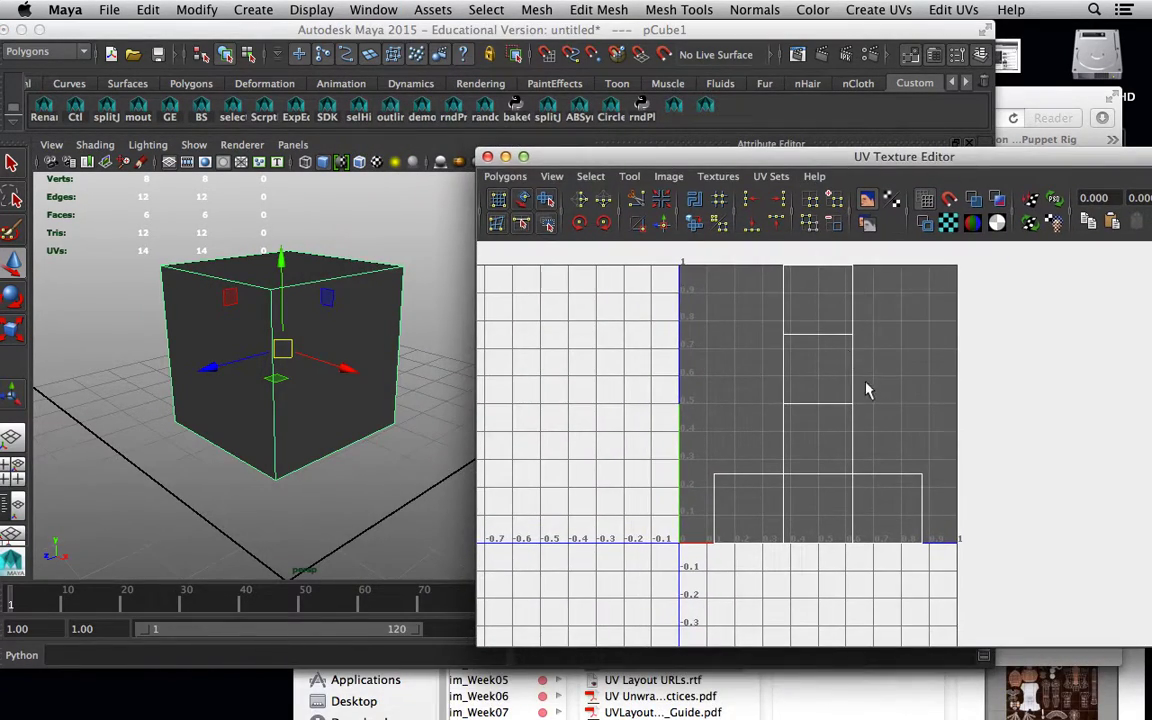
- Switch the cube to face selection and select its front and top faces to locate them in the UV layout
right_drag(203, 321, 195, 352)
click(200, 348)
click(856, 521)
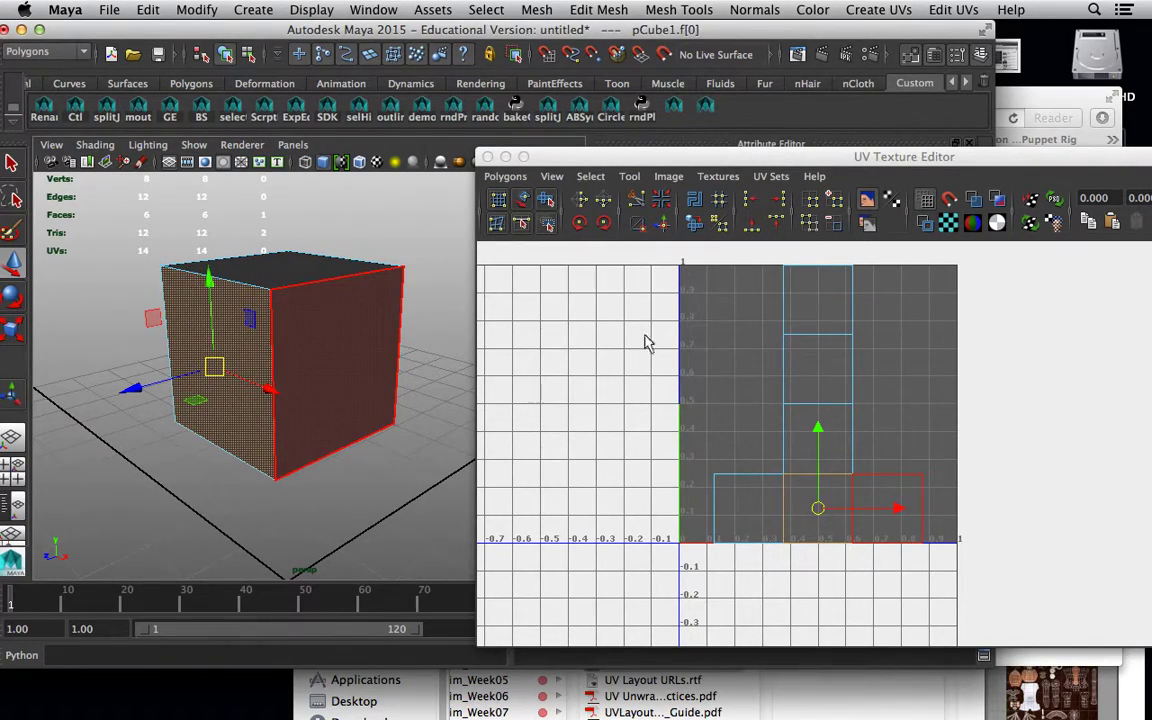
click(452, 357)
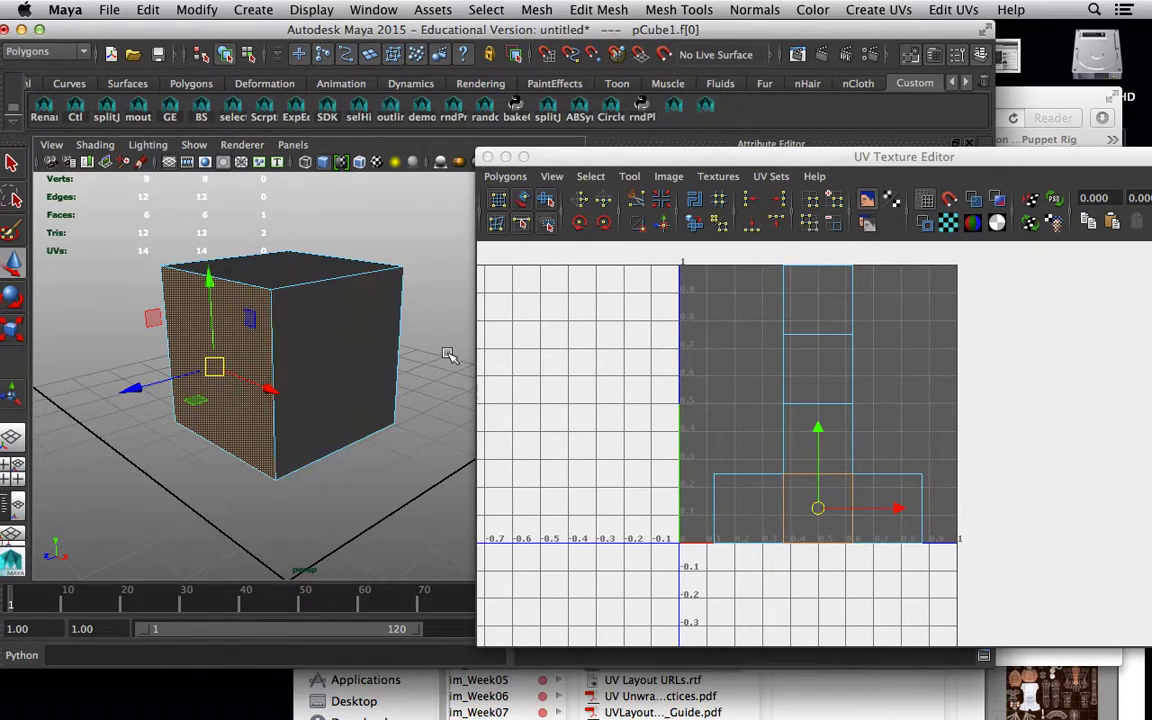
click(357, 334)
alt+drag(222, 392, 350, 386)
click(350, 386)
click(402, 264)
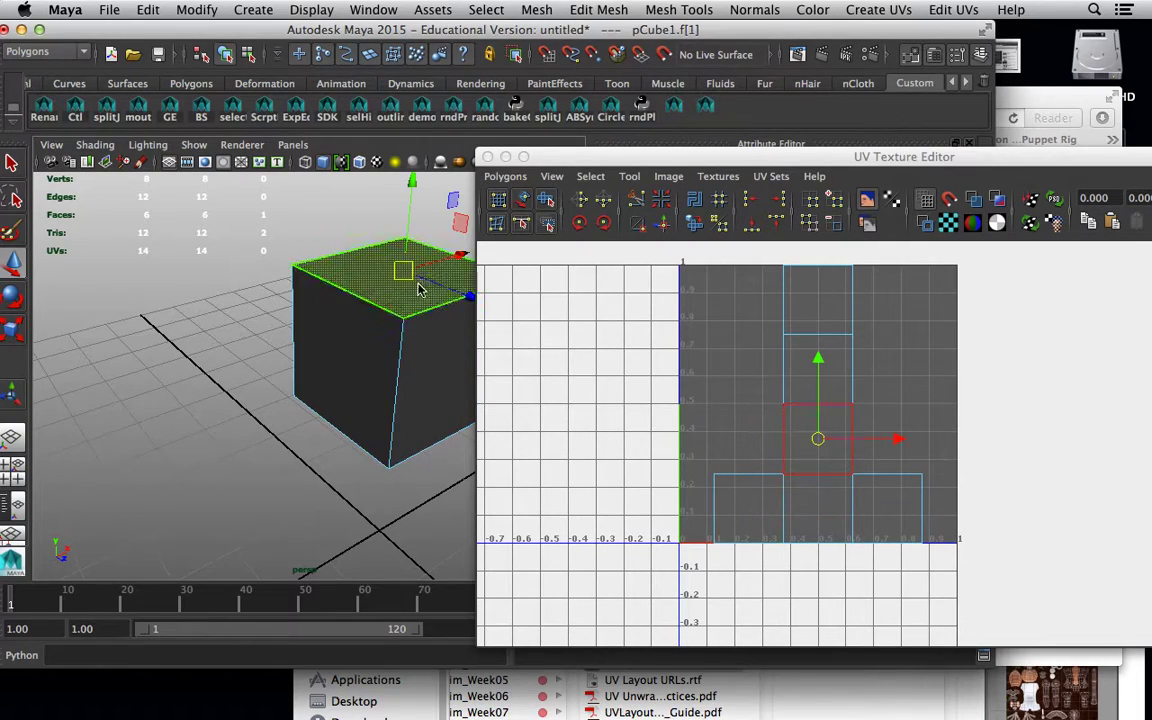
- Select the cube's back and bottom faces to locate them in the UV layout, and return to object selection
alt+drag(458, 393, 288, 314)
click(288, 314)
alt+drag(393, 360, 231, 265)
click(458, 393)
alt+drag(430, 320, 255, 372)
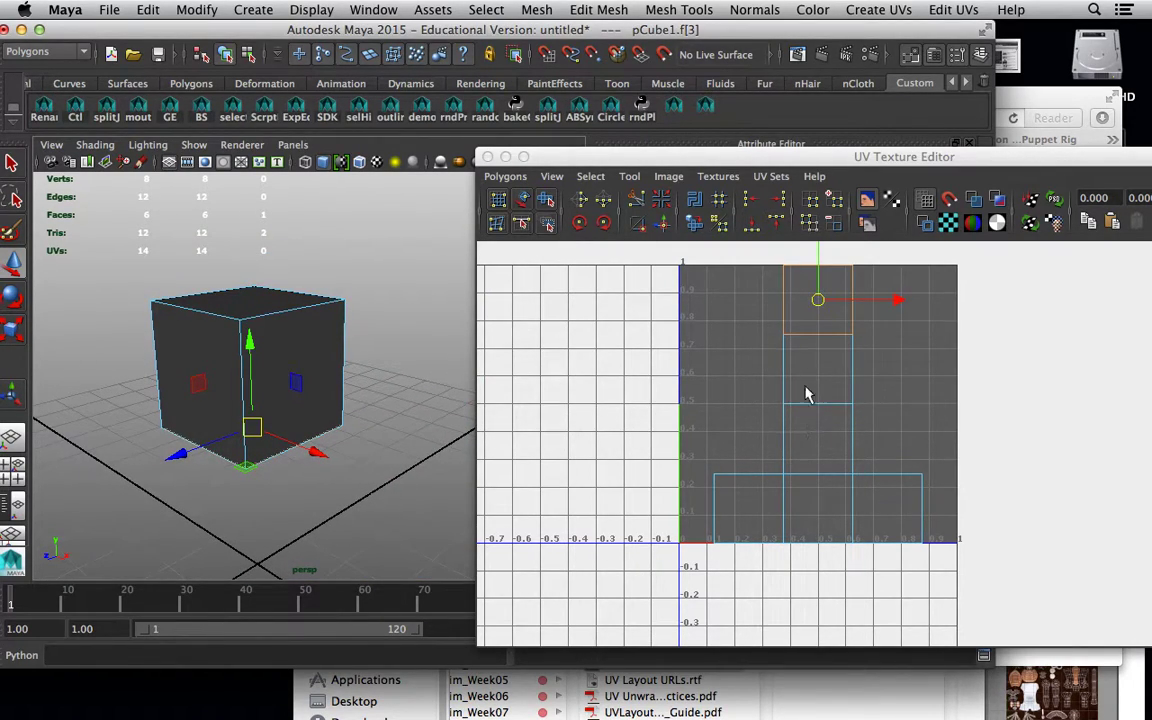
click(271, 330)
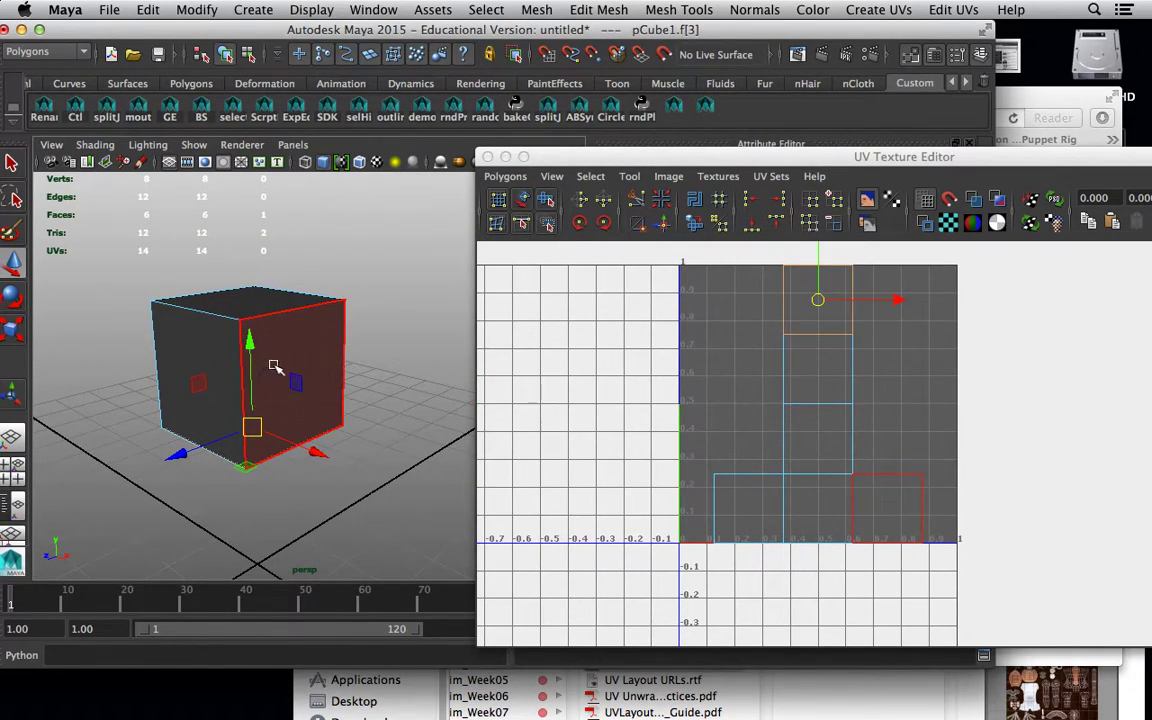
drag(951, 160, 828, 189)
right_drag(193, 314, 265, 287)
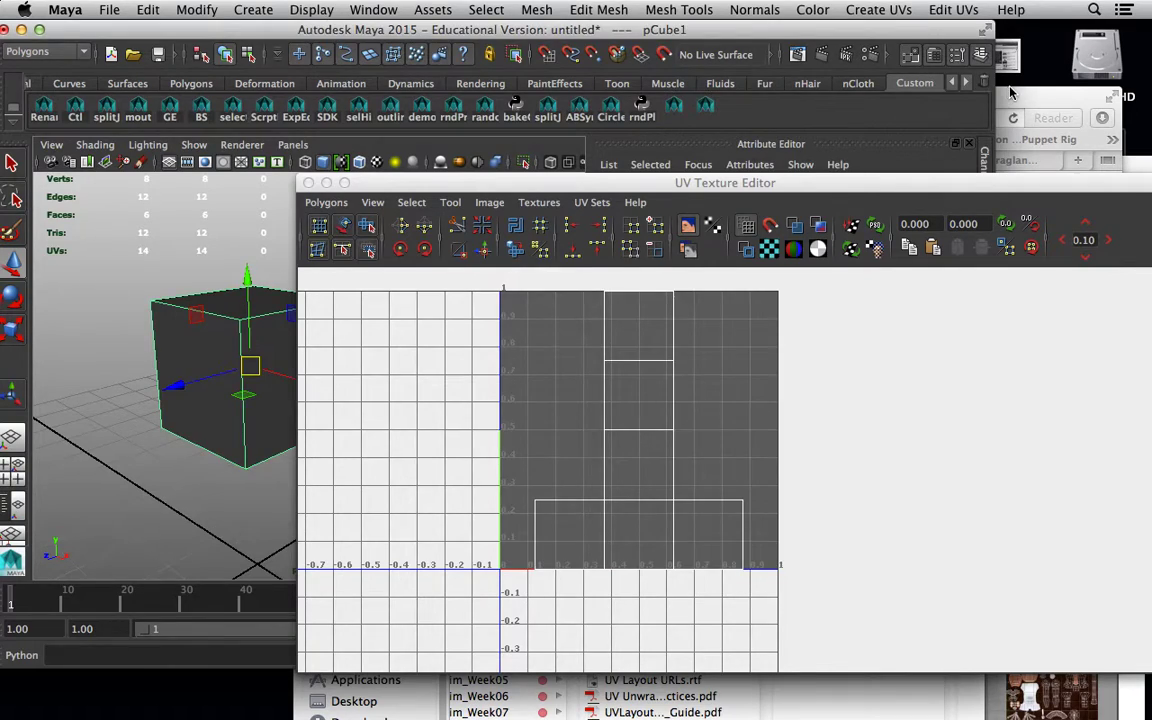
- Switch to Safari and examine the shirt drawing, the raglan sweatshirt pattern pieces and the "sewing patterns shirts" image results
click(1010, 93)
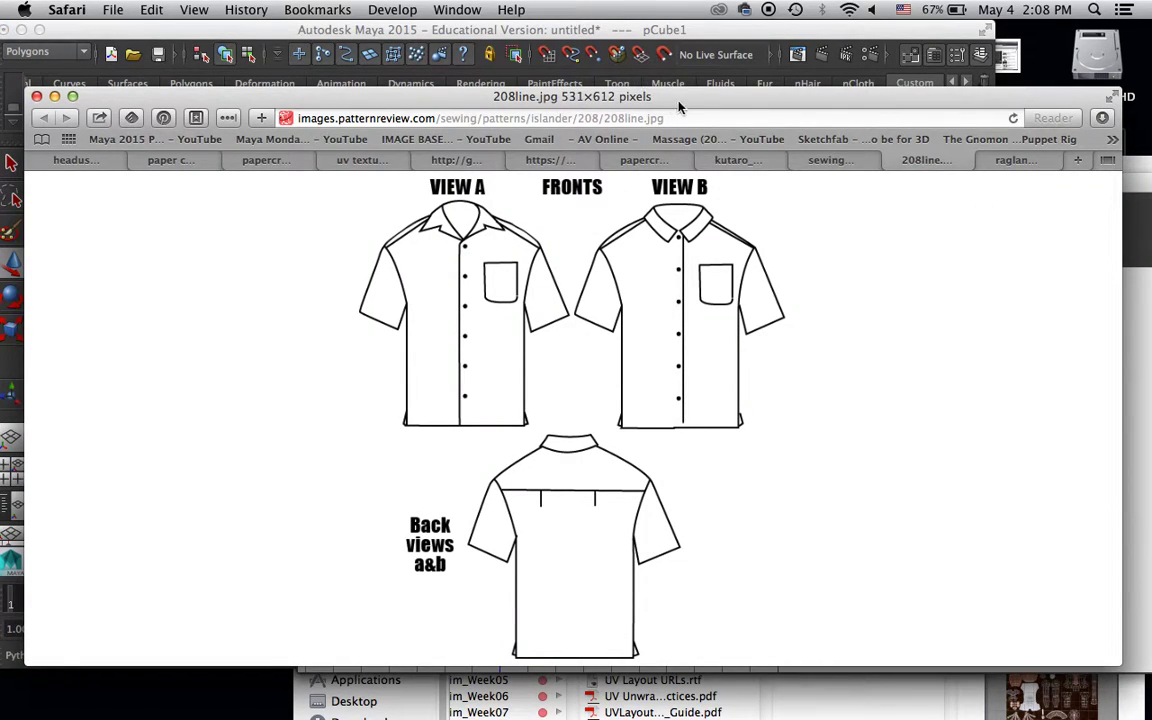
drag(673, 106, 673, 93)
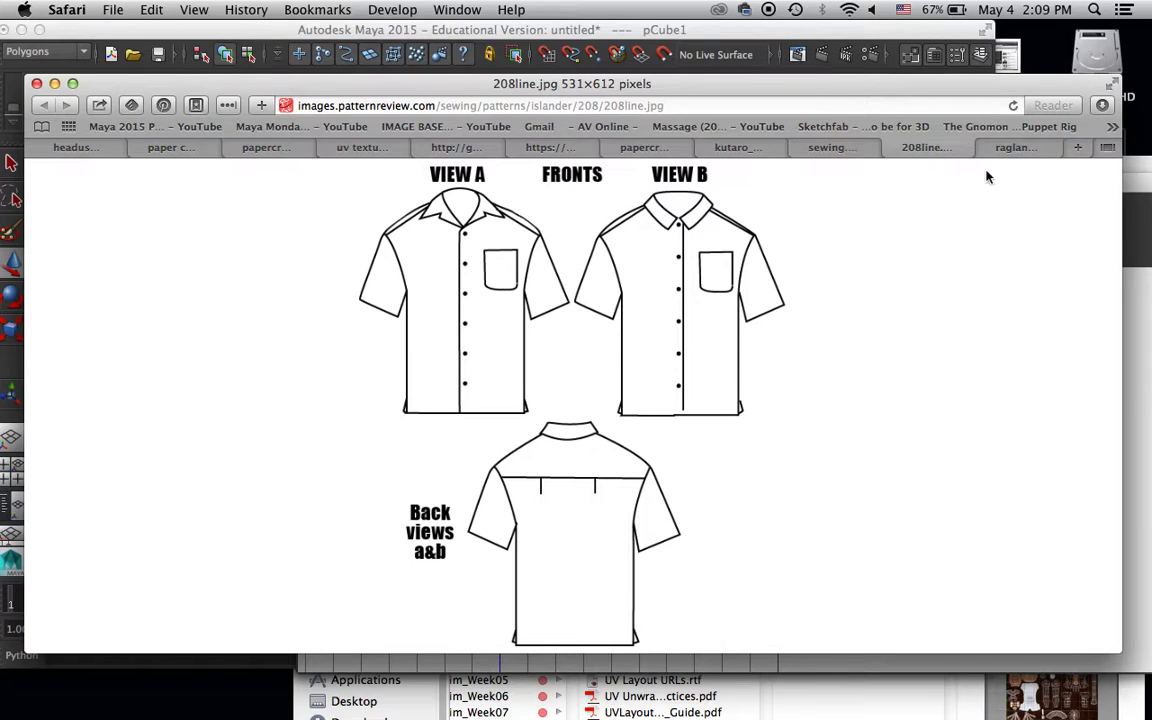
click(1012, 148)
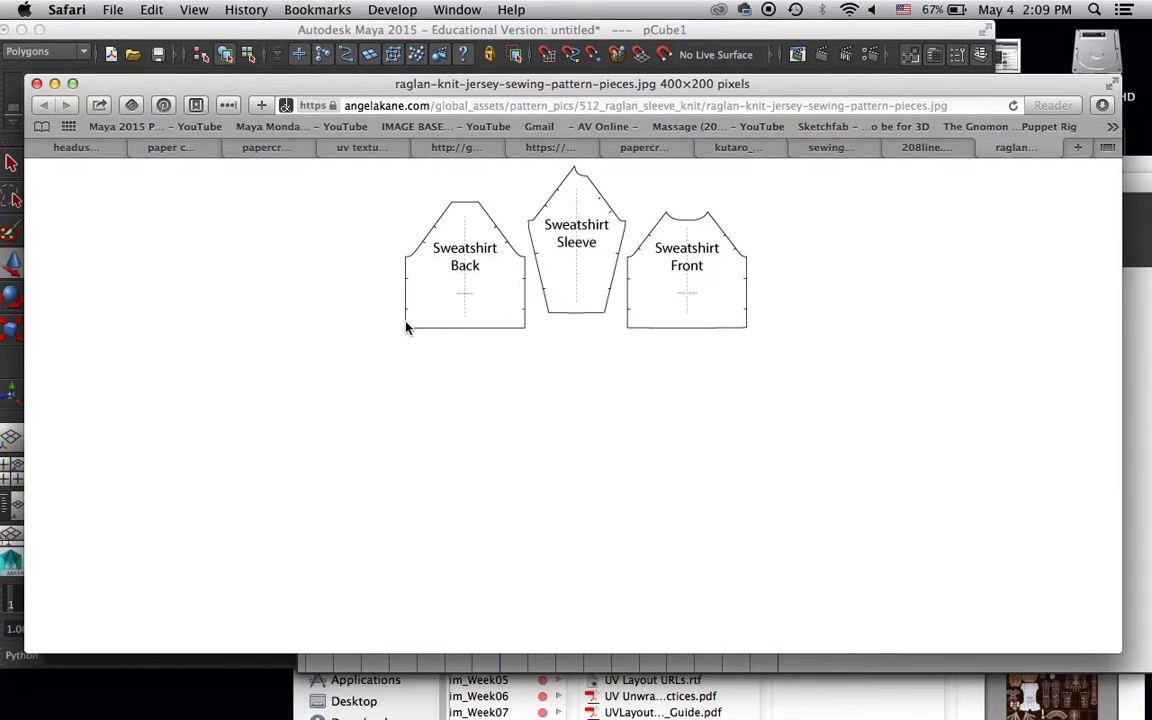
click(820, 147)
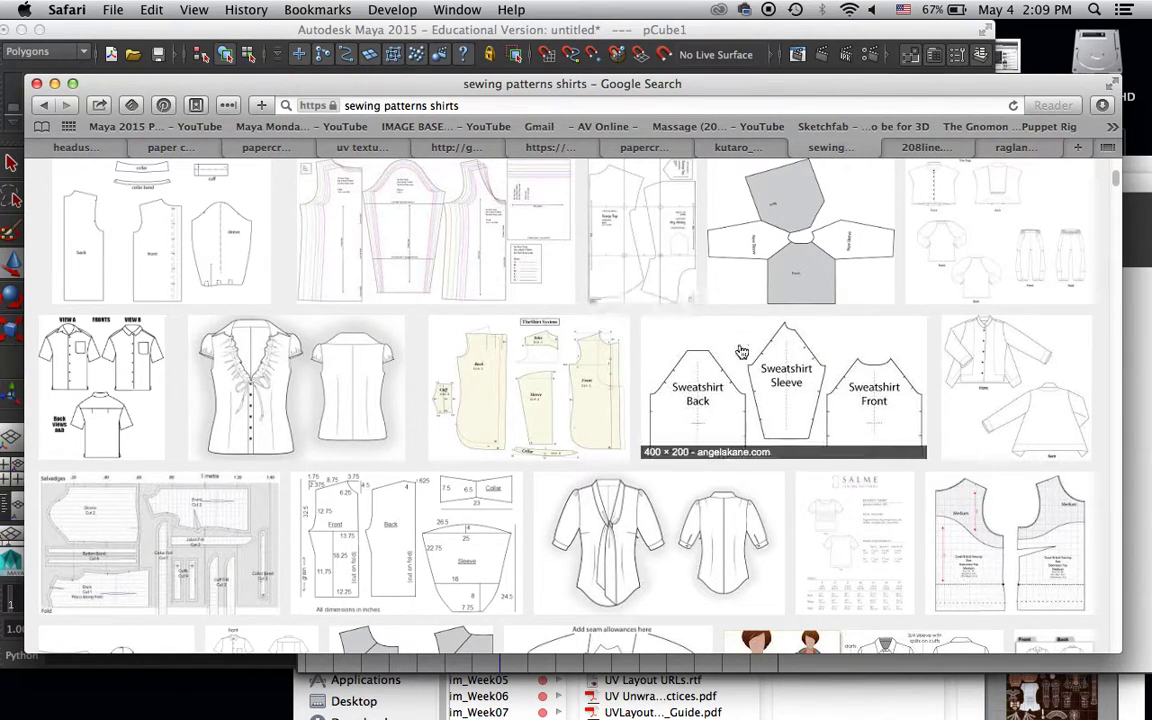
scroll(680, 290, up, 5)
scroll(609, 305, up, 5)
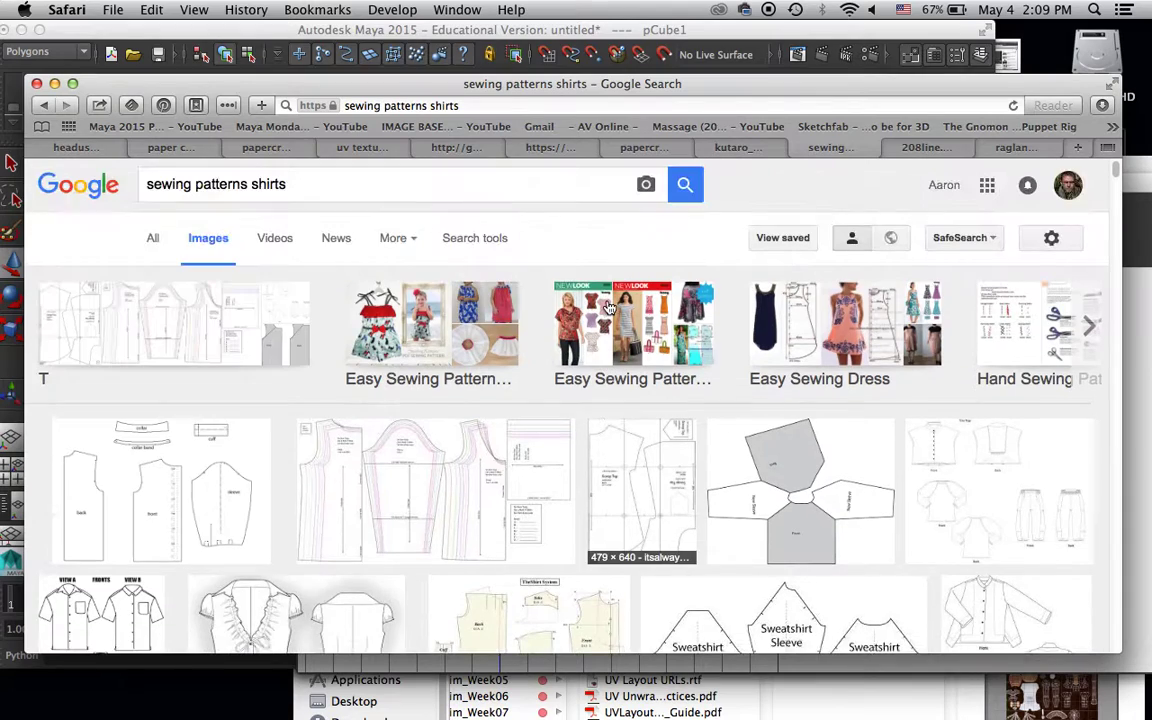
- View the Kutaro papercraft template and compare its flattened pieces with the cube's UV layout in Maya
click(740, 147)
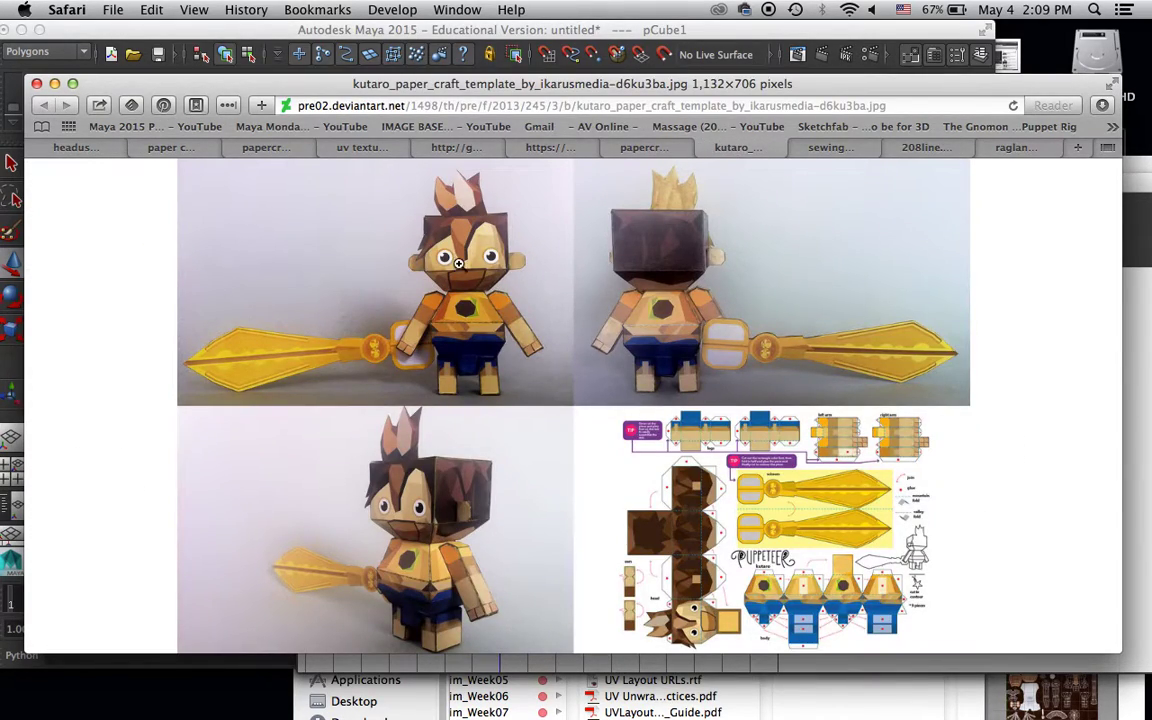
drag(561, 95, 558, 90)
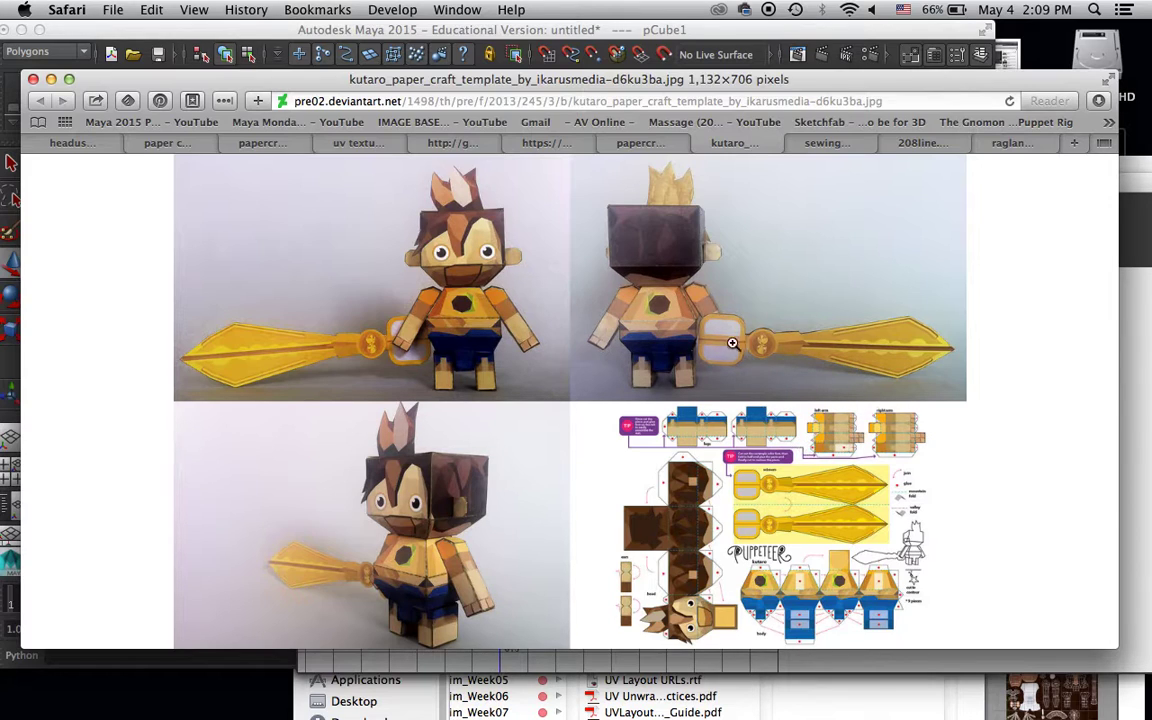
click(700, 53)
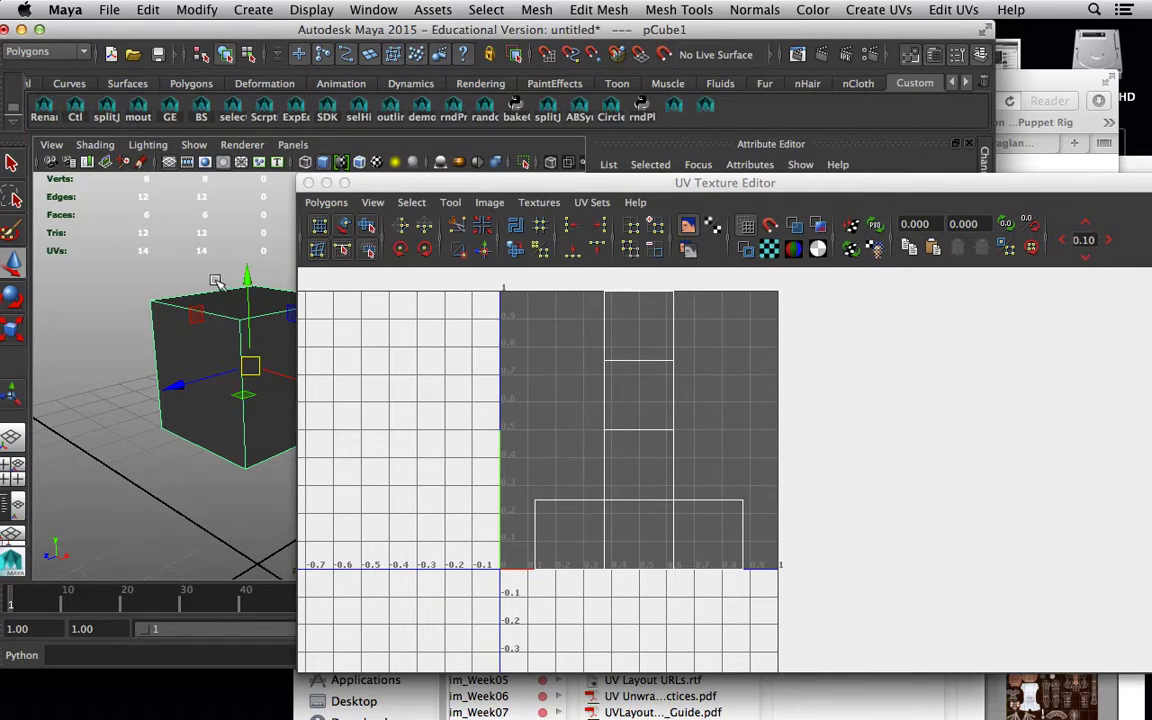
click(1057, 96)
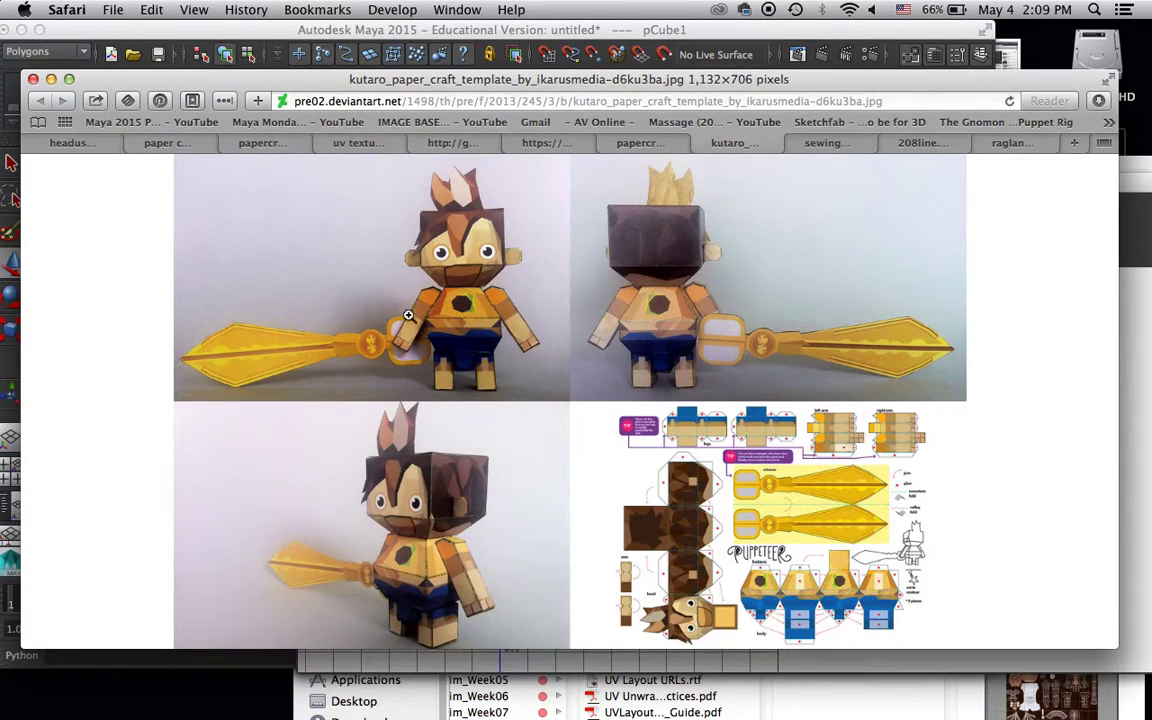
- Examine the unwrapped Suzanne head, the checkered character's UV layout and the "uv textures" image results
click(546, 145)
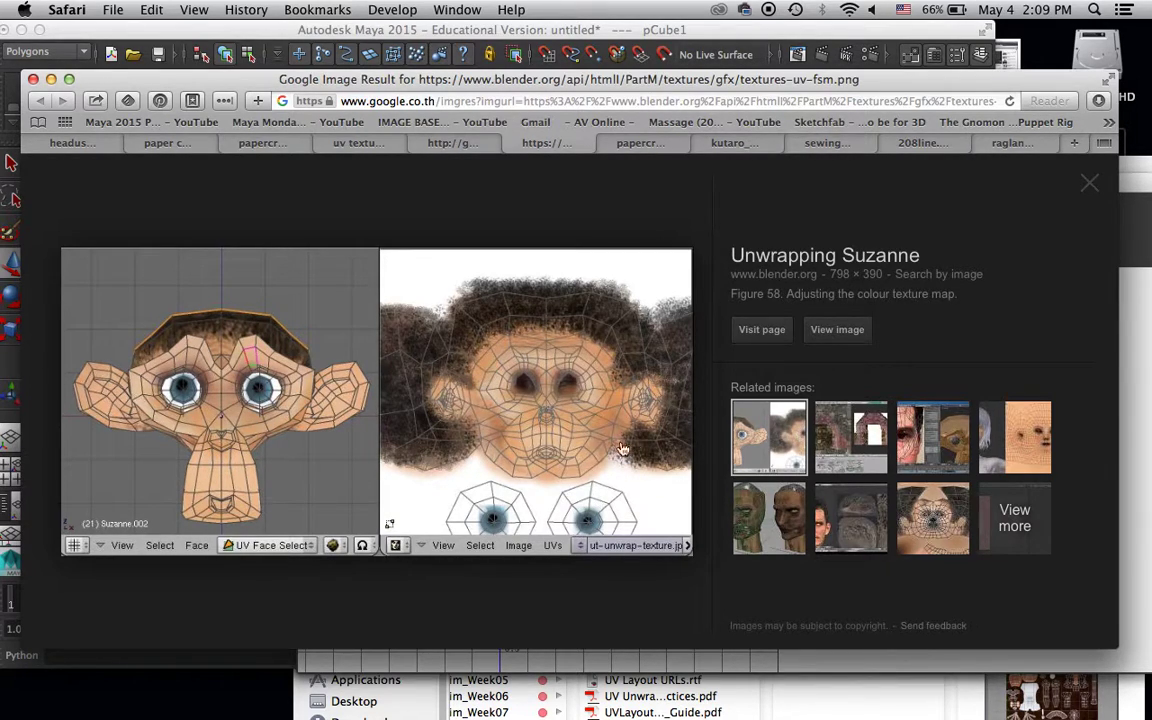
click(456, 145)
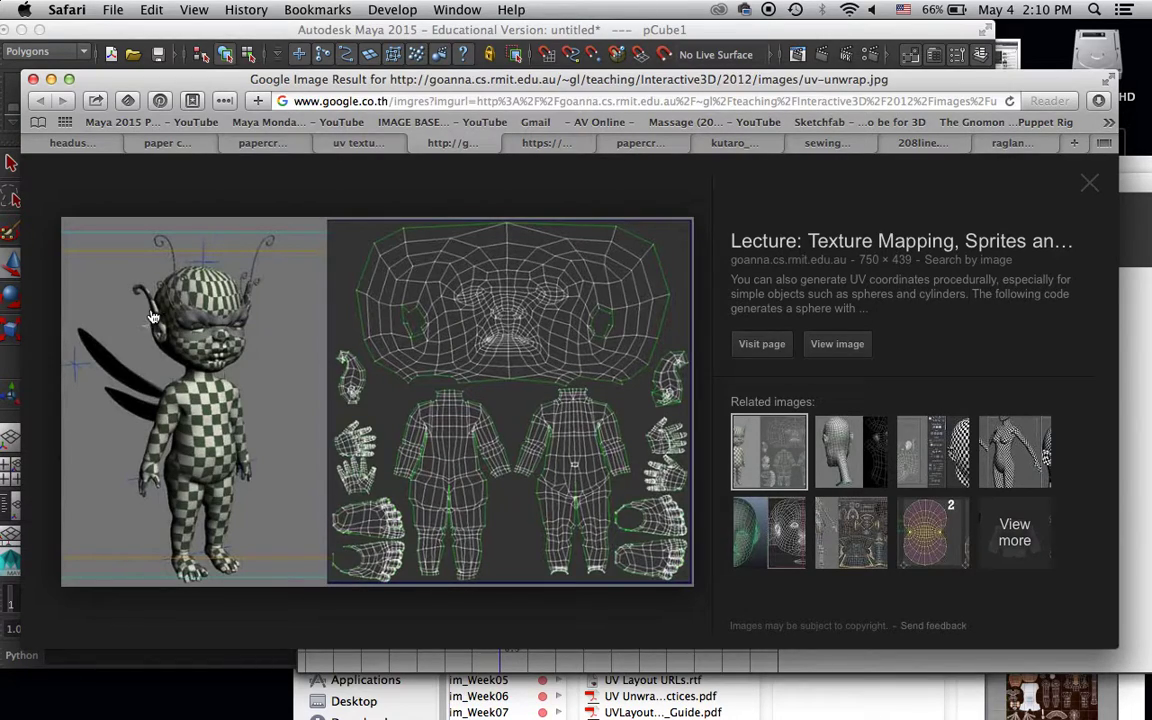
click(350, 143)
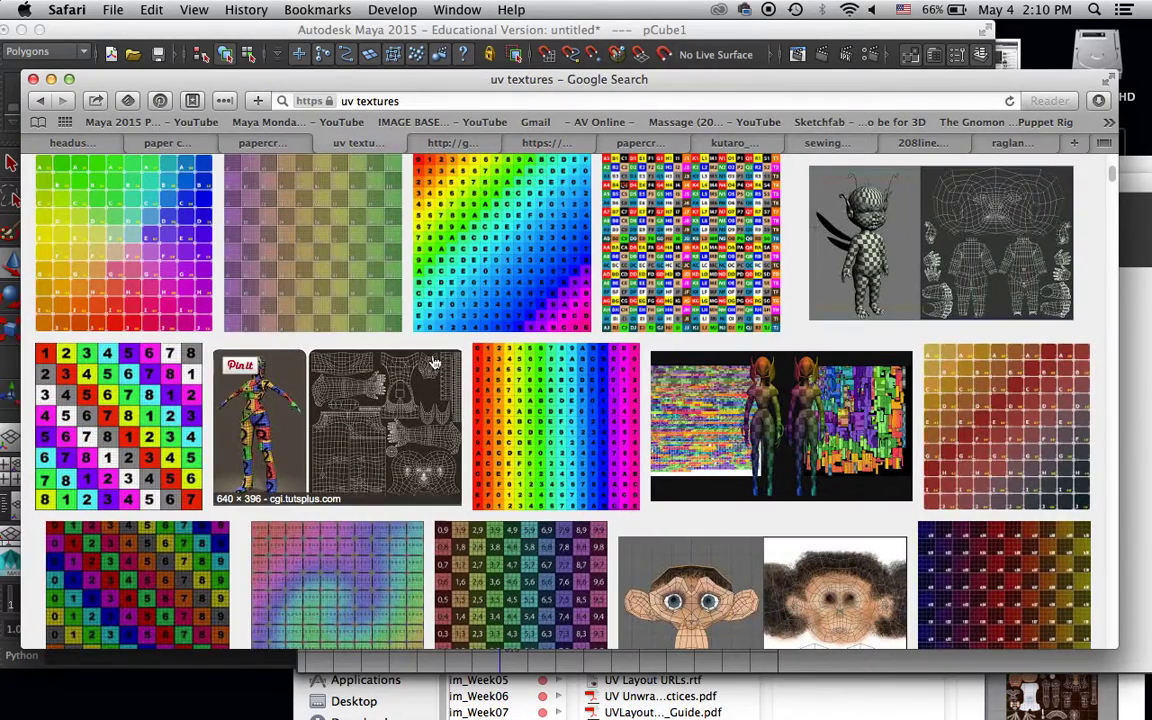
scroll(435, 370, down, 5)
scroll(640, 520, up, 2)
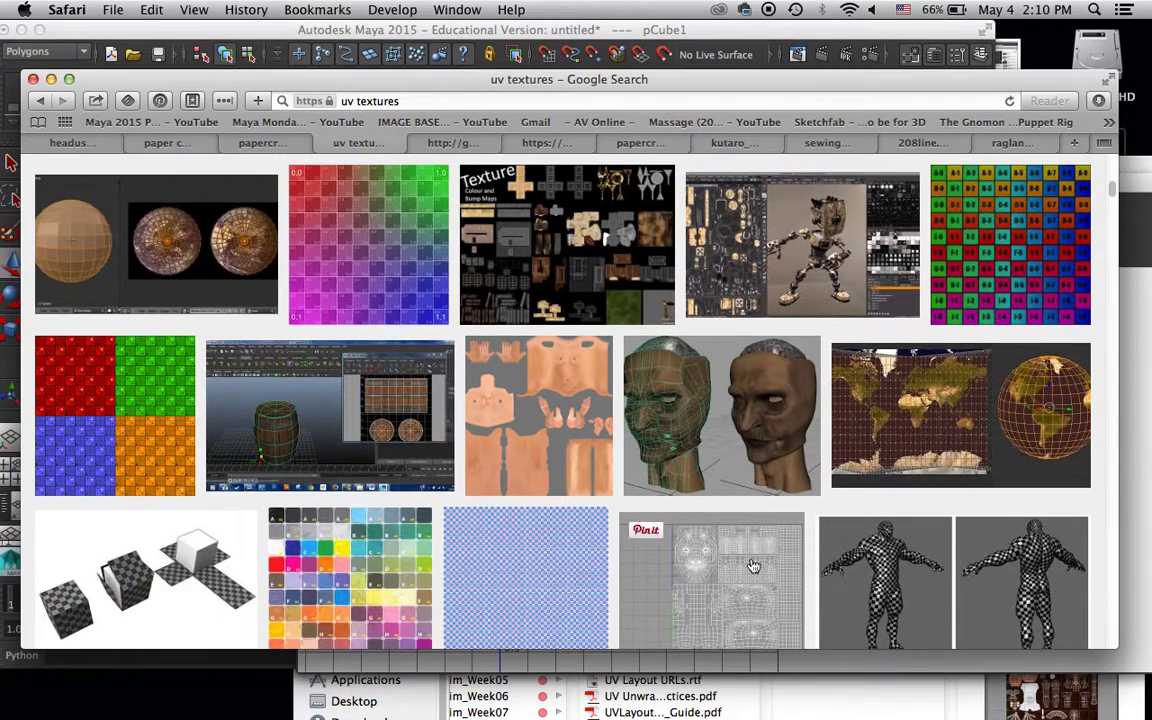
scroll(873, 595, down, 3)
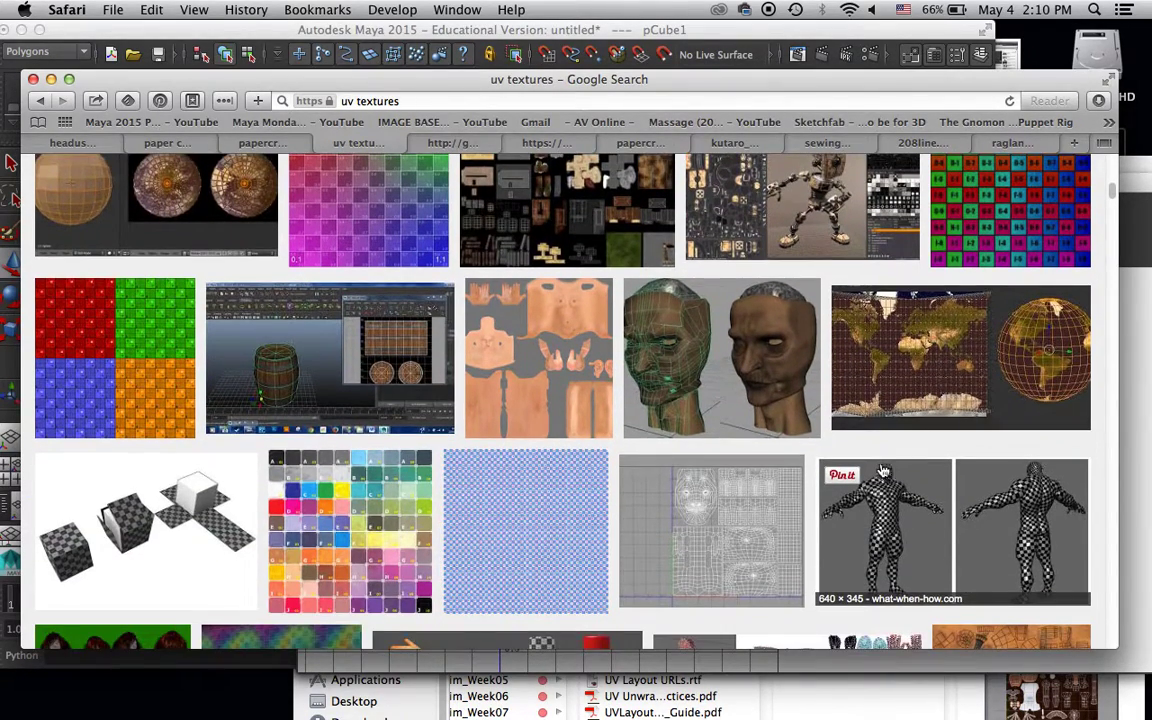
scroll(881, 527, down, 3)
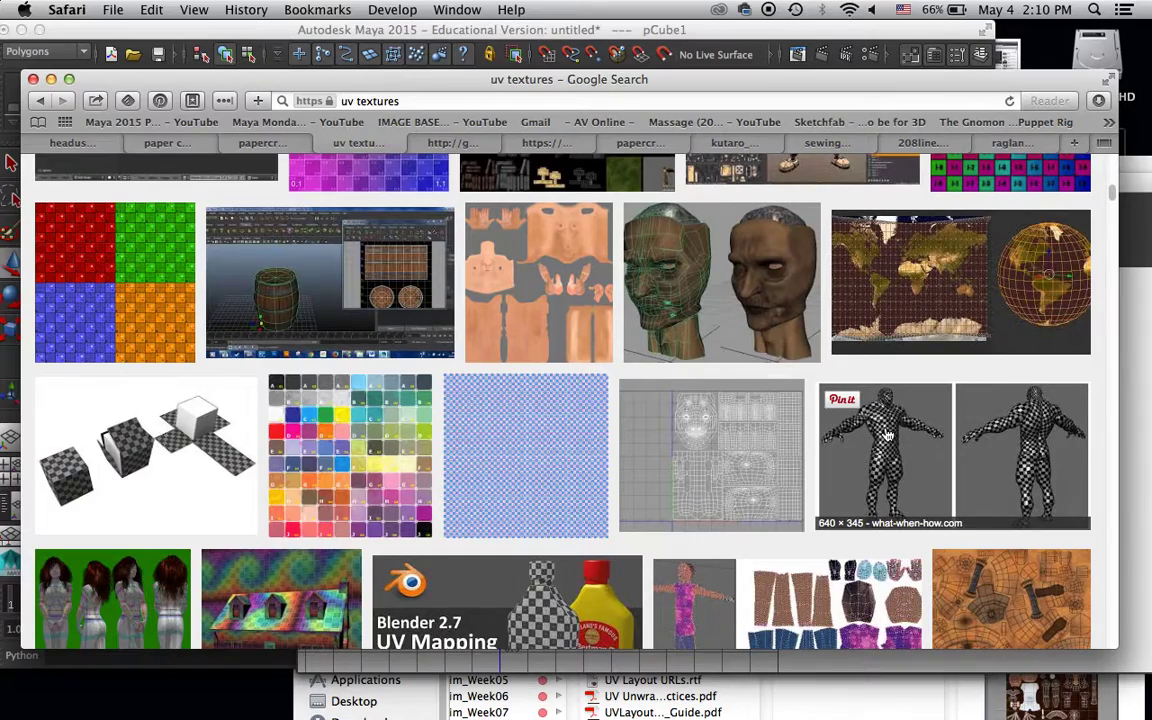
scroll(887, 435, down, 2)
scroll(878, 420, up, 5)
scroll(869, 398, up, 10)
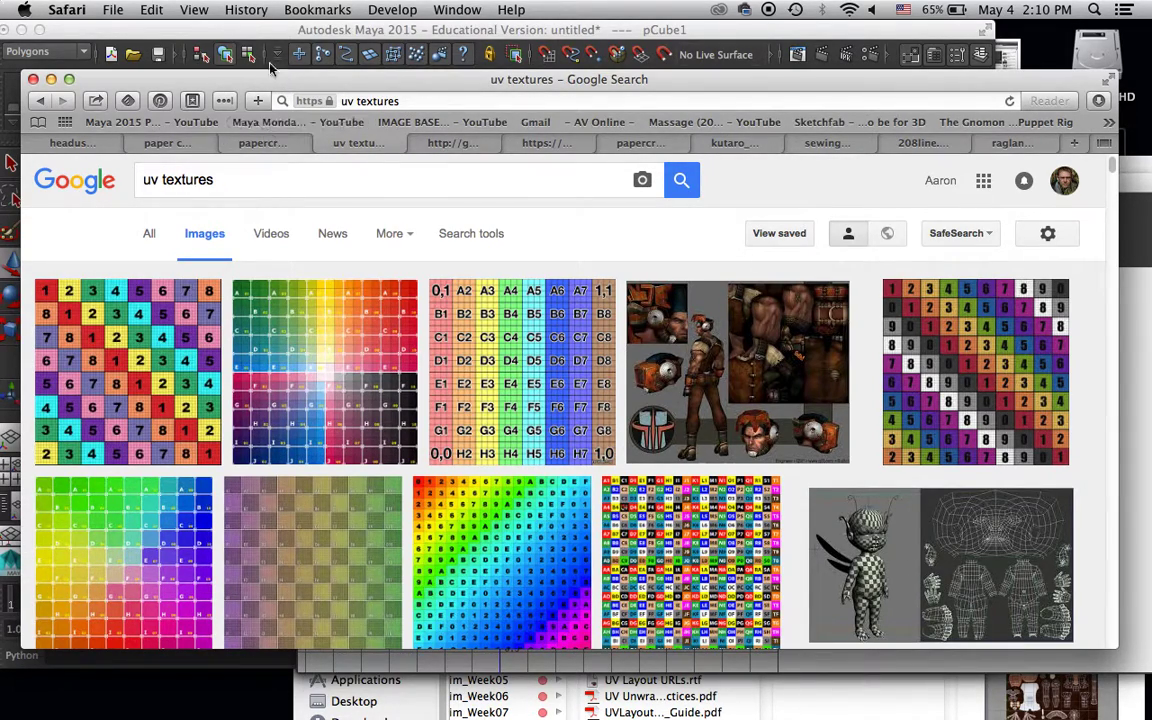
- View the Despicable Me papercraft minions and open the flattened template minion.png in Preview
click(263, 144)
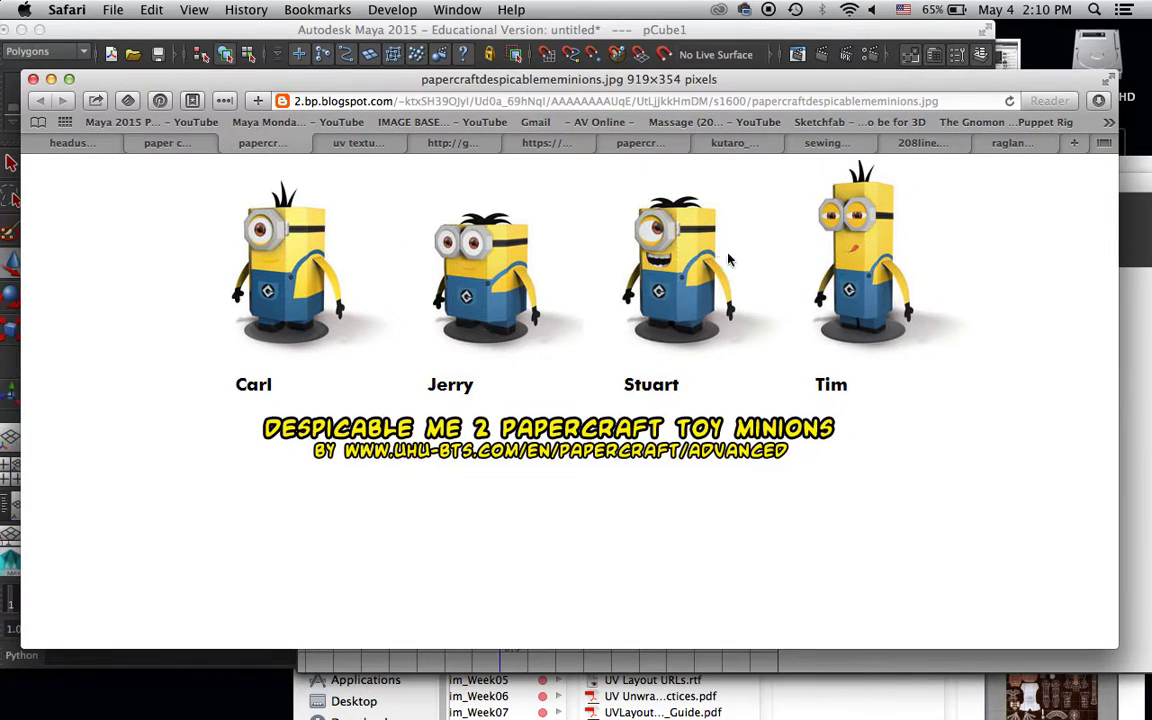
mouse_move(1088, 714)
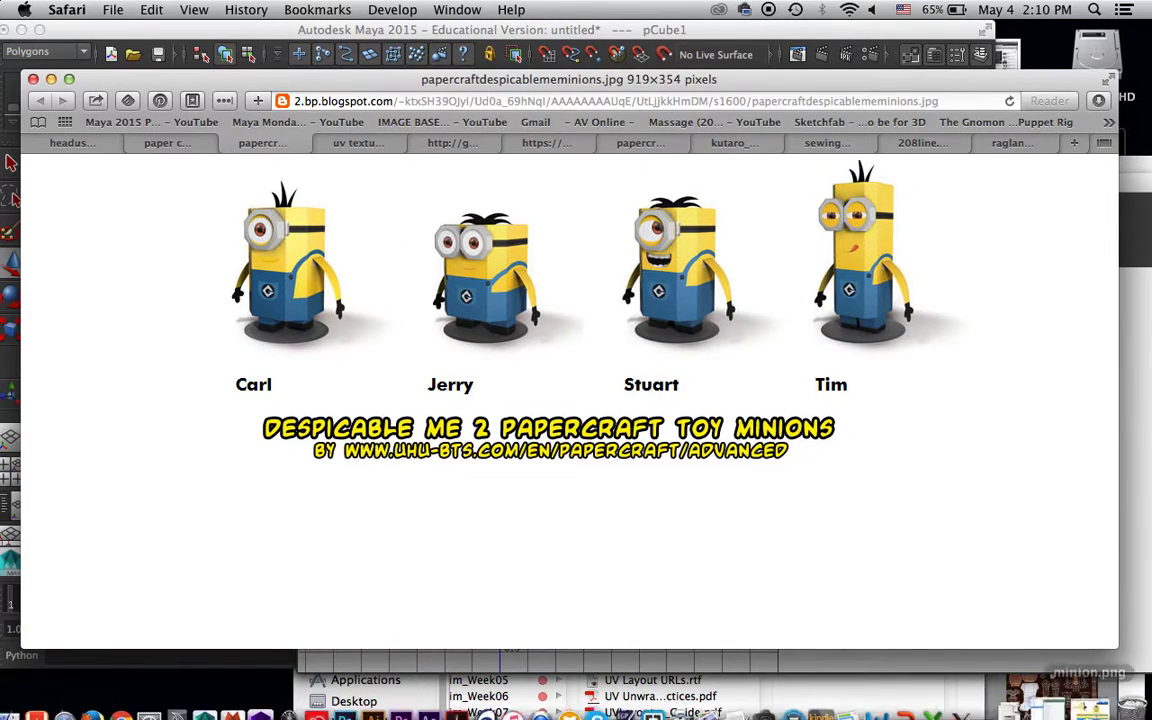
click(1055, 700)
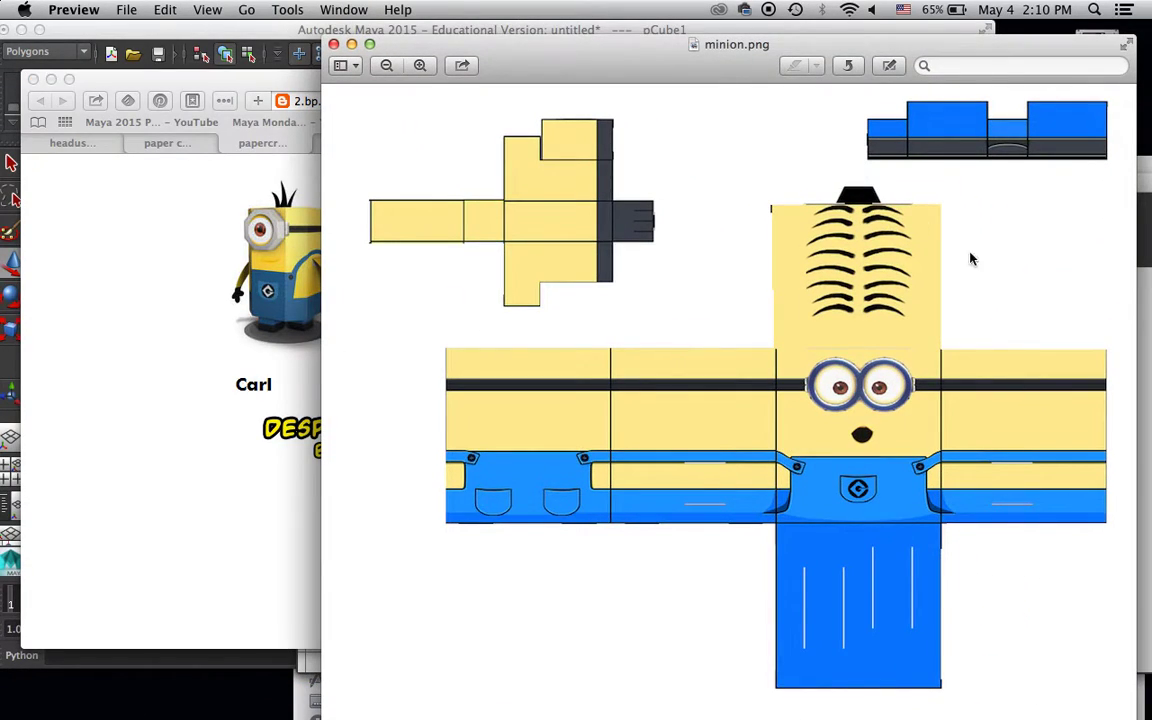
- Return to Maya, place the UV Texture Editor next to the cube, and compare its UV layout with minion.png in Preview
click(252, 38)
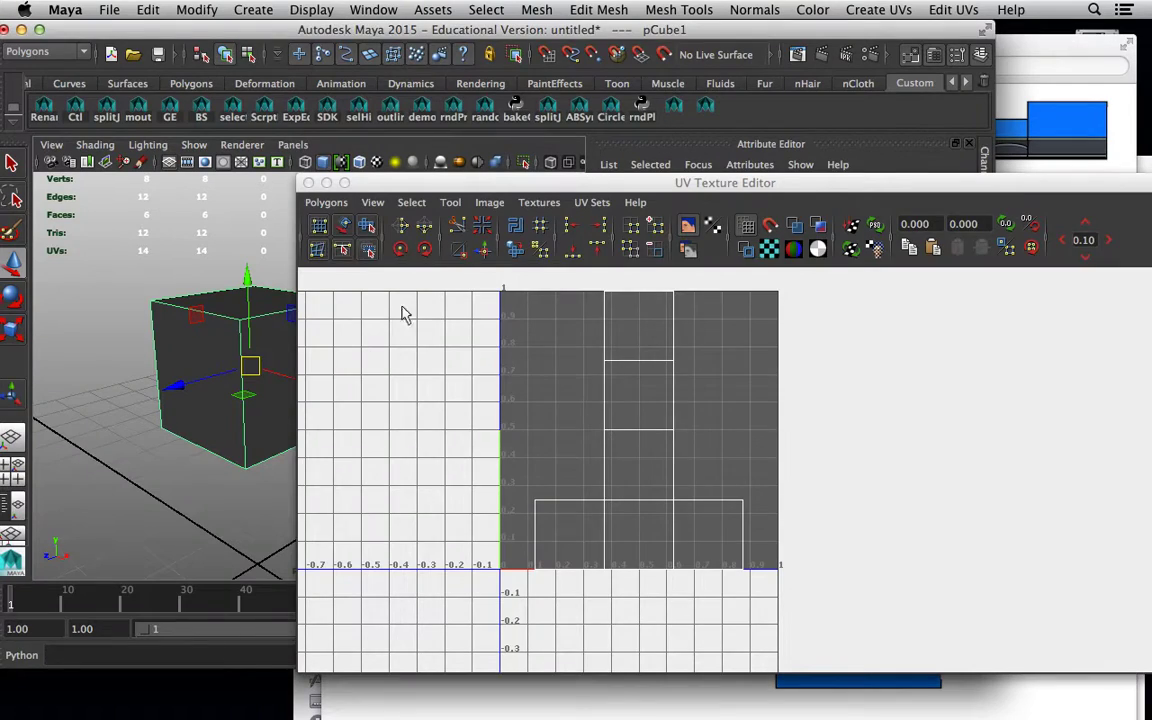
drag(399, 188, 592, 190)
alt+drag(301, 378, 225, 423)
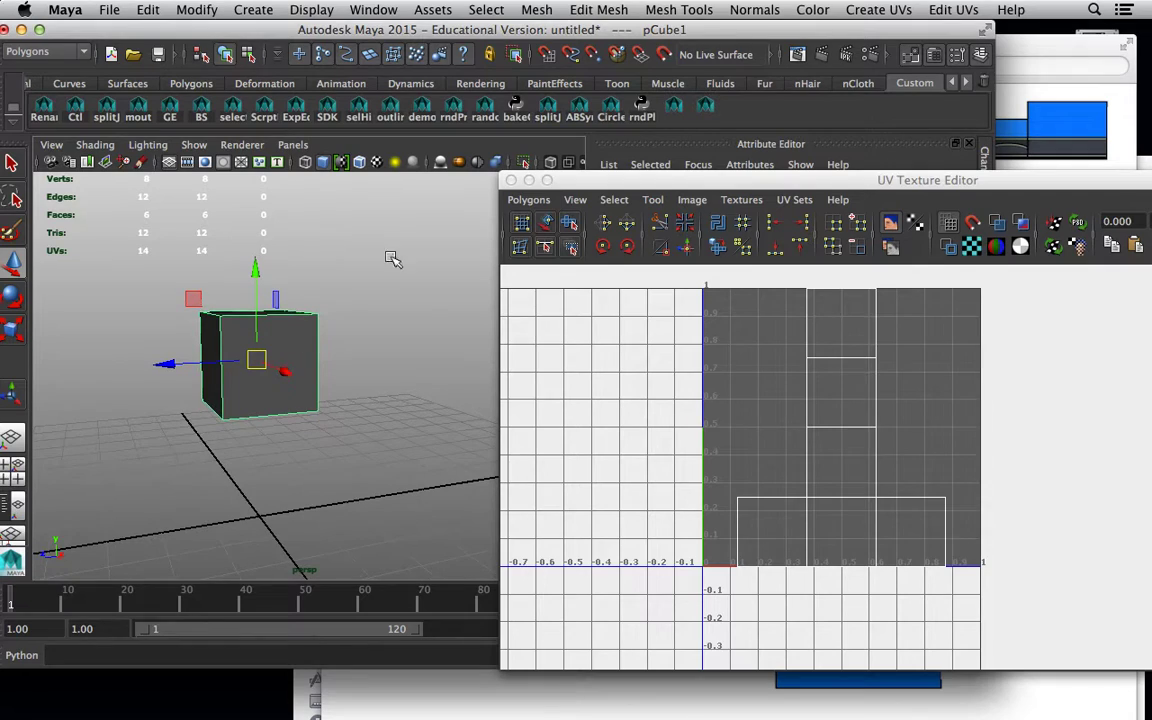
drag(566, 180, 480, 194)
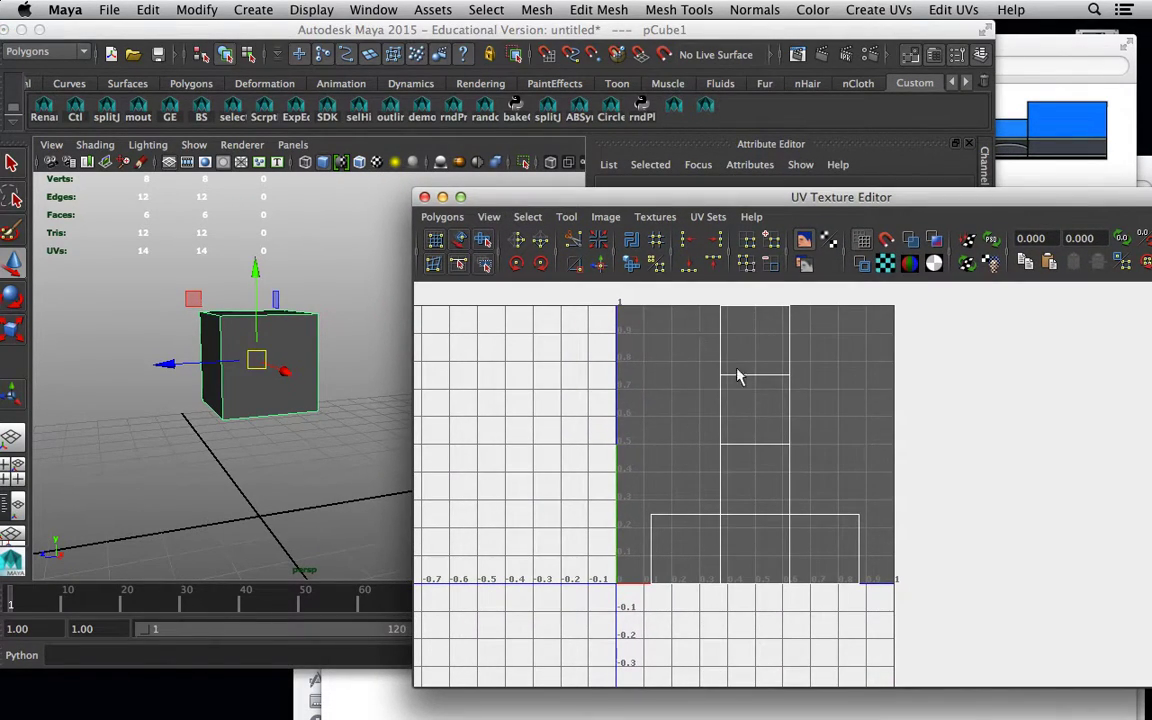
alt+drag(360, 326, 433, 345)
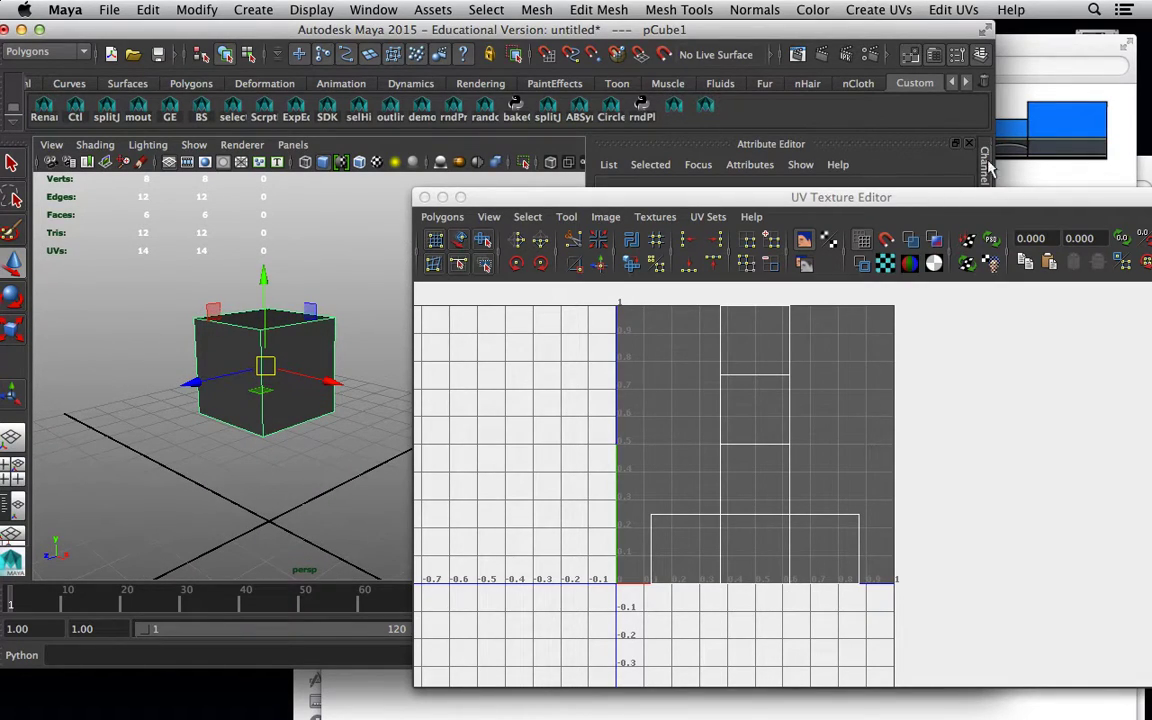
click(1071, 54)
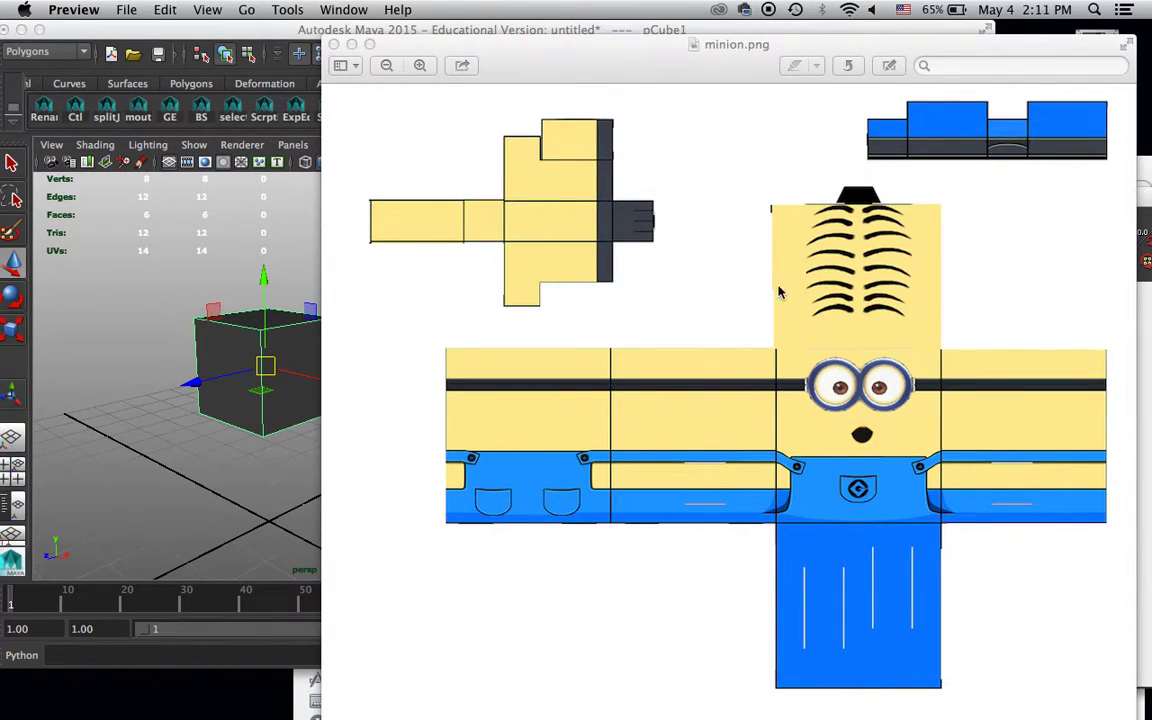
- Switch to Maya, select the cube and open the Hypershade
click(185, 265)
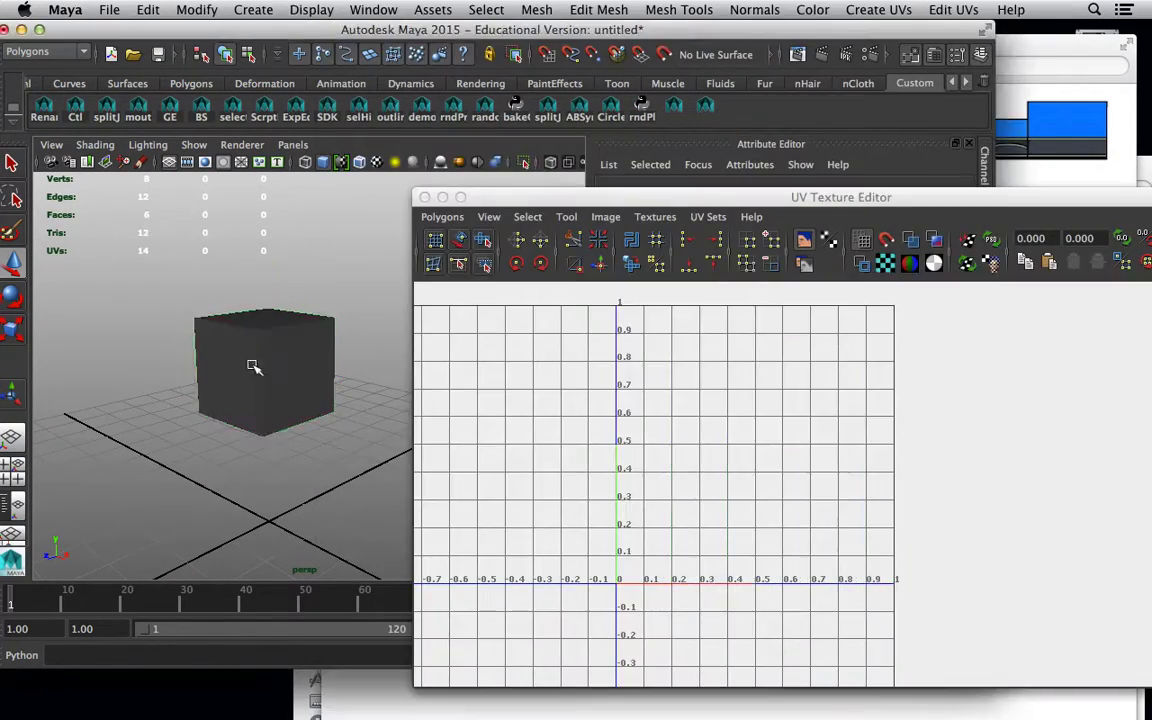
click(213, 362)
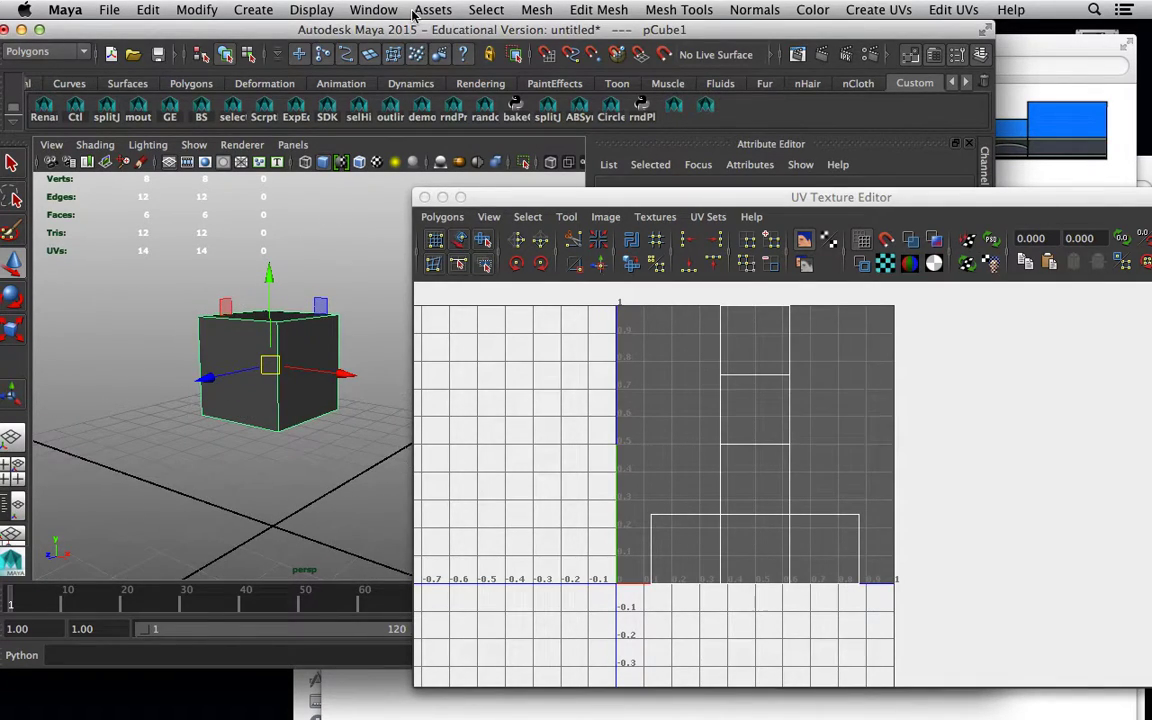
drag(233, 40, 248, 35)
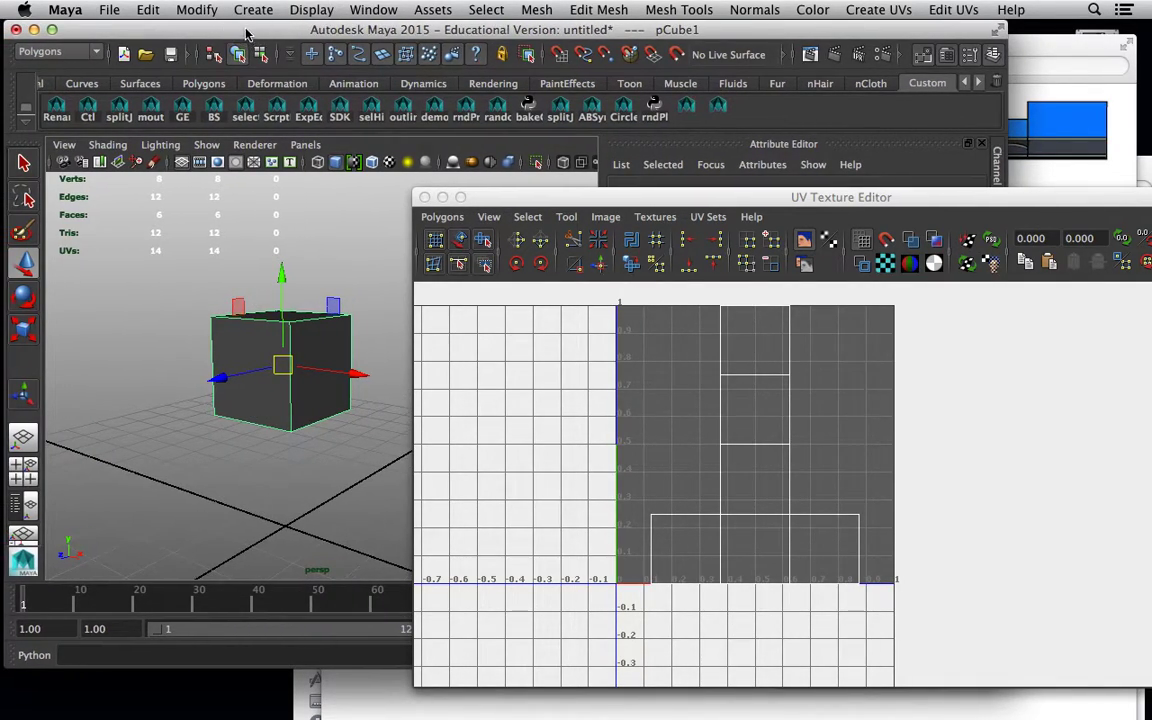
click(371, 12)
mouse_move(362, 57)
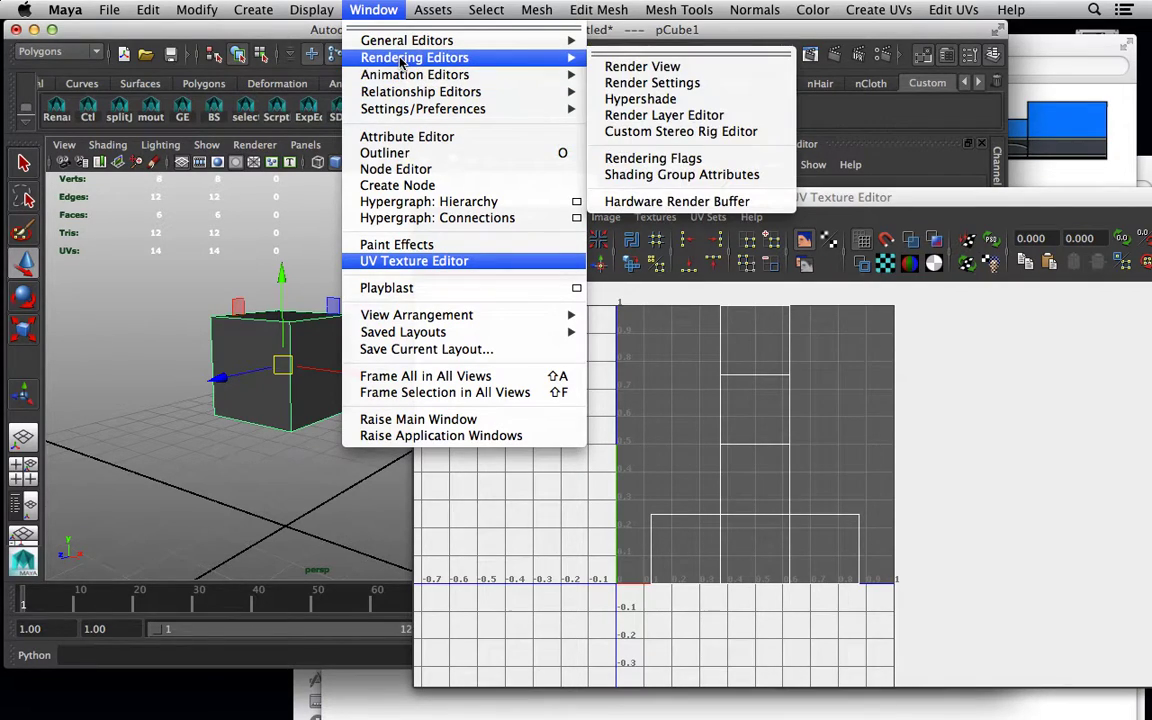
click(638, 99)
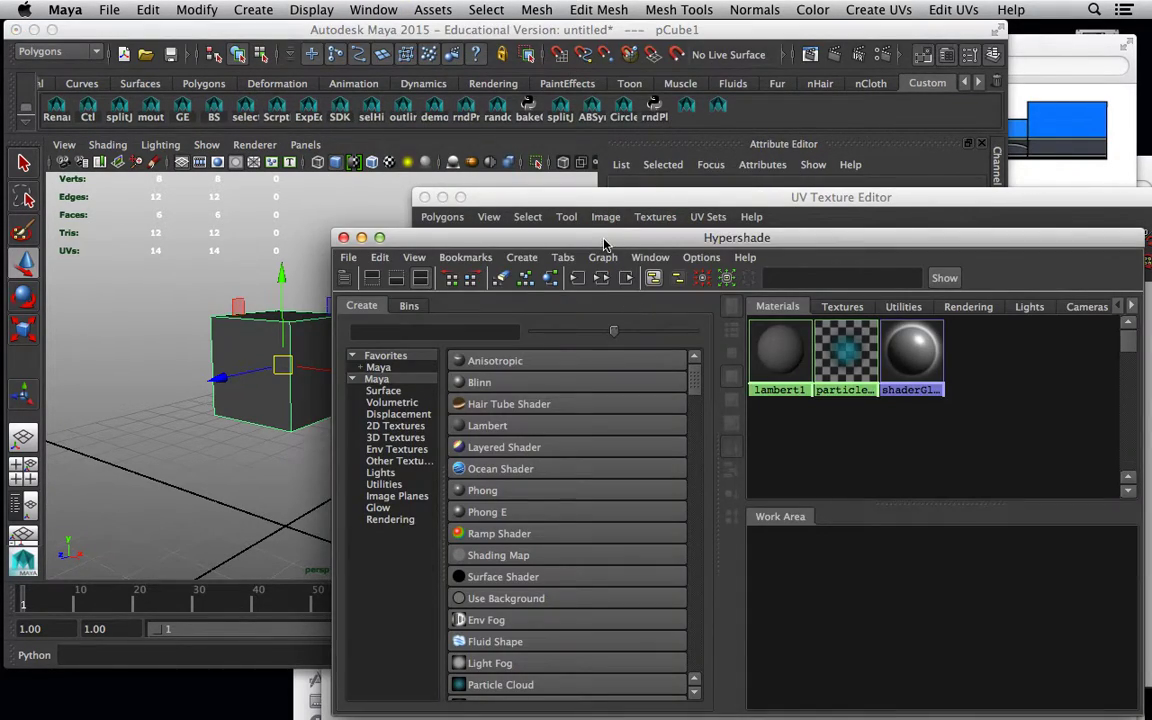
drag(604, 243, 536, 126)
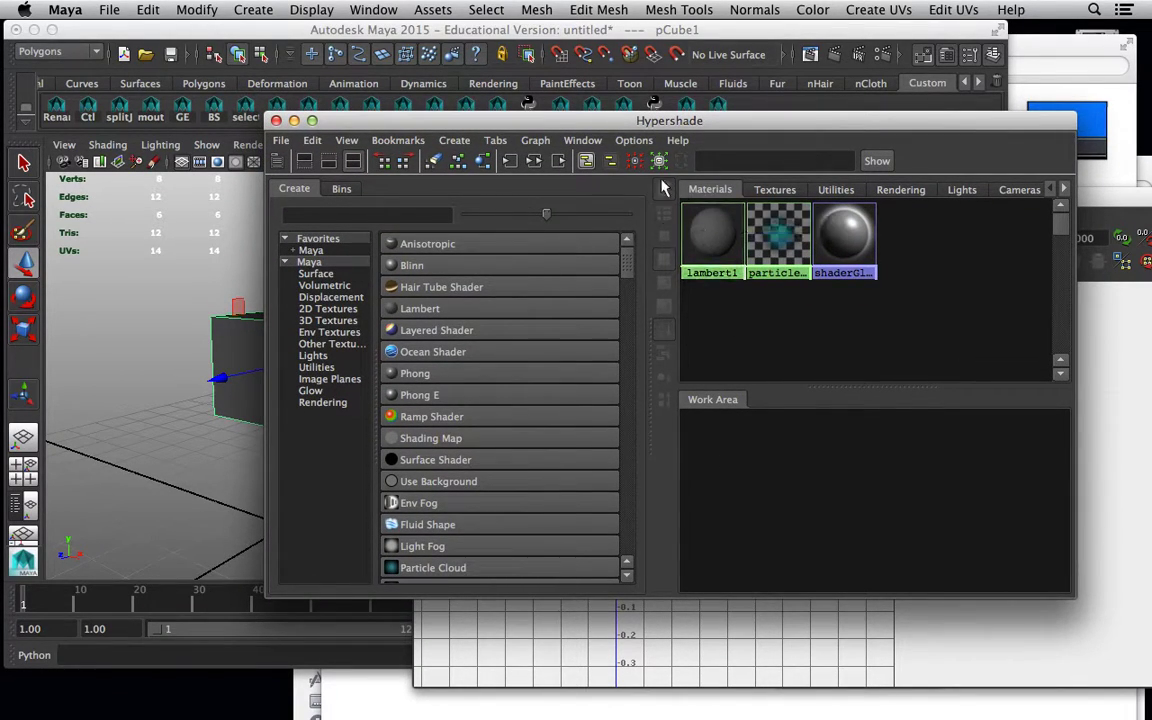
- Create a new Lambert material in the Hypershade
drag(540, 128, 601, 143)
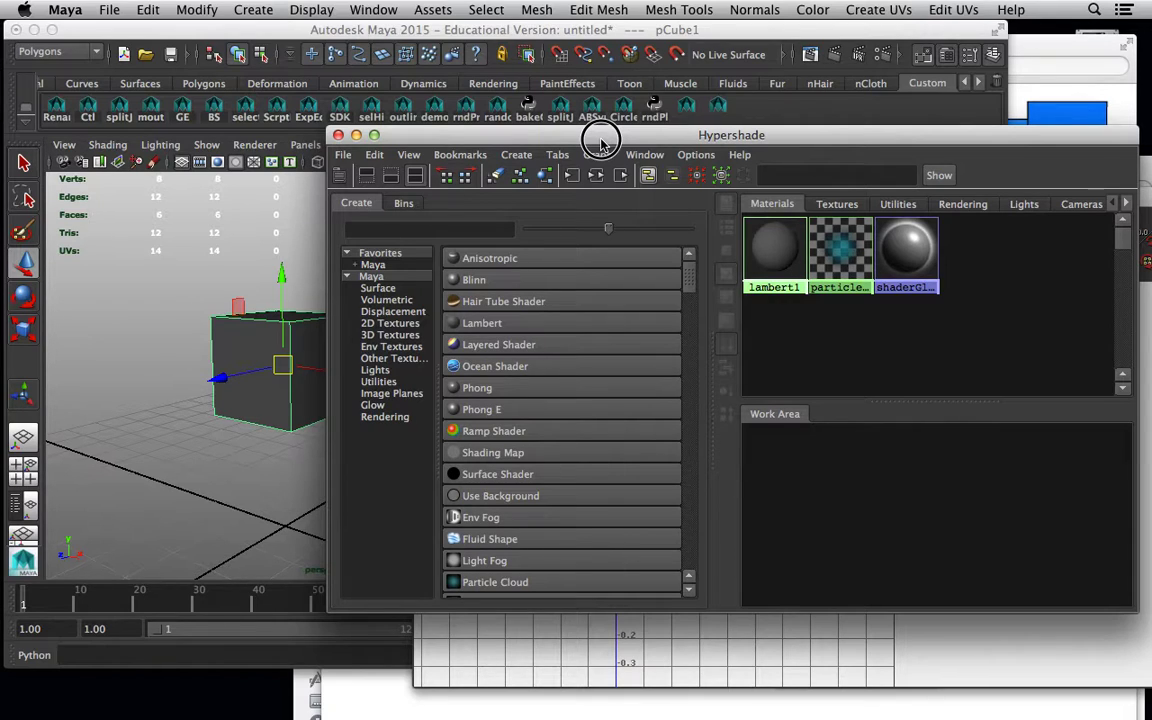
drag(601, 143, 601, 143)
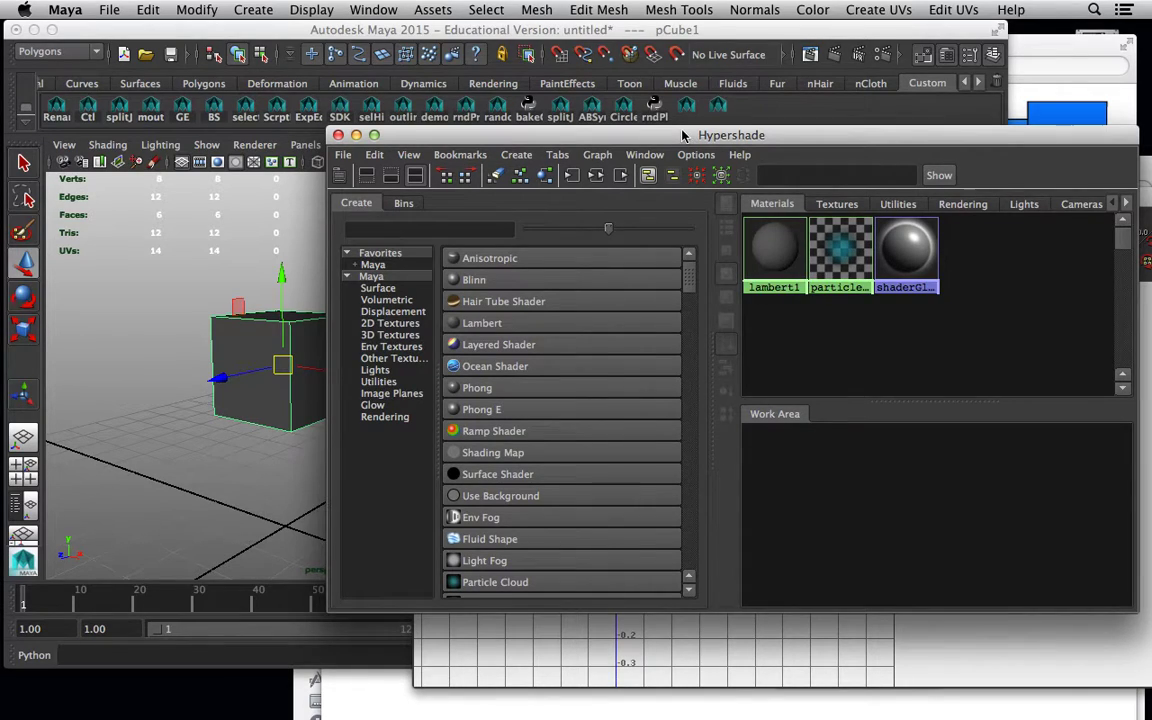
drag(683, 135, 669, 135)
click(468, 323)
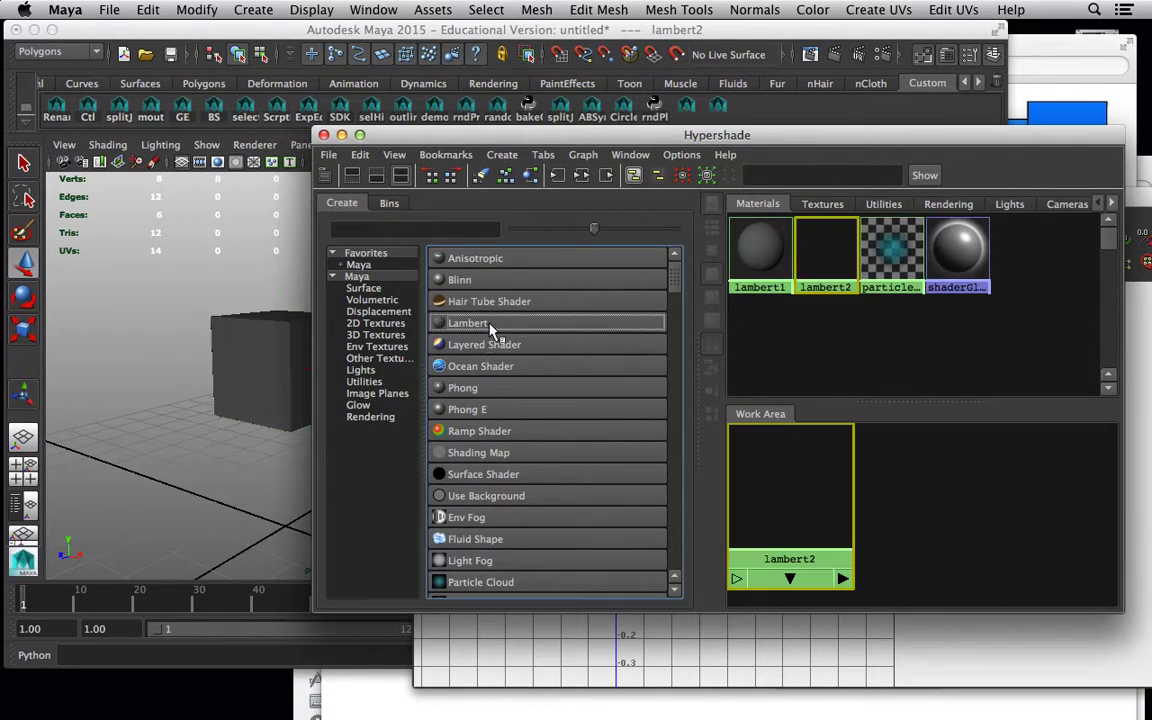
- Arrange the windows to reveal the new Lambert material's attributes and set its colour to red
drag(888, 130, 514, 221)
drag(695, 197, 905, 523)
drag(640, 226, 604, 223)
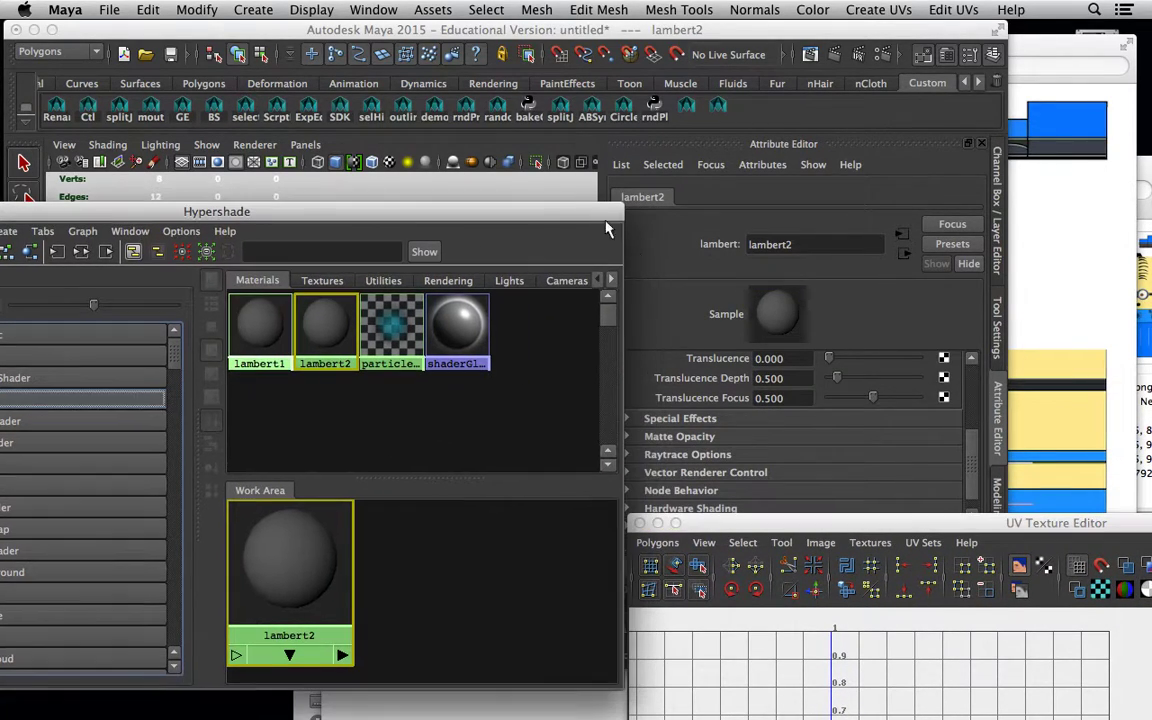
drag(975, 440, 972, 368)
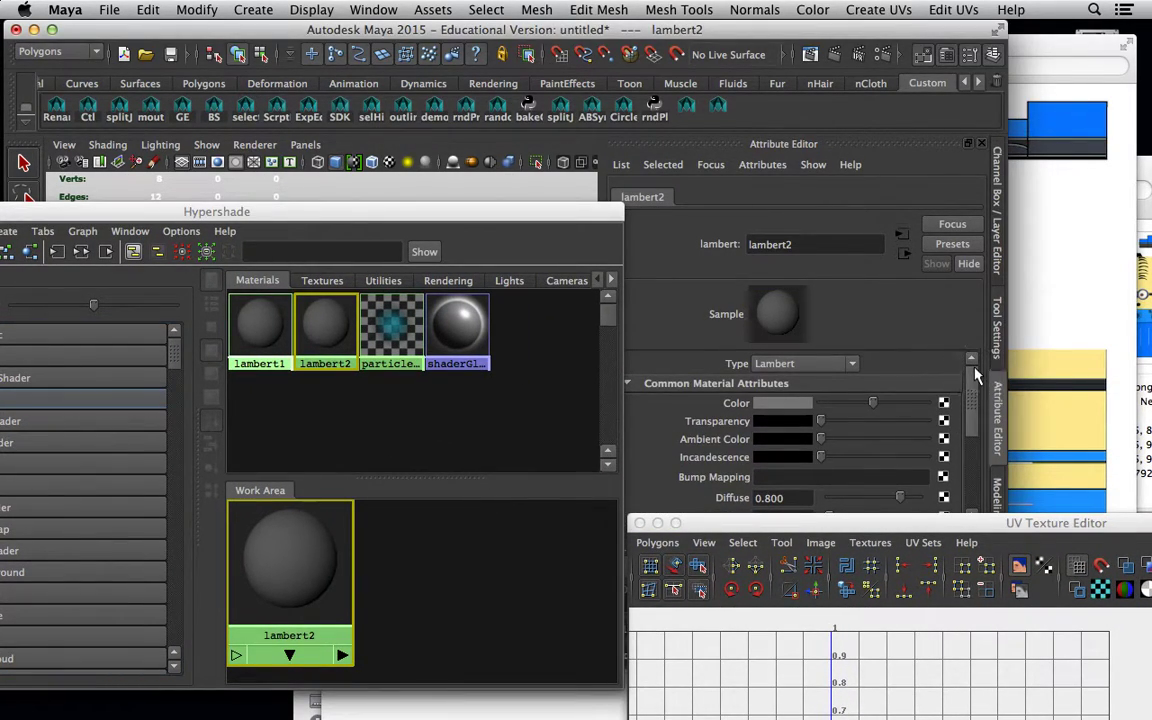
mouse_move(404, 211)
mouse_down()
mouse_move(604, 211)
mouse_move(426, 204)
mouse_up()
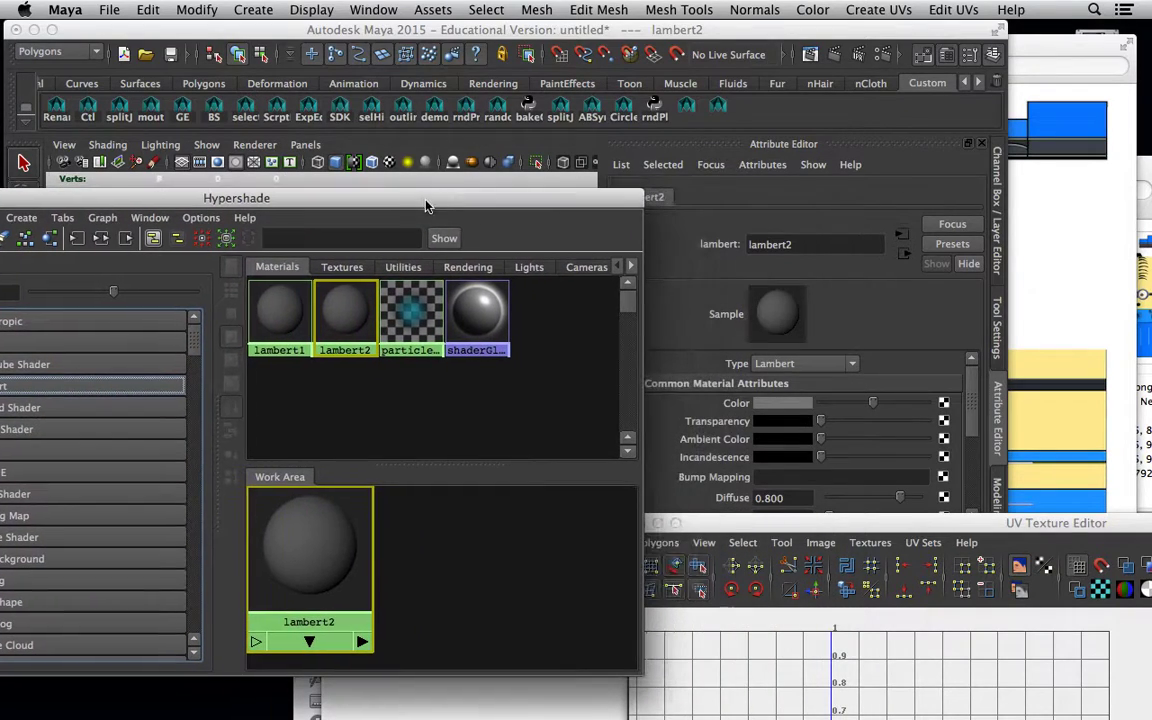
drag(504, 203, 692, 468)
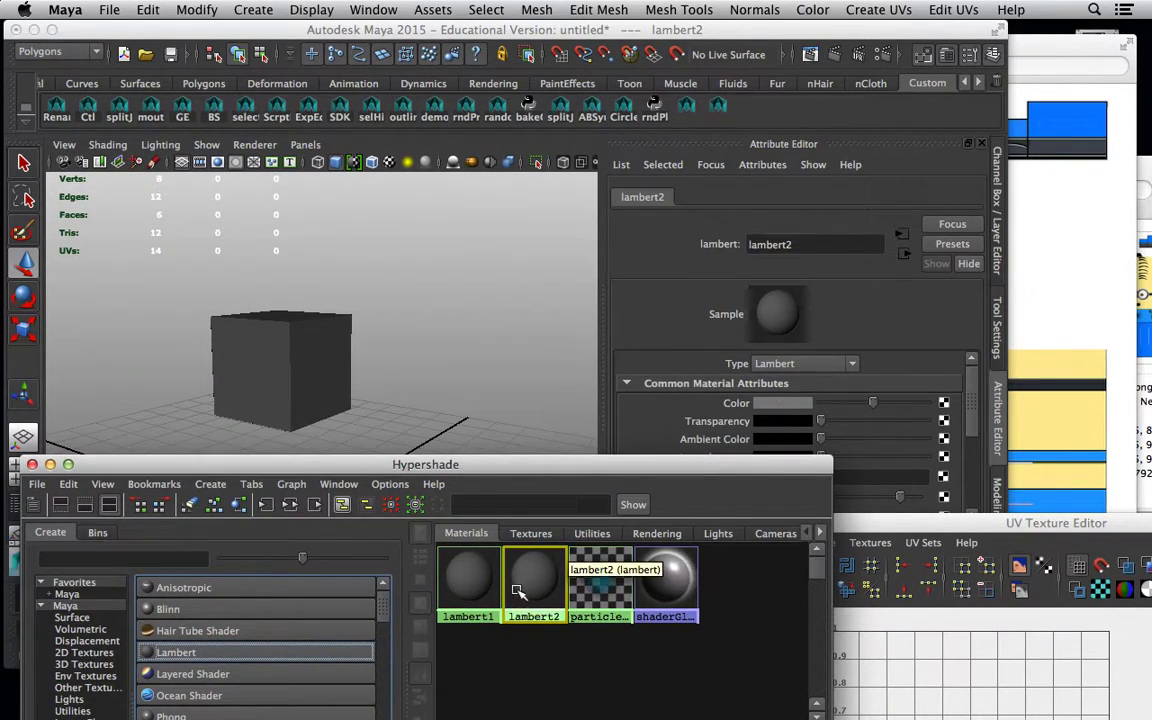
click(775, 403)
click(722, 359)
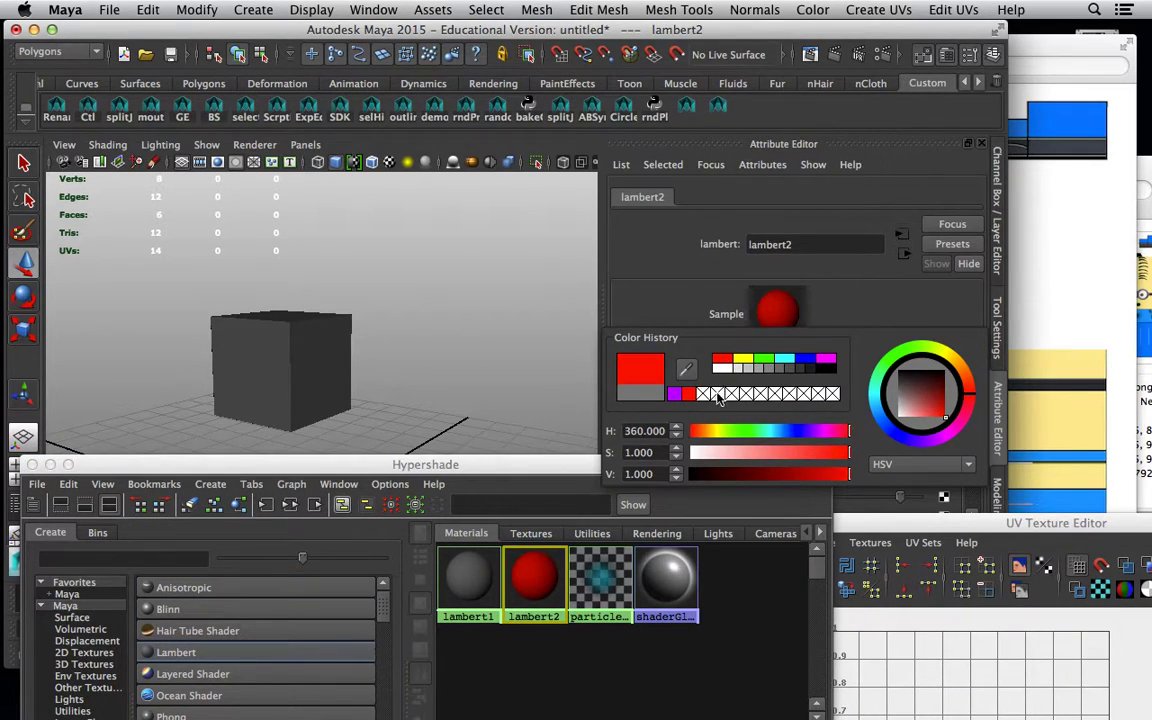
- Try assigning the red lambert2 material directly onto the cube in the viewport, and undo the assignment
drag(562, 471, 848, 451)
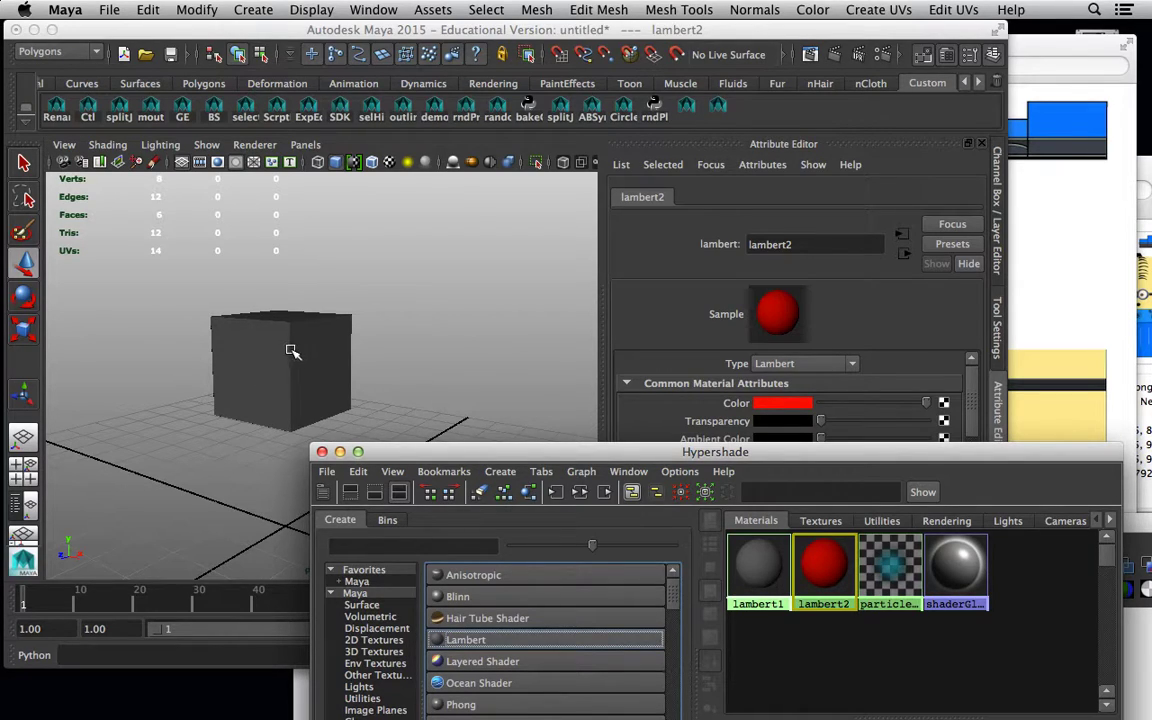
middle_drag(826, 562, 273, 377)
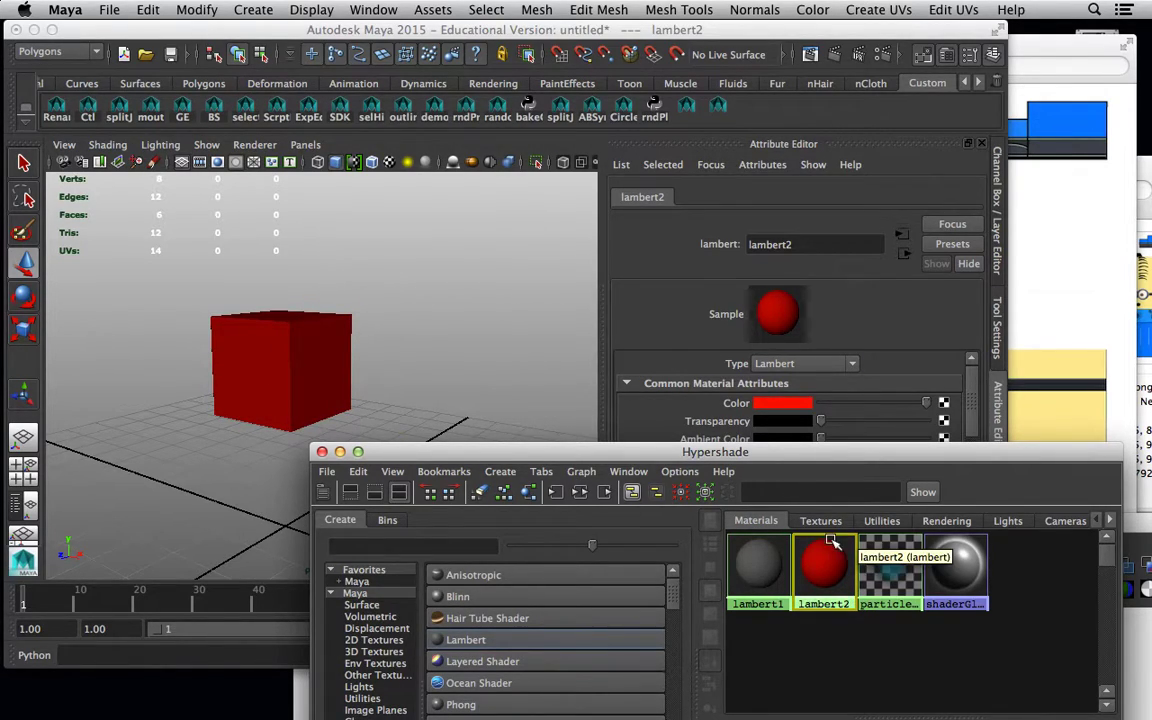
click(497, 325)
key(z)
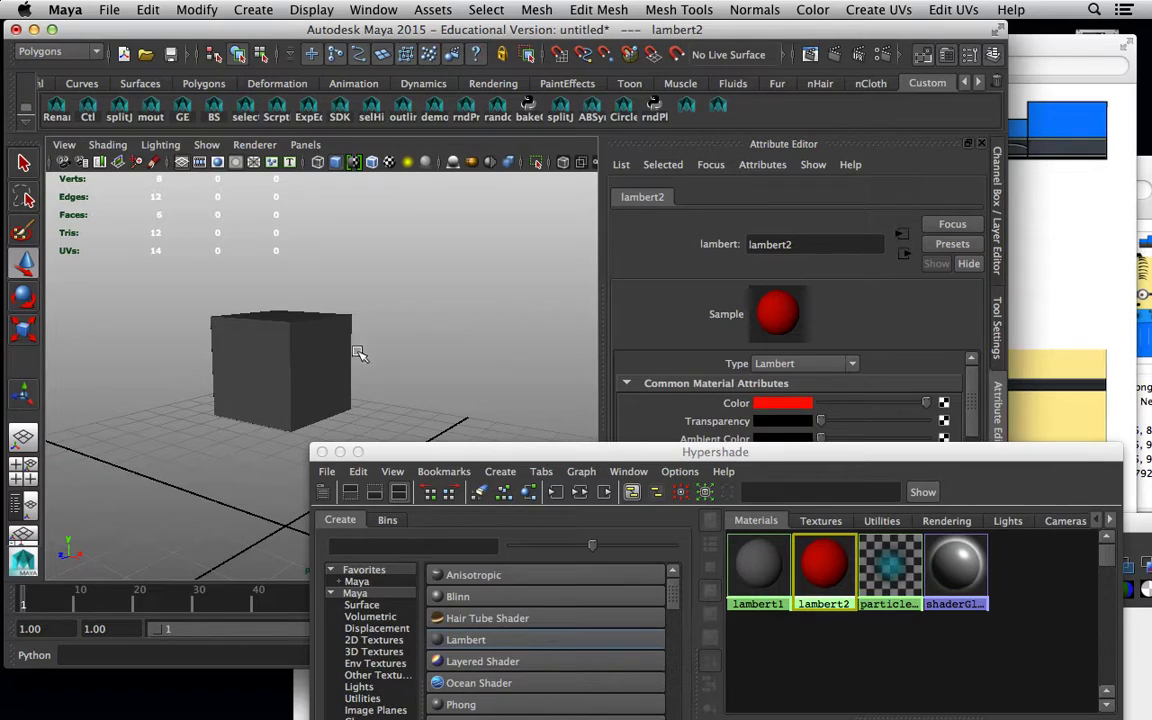
- Select the cube and assign the lambert2 material to the selection from the Hypershade
click(313, 331)
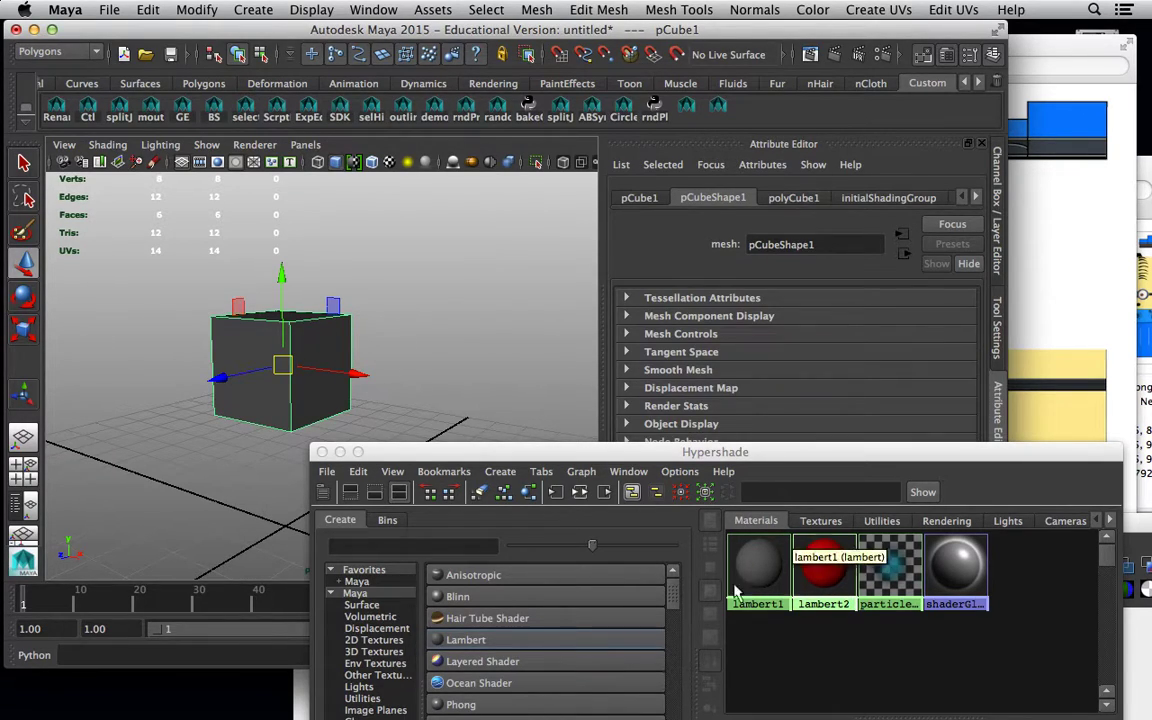
right_click(826, 566)
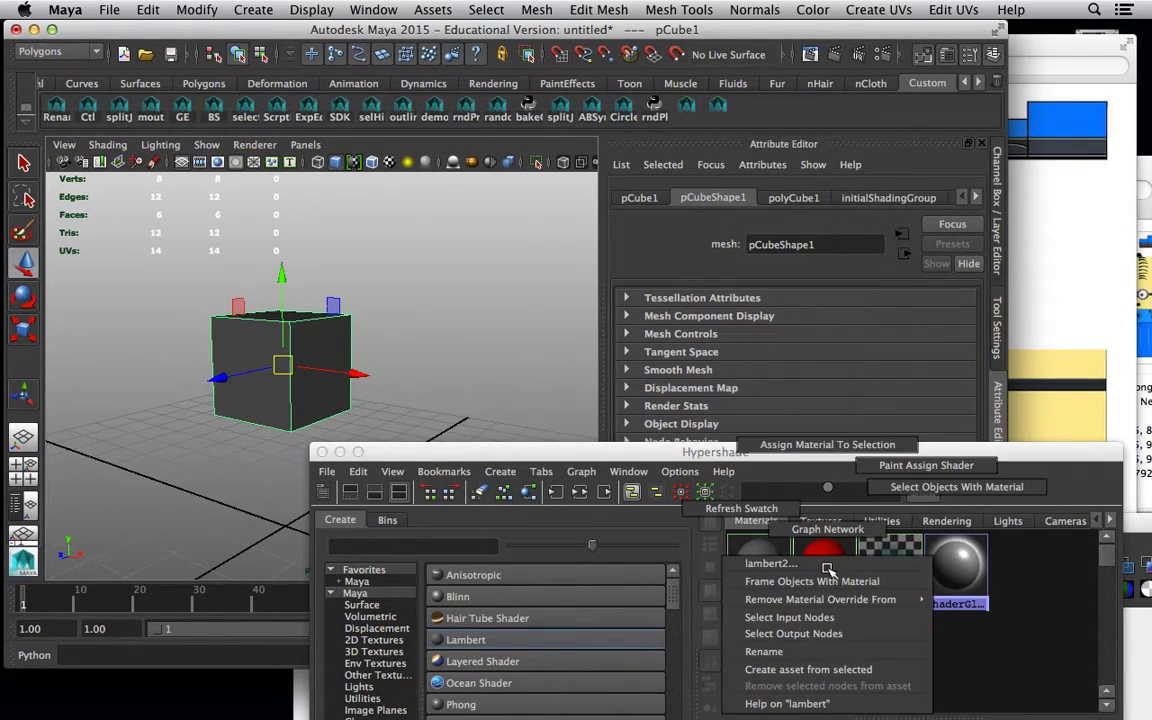
click(810, 445)
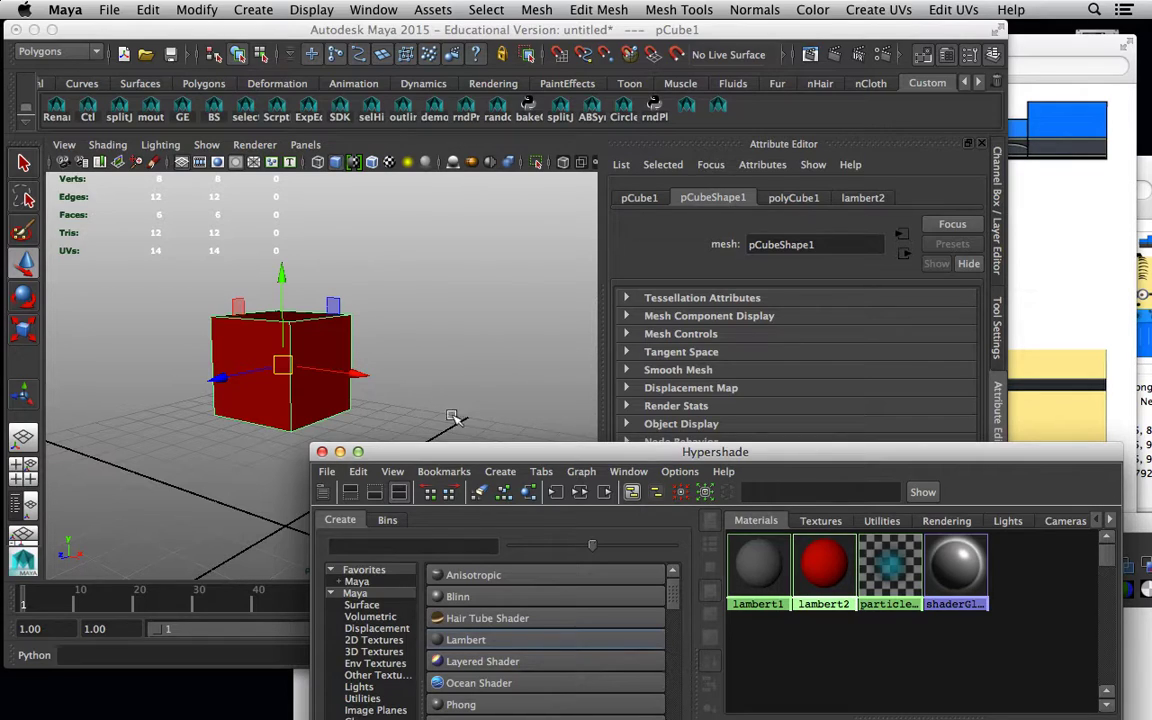
- Clear the view of the cube and show its lambert2 material attributes in the Attribute Editor
drag(466, 457, 212, 230)
drag(539, 228, 241, 203)
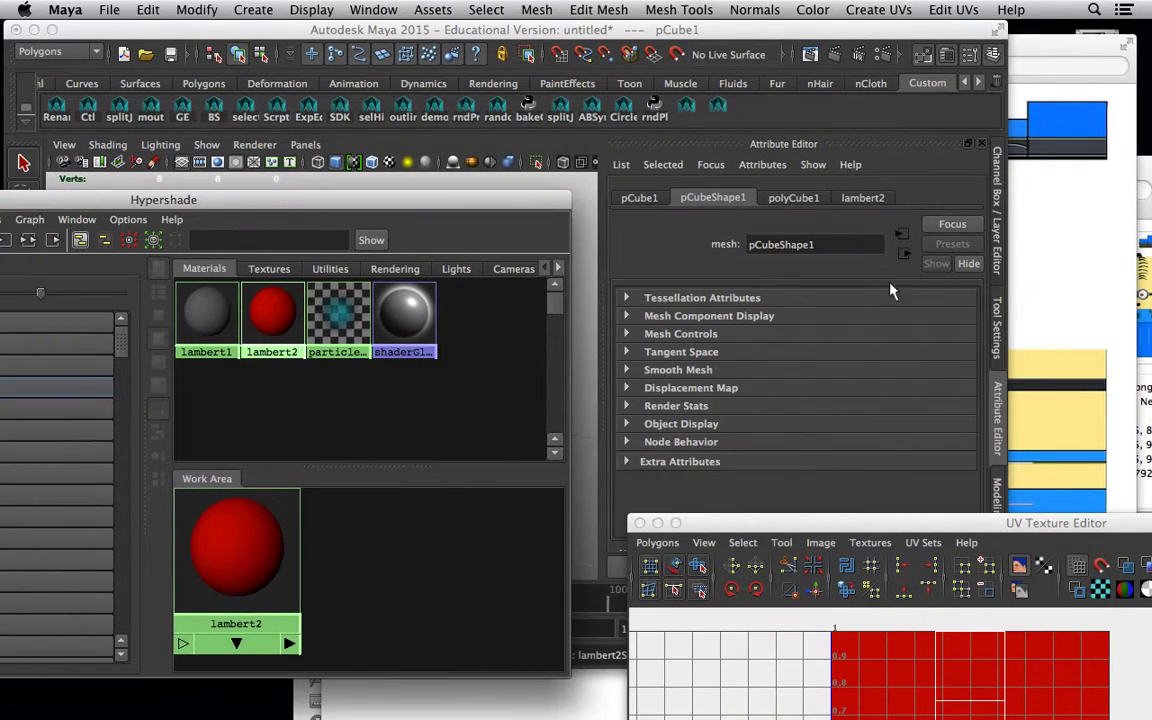
click(999, 253)
drag(535, 206, 496, 478)
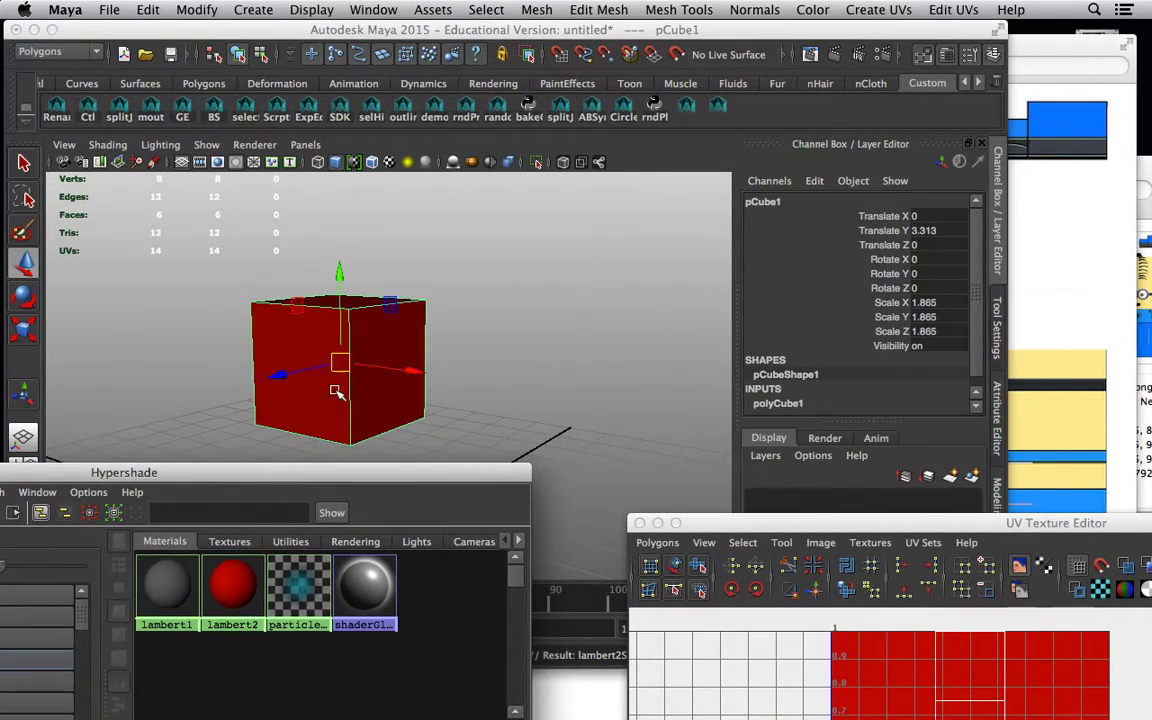
click(998, 430)
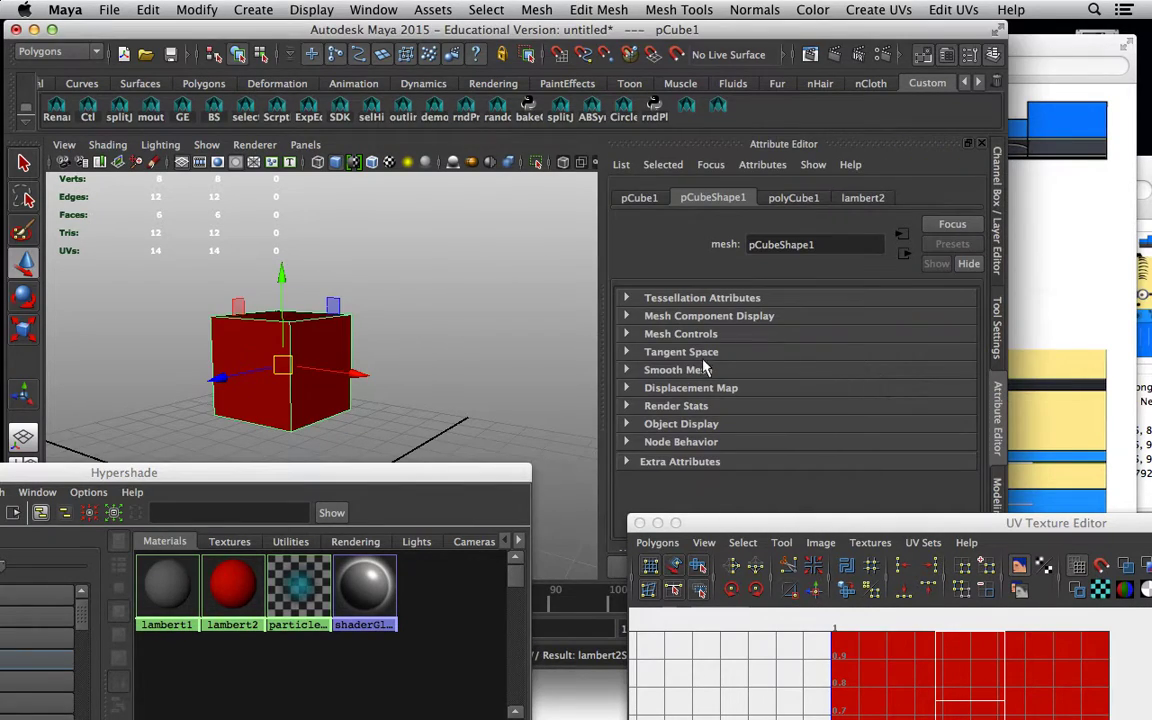
click(860, 199)
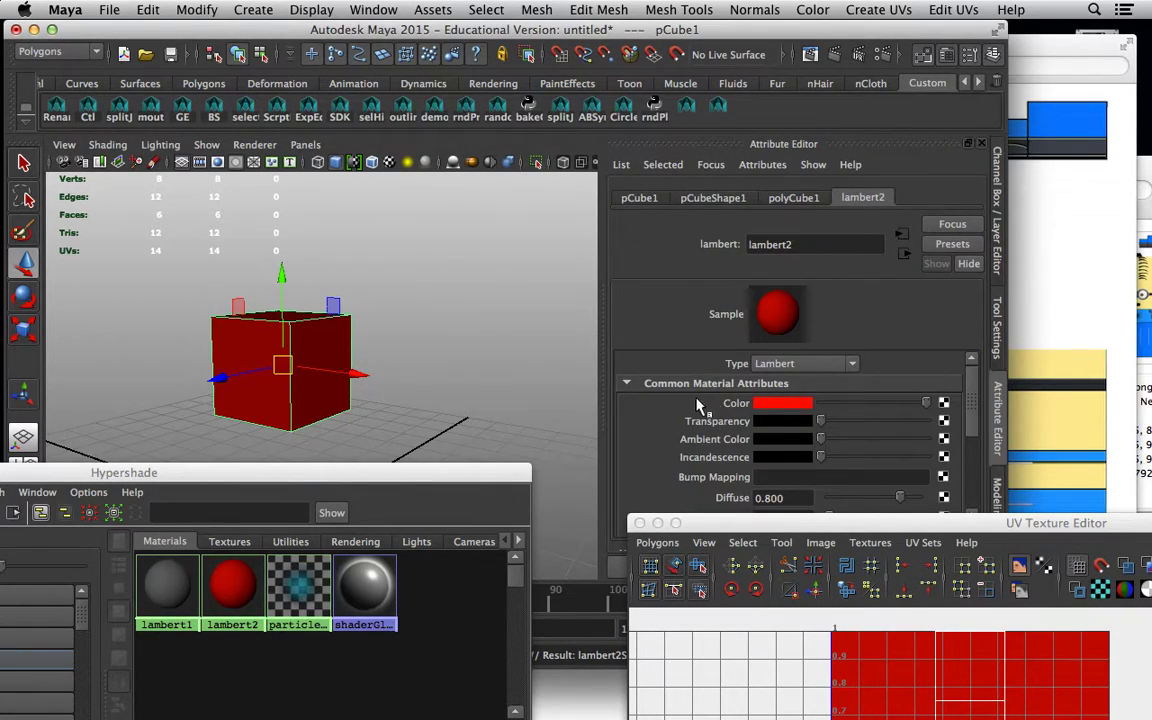
- Connect minion.png from the PaperCraft folder to lambert2's colour as a file texture, and turn on textured display in the viewport
click(1104, 173)
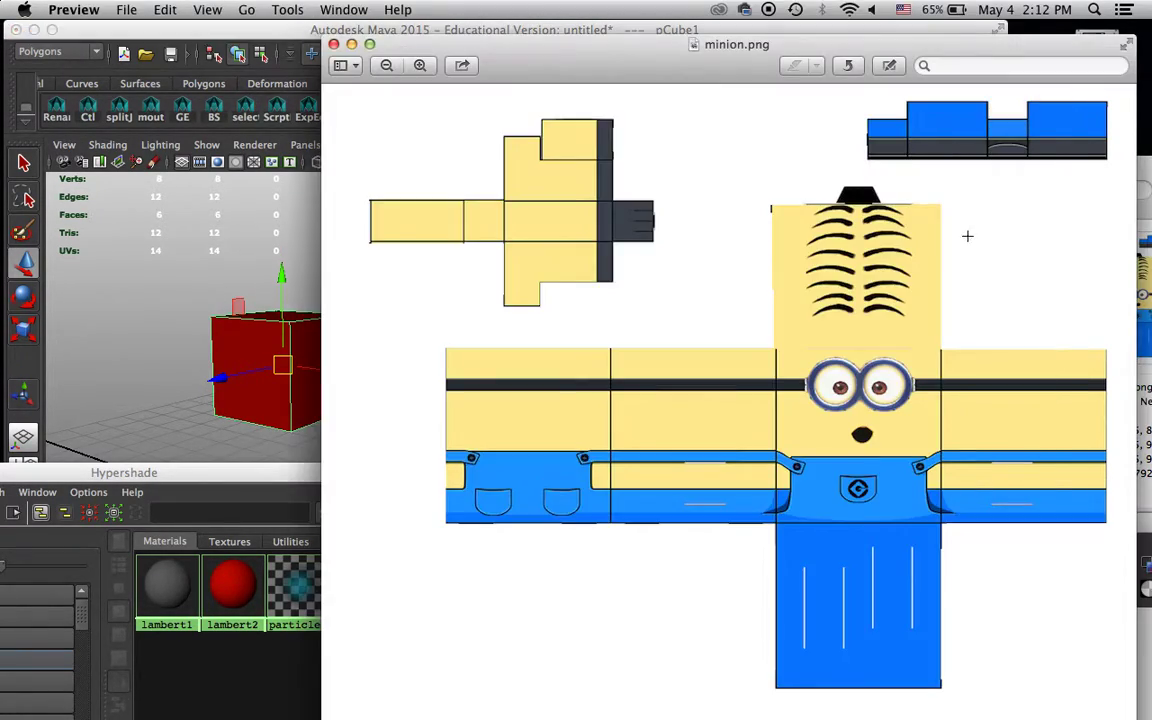
click(320, 31)
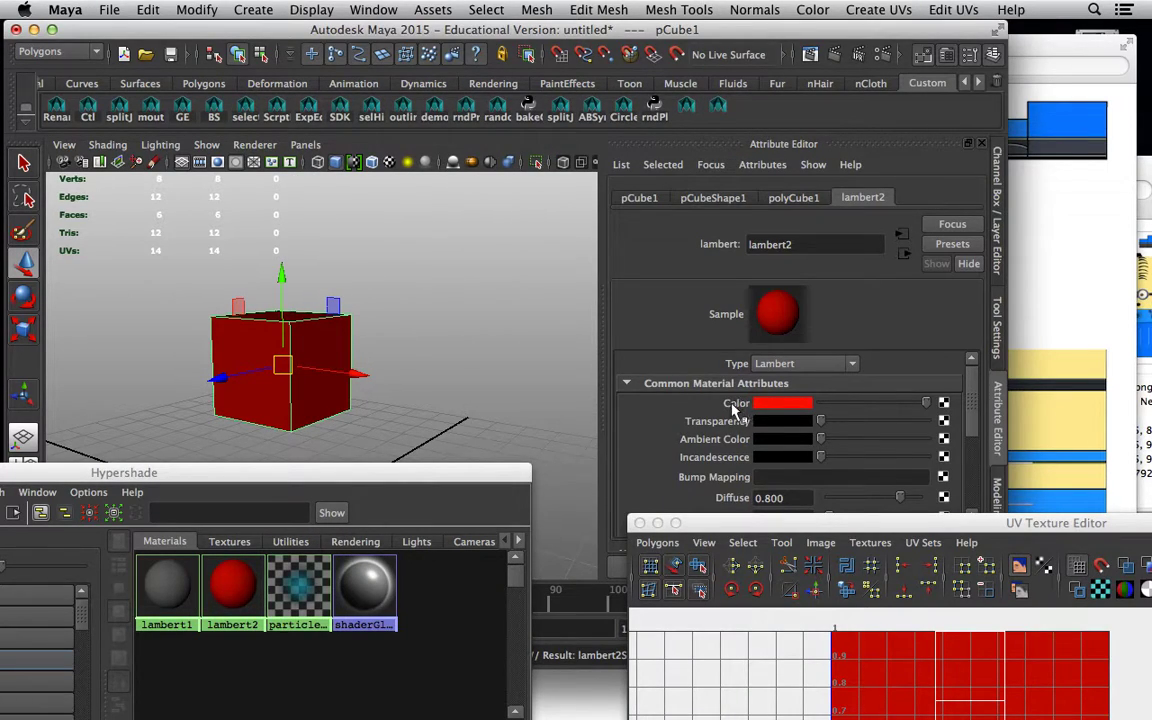
click(944, 403)
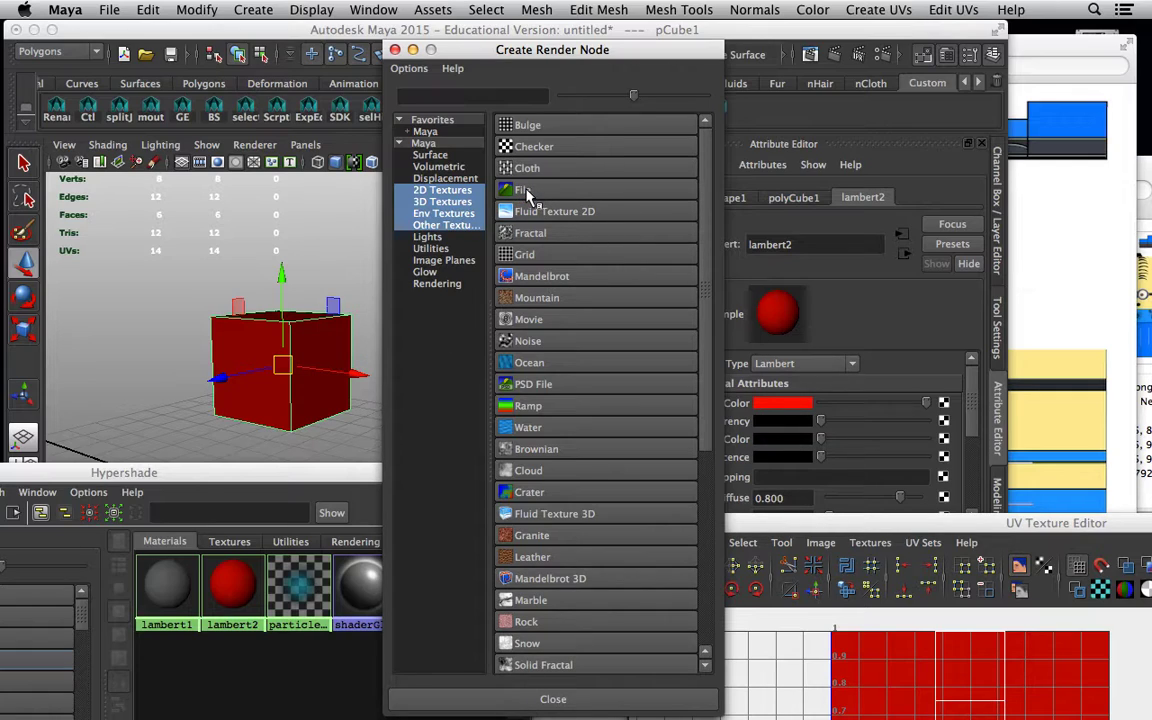
click(521, 190)
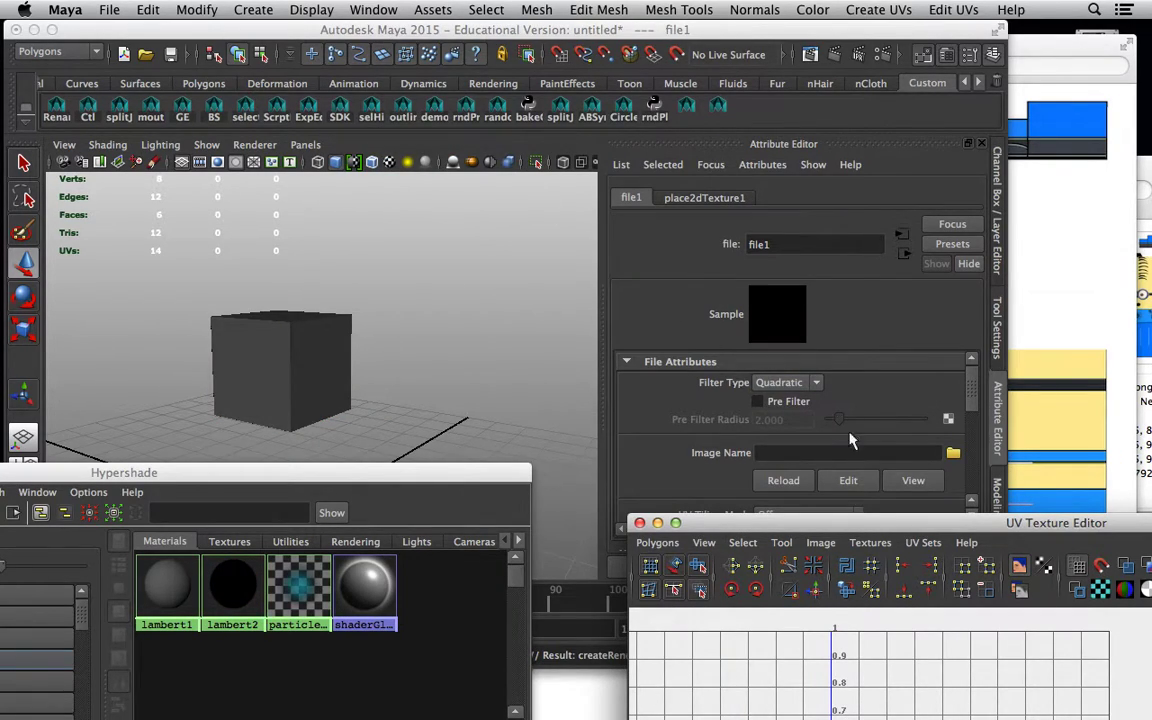
click(953, 452)
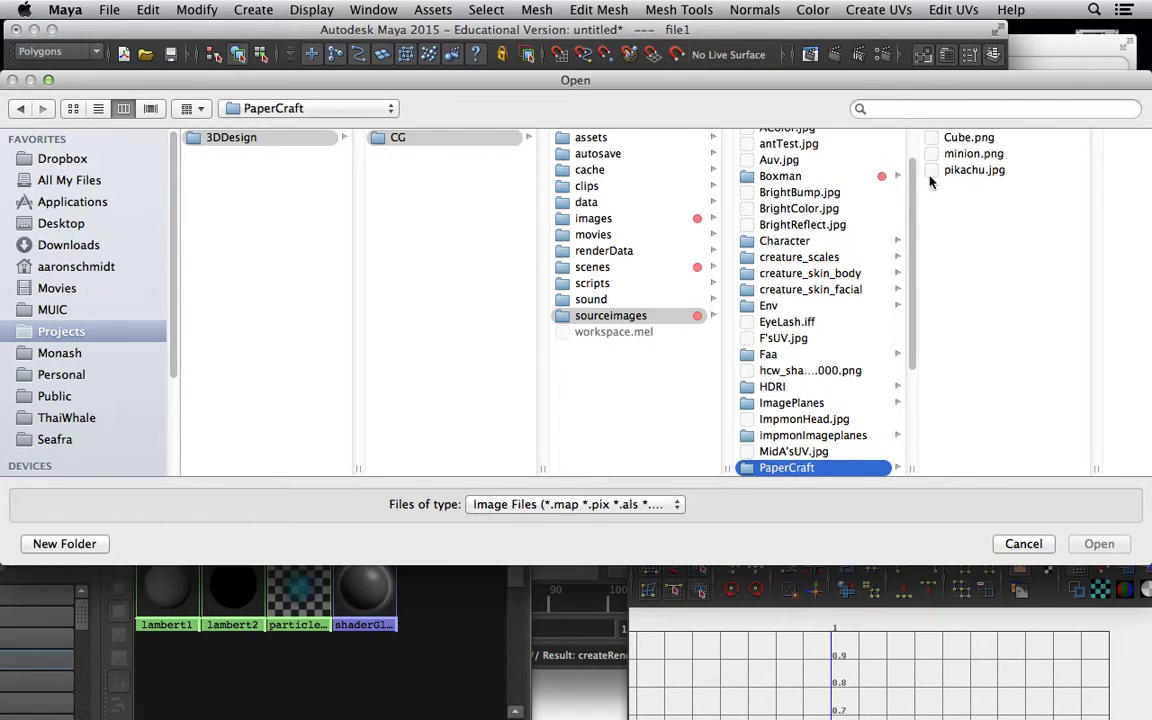
click(970, 154)
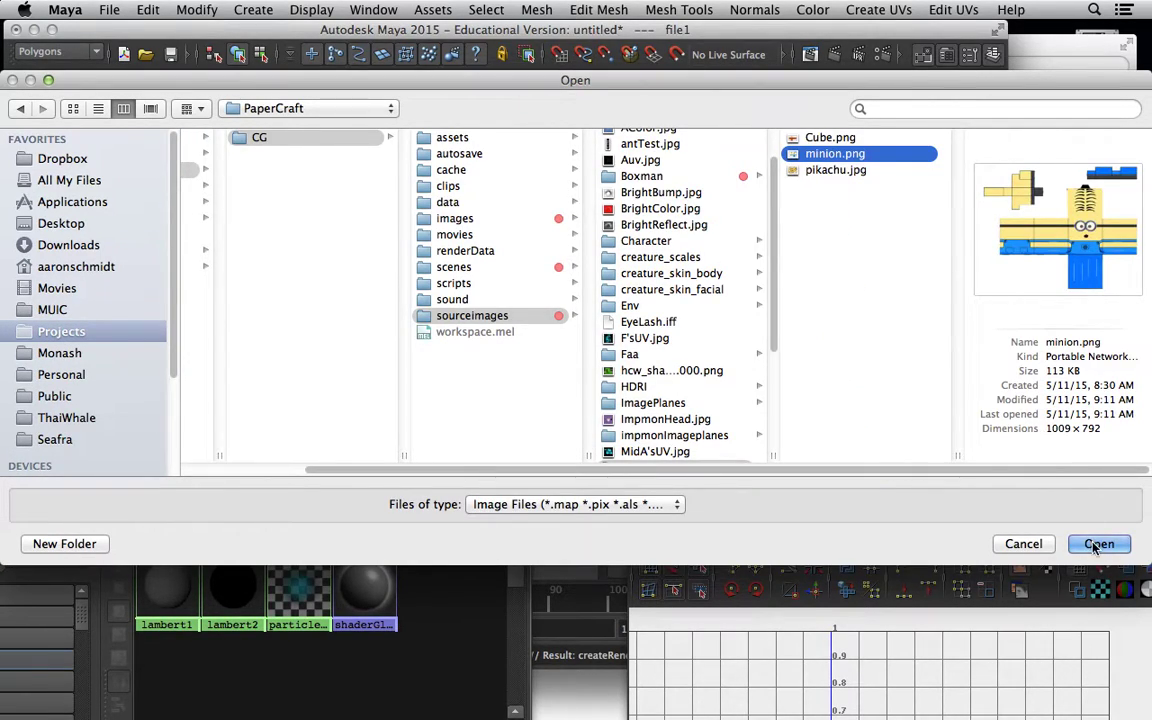
click(1097, 544)
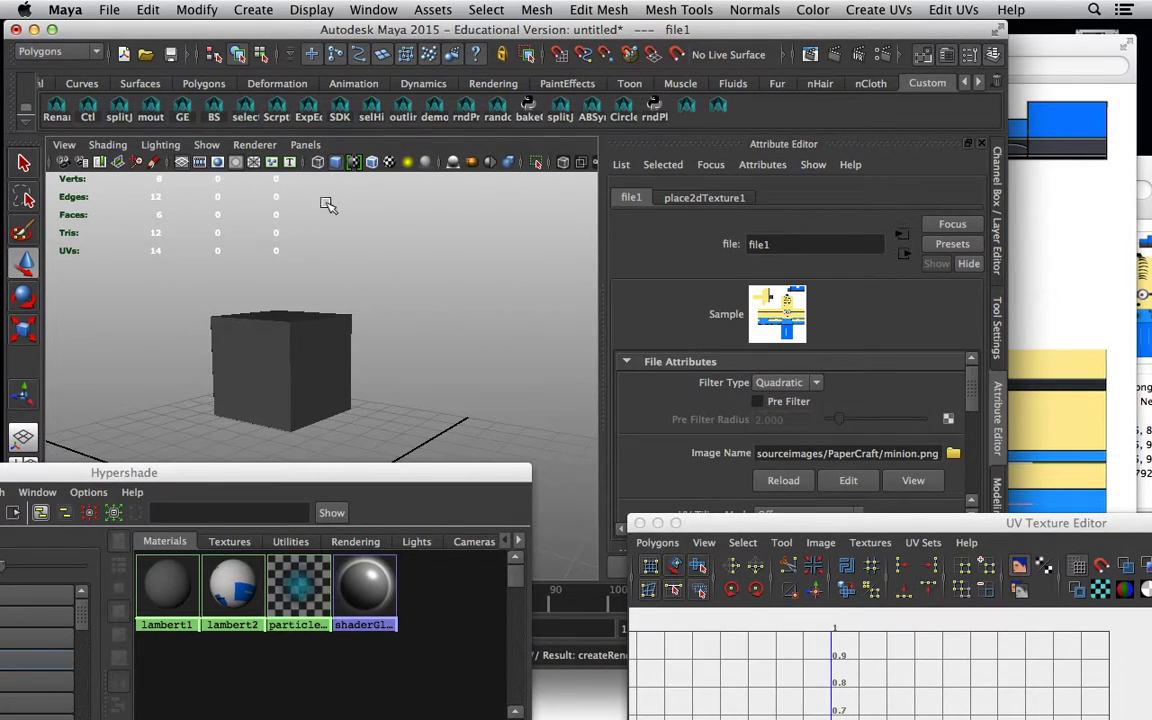
key(6)
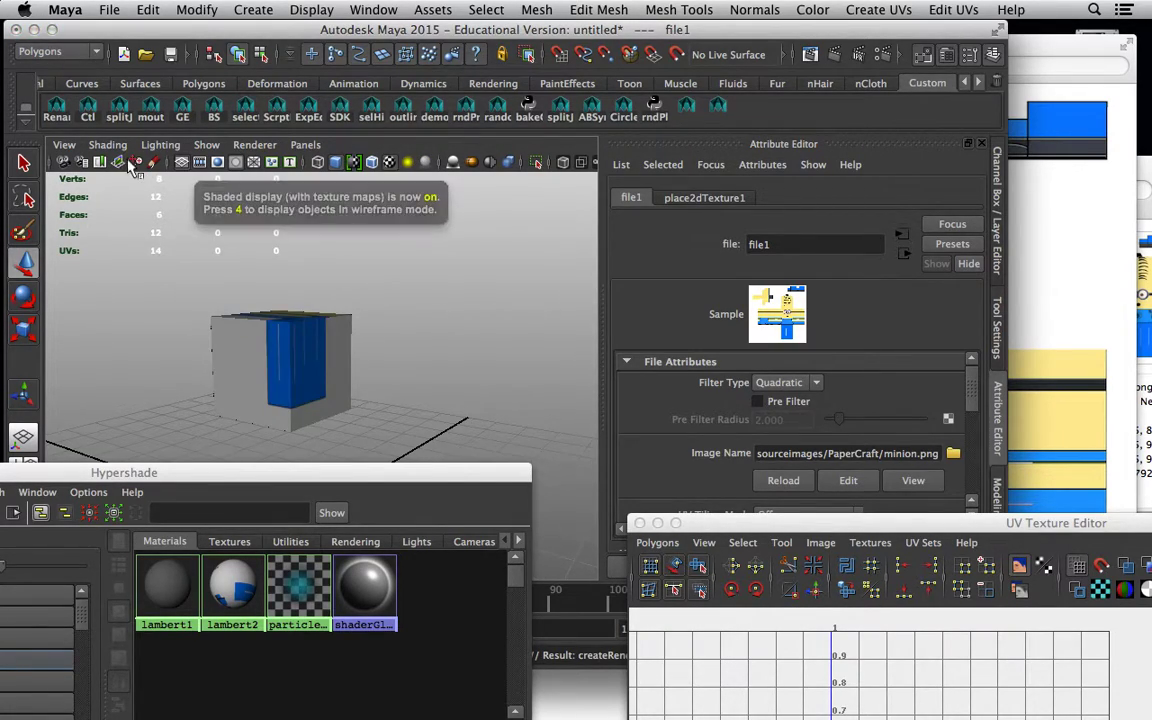
mouse_move(239, 329)
alt+mouse_down()
mouse_move(275, 360)
mouse_move(471, 360)
mouse_move(330, 348)
mouse_move(180, 288)
mouse_move(378, 396)
alt+mouse_up()
- Graph the input and output connections of lambert2 in the Hypershade work area
click(232, 590)
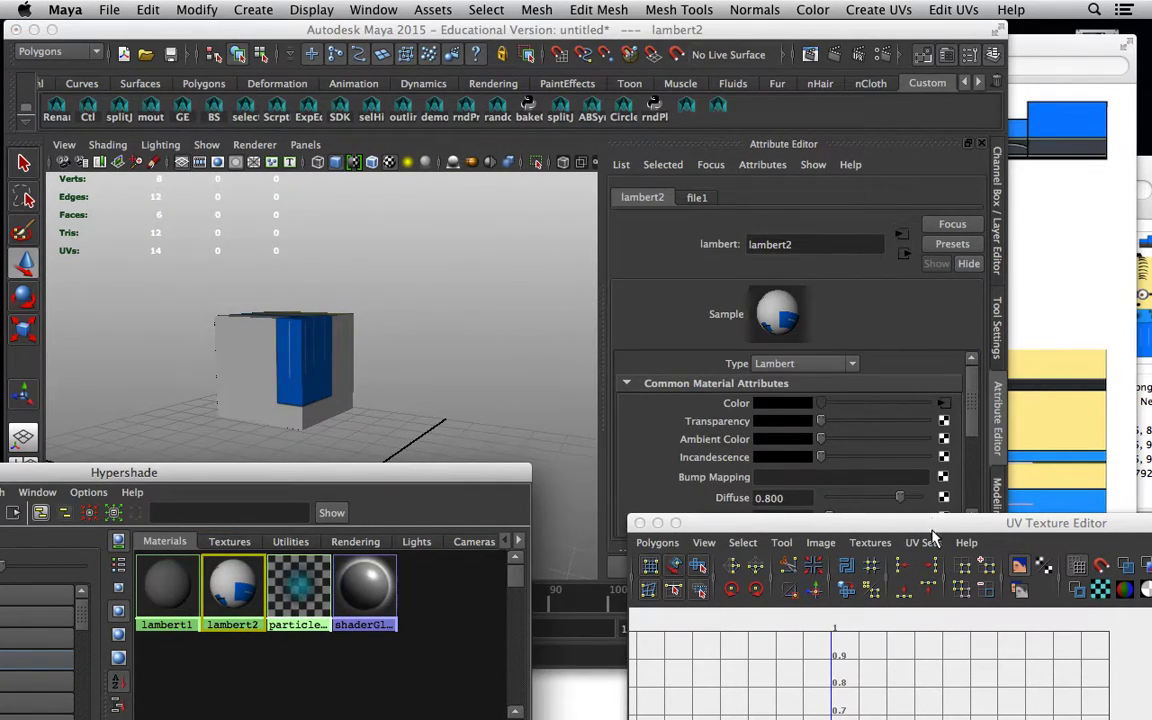
drag(931, 525, 913, 623)
drag(287, 468, 473, 236)
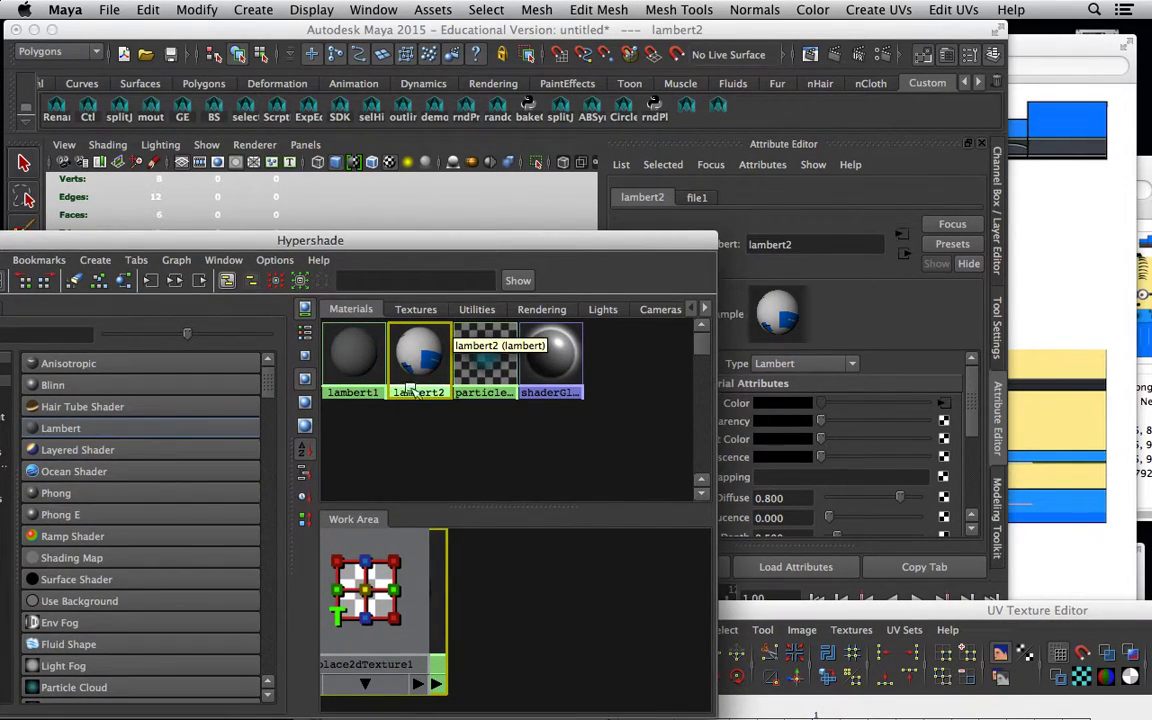
click(176, 280)
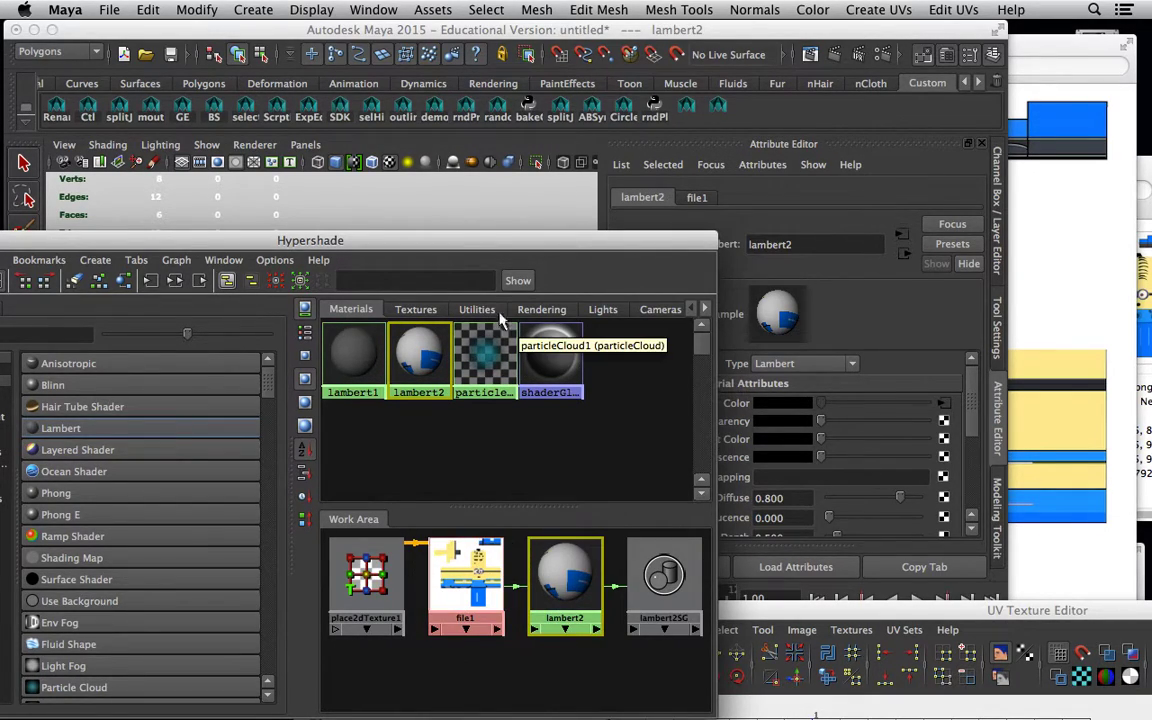
- Uncover the cube and expand the Hardware Texturing section of the lambert2 material in the Attribute Editor
drag(545, 243, 304, 418)
drag(972, 411, 972, 476)
click(692, 490)
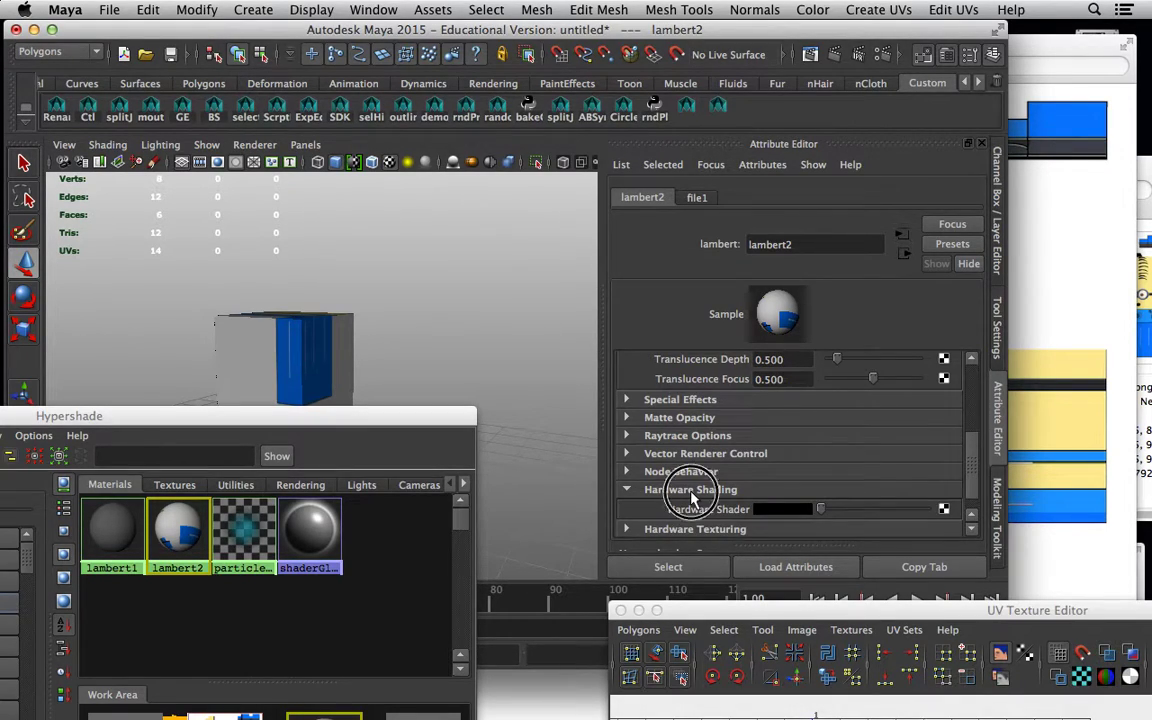
click(690, 490)
click(690, 507)
drag(972, 463, 974, 497)
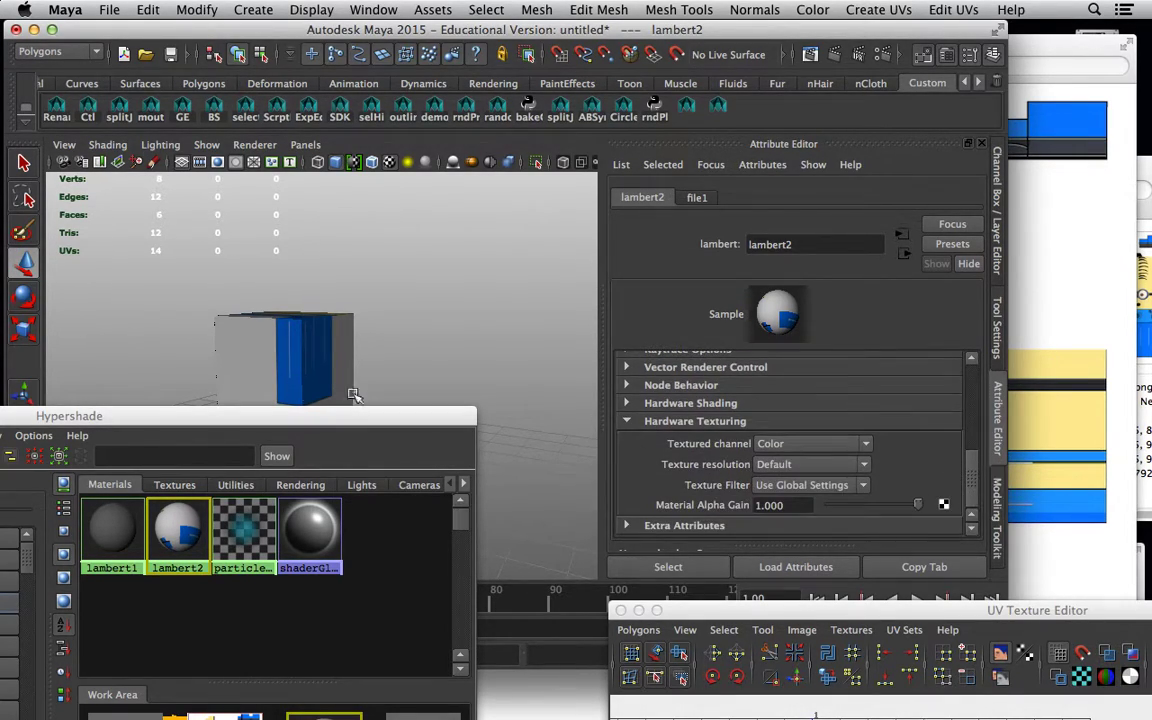
- Set lambert2's textured channel to None and then back to Color while checking the cube in the viewport
drag(335, 415, 326, 475)
click(776, 446)
click(781, 469)
click(778, 446)
click(775, 458)
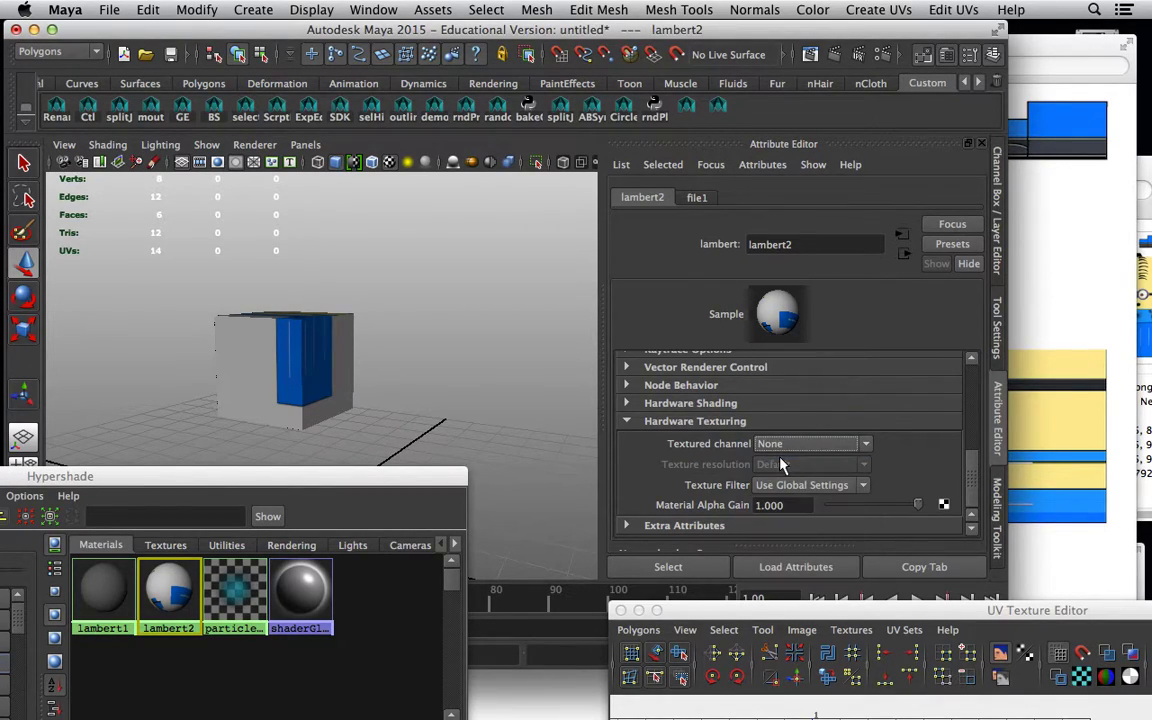
click(778, 448)
click(784, 472)
alt+drag(258, 330, 256, 387)
click(798, 444)
click(798, 447)
alt+drag(320, 368, 479, 384)
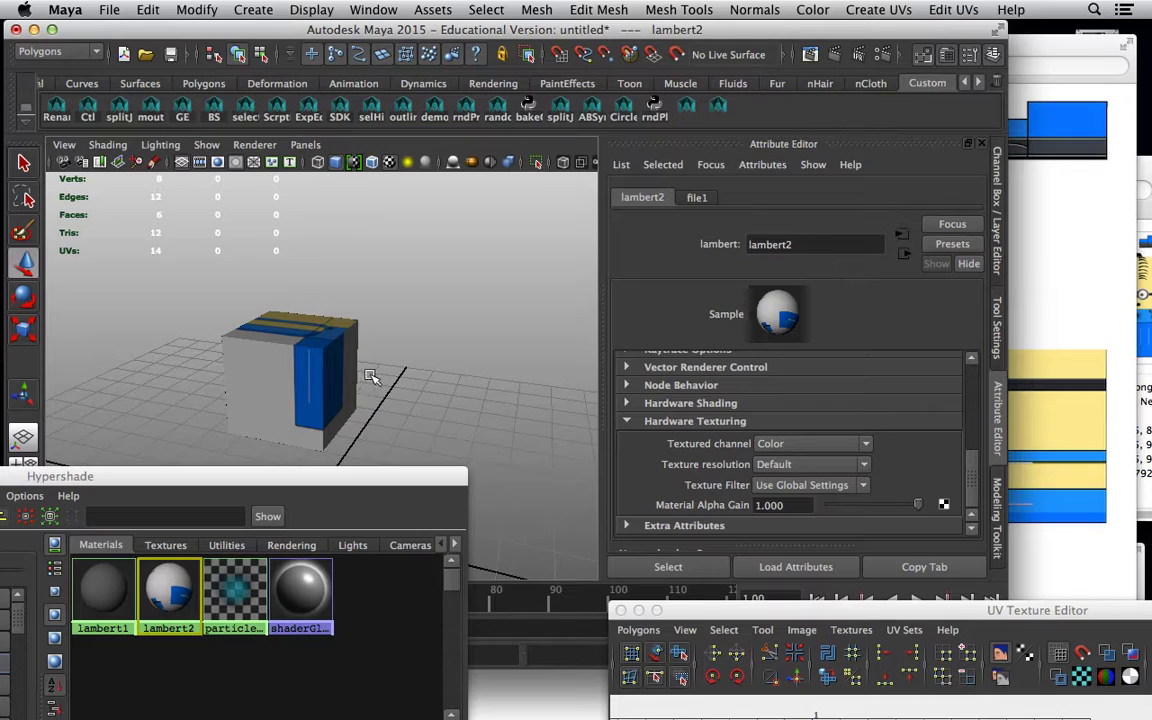
- Select the textured cube and face its front side in the viewport
drag(384, 479, 404, 439)
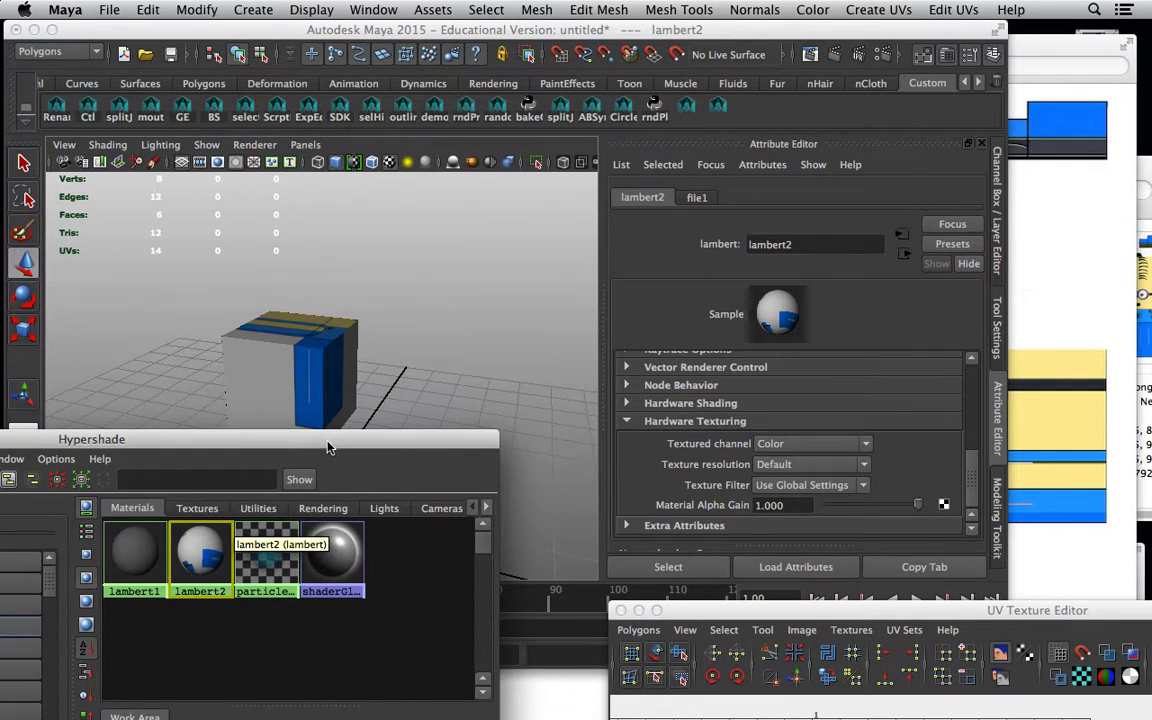
alt+drag(340, 350, 316, 284)
click(310, 336)
alt+drag(280, 375, 686, 316)
- Compare the cube's front face with the minion.png papercraft template in Preview, then return to Maya
click(1104, 238)
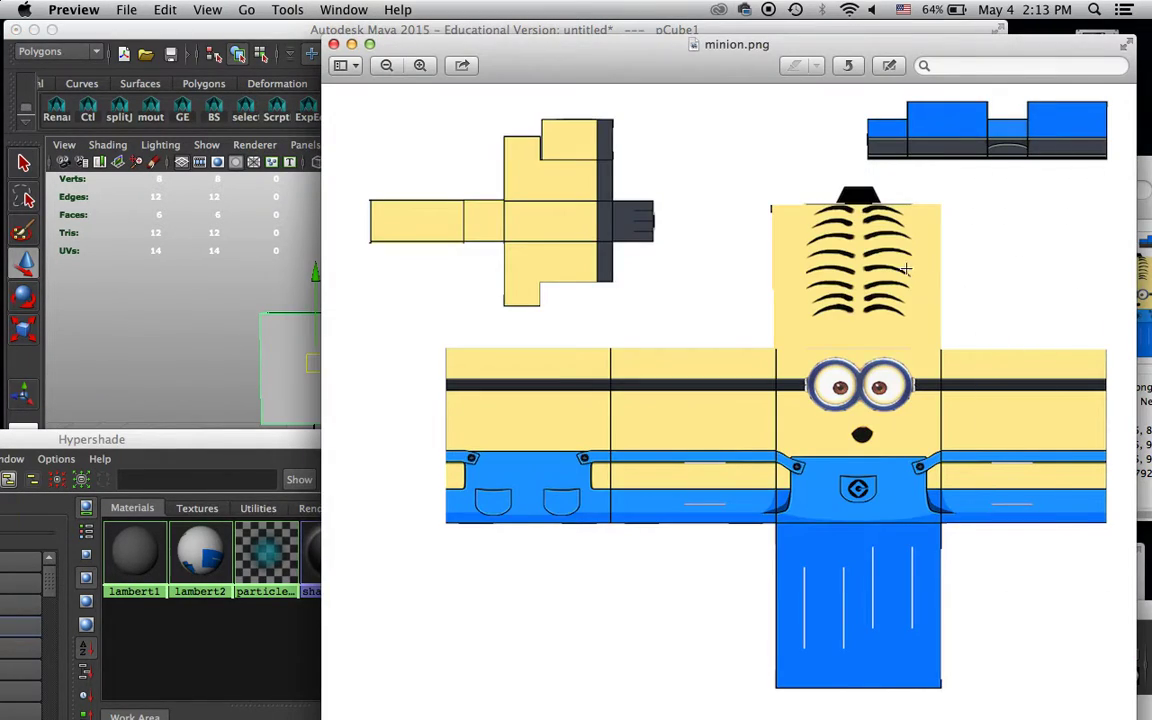
click(156, 322)
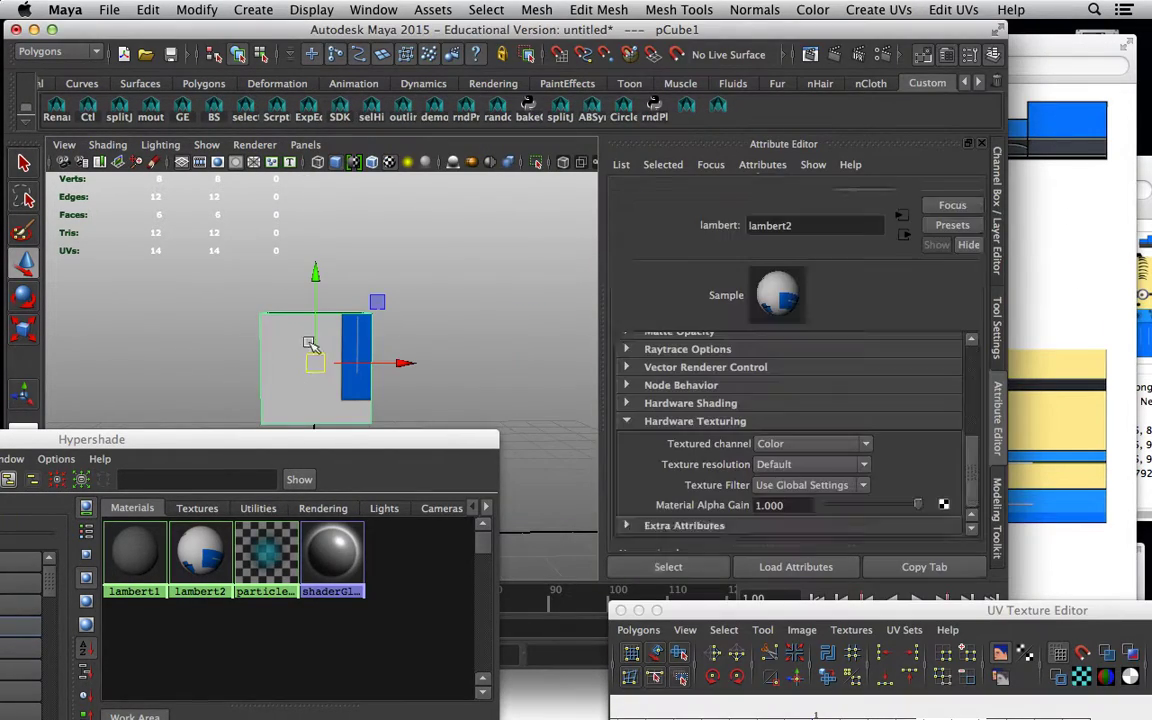
click(1084, 347)
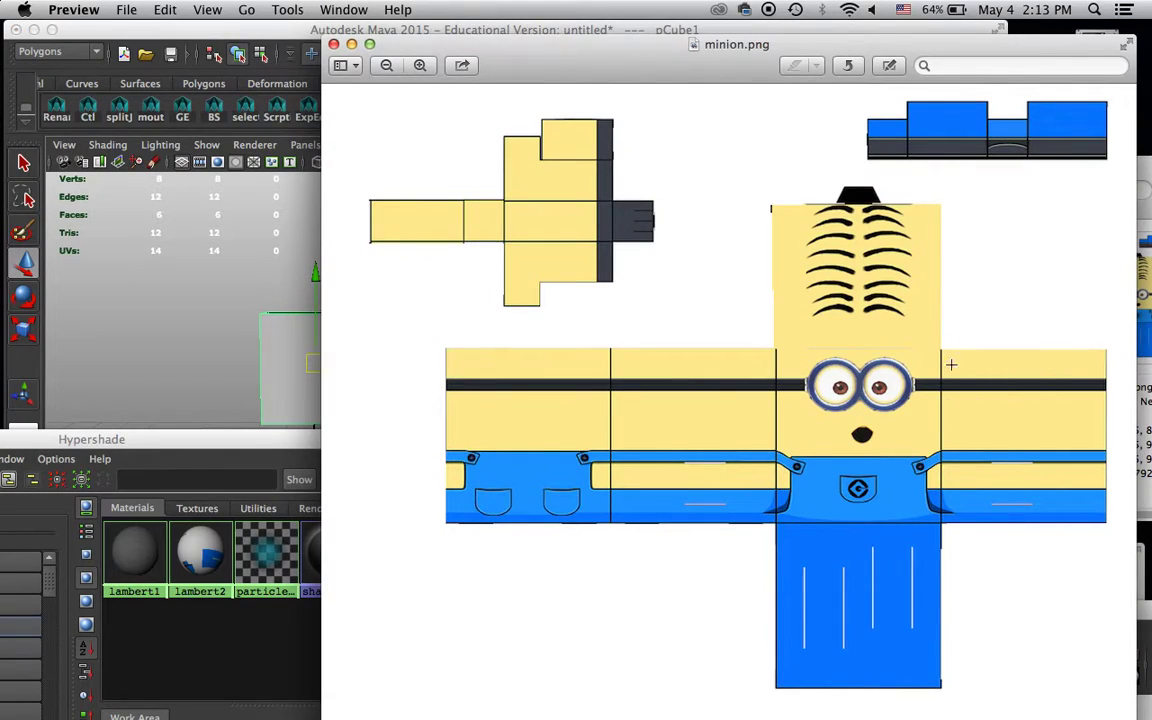
click(230, 37)
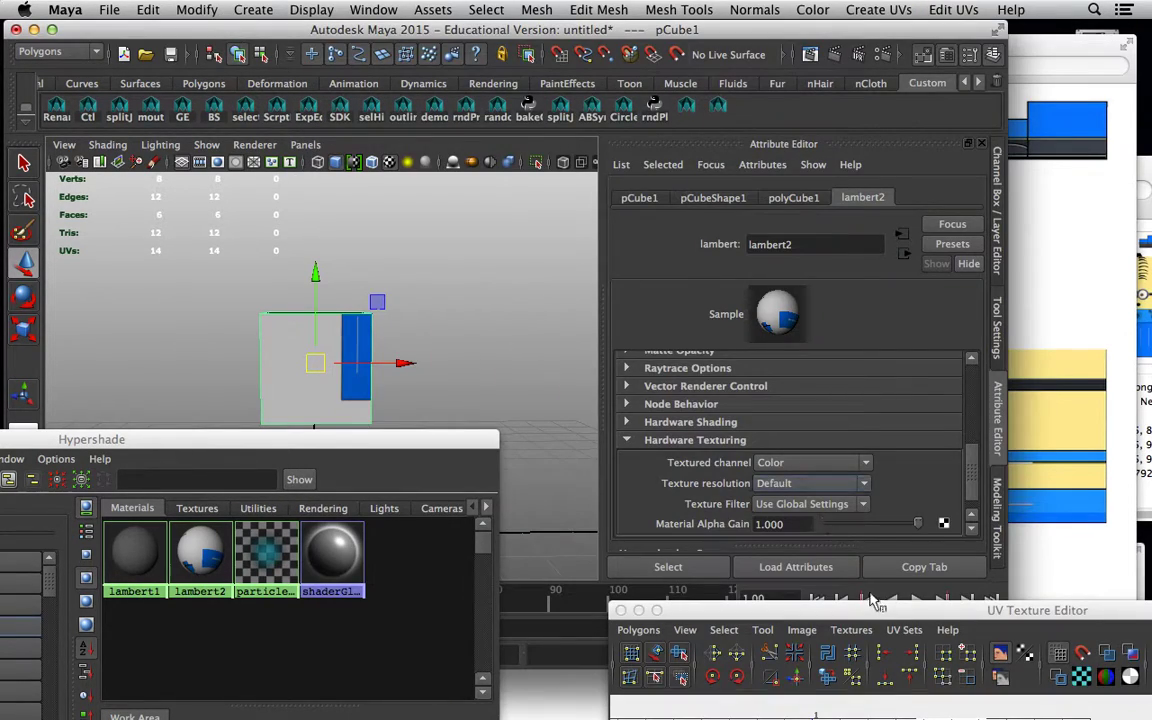
- Bring the UV Texture Editor fully into view and hide the texture image behind the cube's UV layout
drag(869, 681, 612, 95)
alt+middle_drag(655, 381, 631, 438)
alt+right_drag(640, 440, 881, 518)
alt+middle_drag(684, 465, 812, 385)
alt+middle_drag(627, 345, 549, 372)
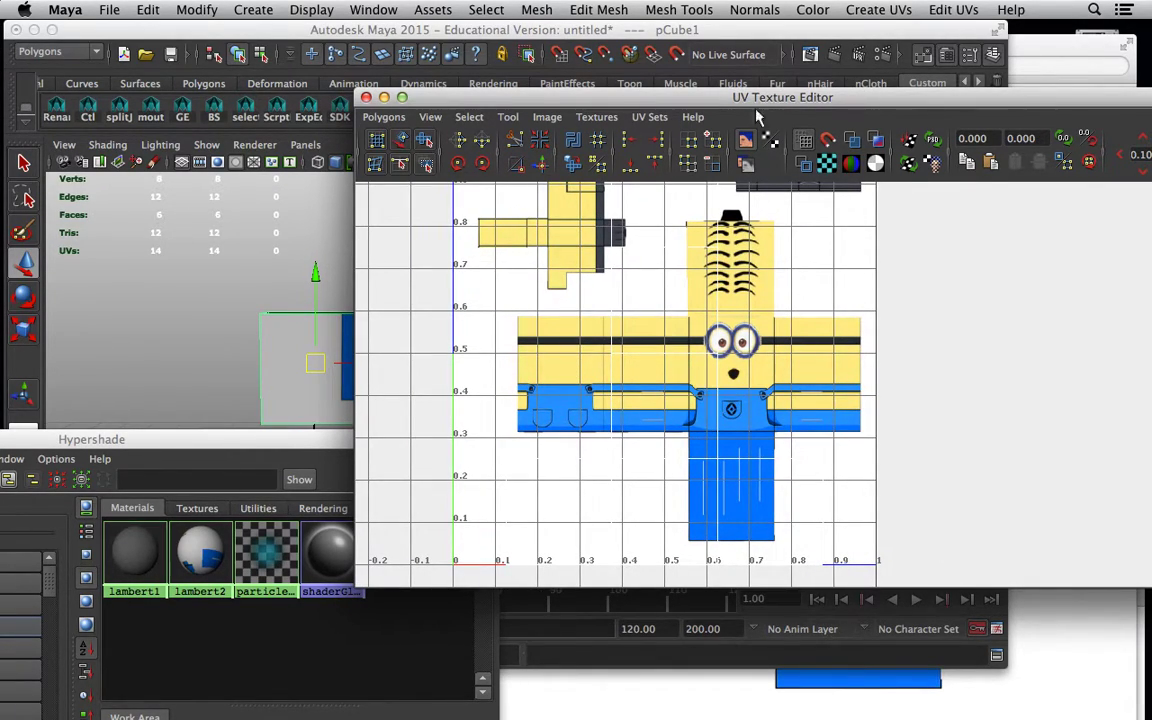
click(745, 139)
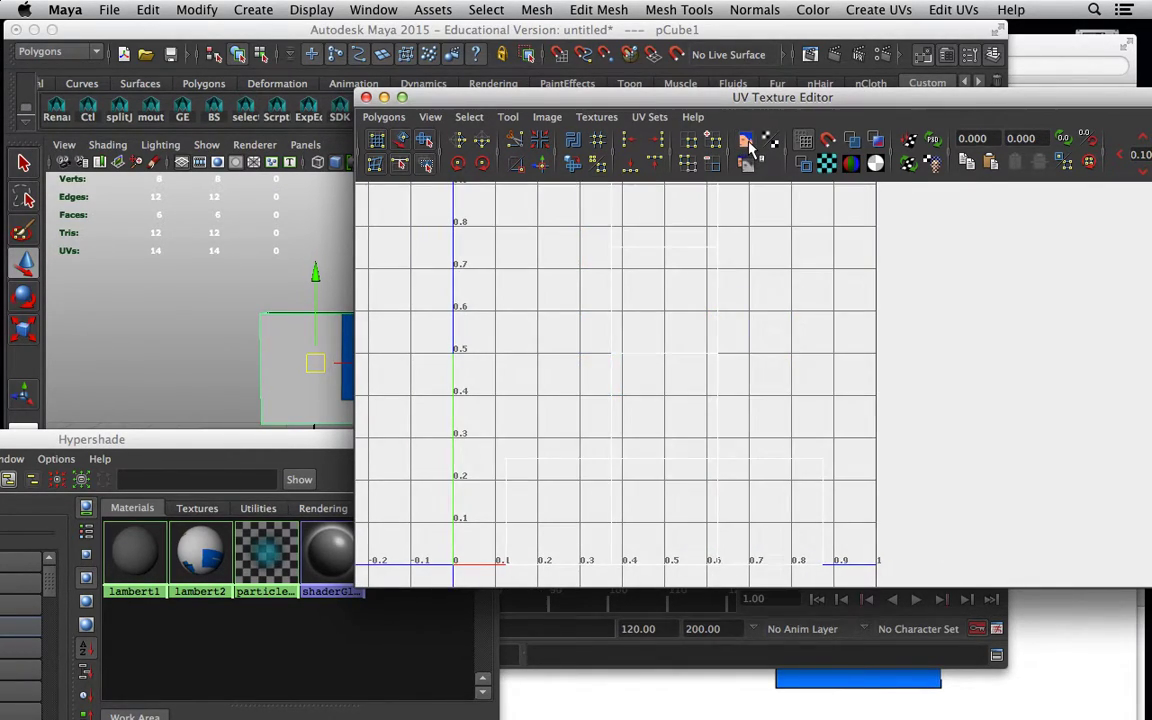
- Select all the cube's faces in the UV layout, show the texture image again and move the layout over the minion's face and body
click(717, 355)
right_drag(683, 350, 648, 330)
click(648, 330)
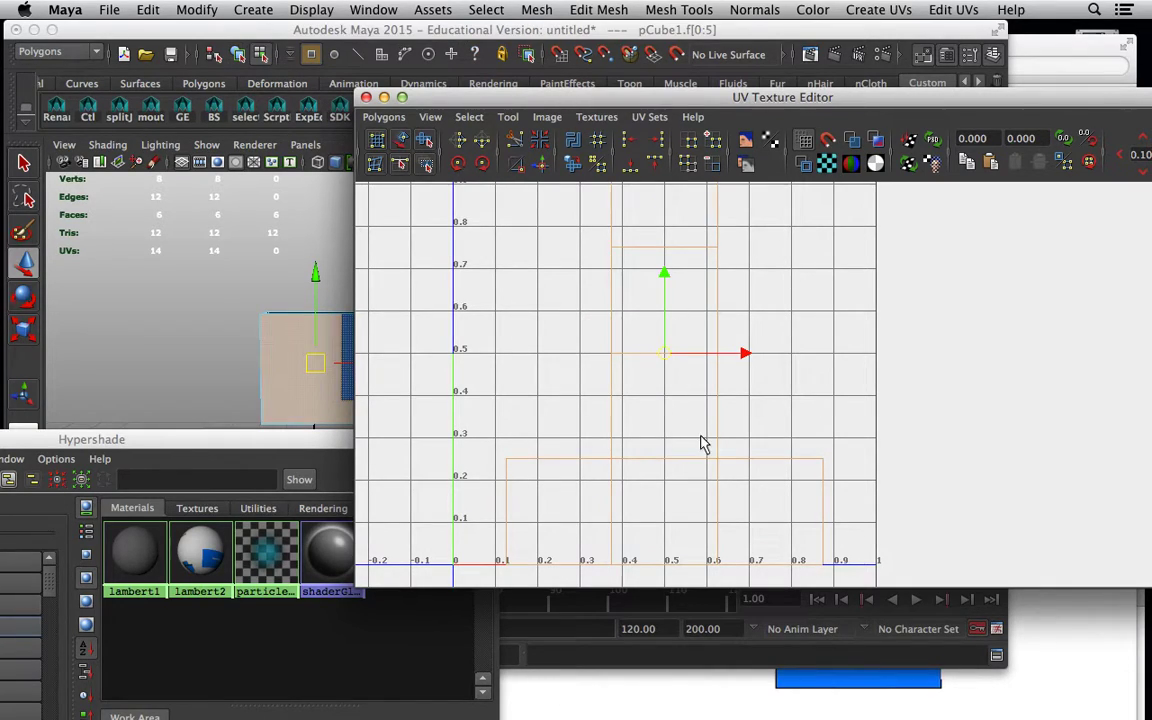
click(745, 139)
drag(659, 353, 731, 229)
- Arrange the windows to show the cube beside the UV Texture Editor and move the UV layout slightly upward
drag(523, 98, 635, 95)
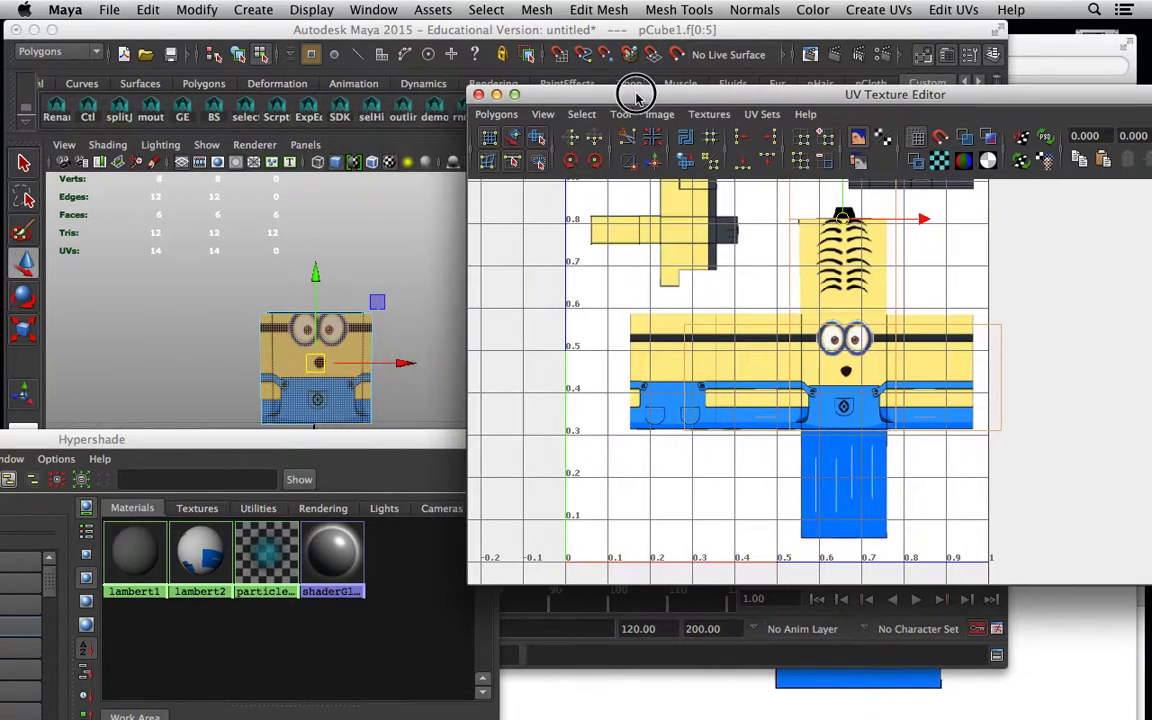
drag(426, 445, 380, 496)
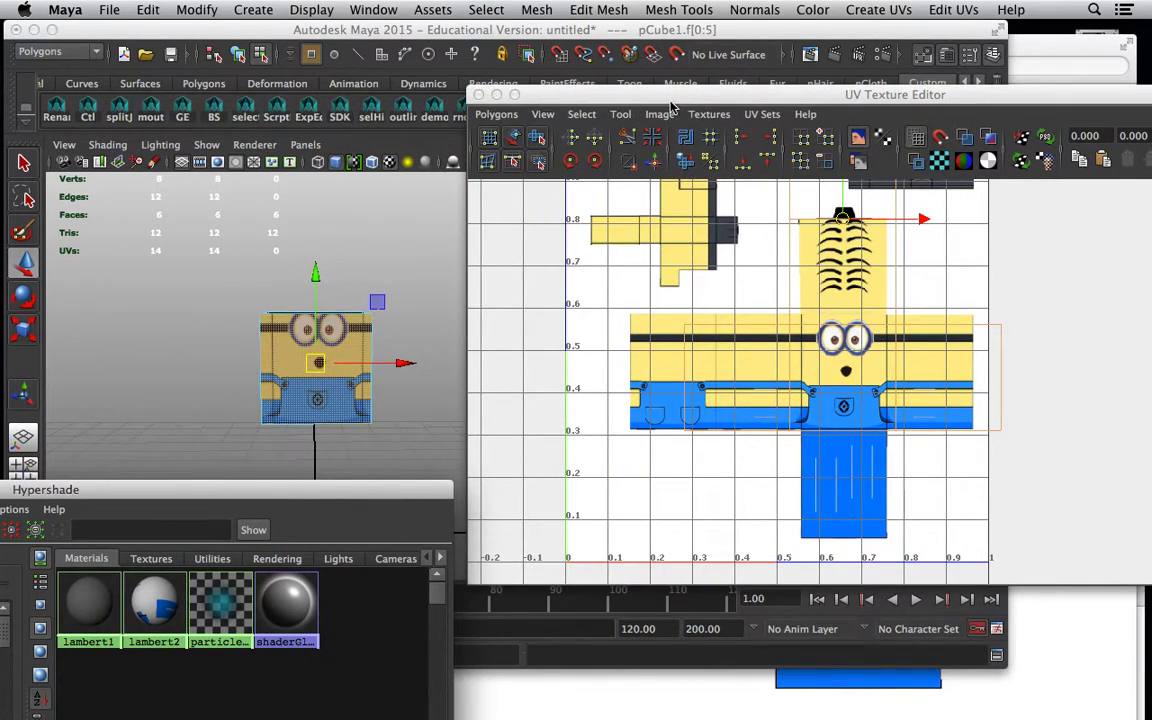
drag(671, 99, 684, 100)
alt+drag(296, 345, 255, 395)
mouse_move(866, 225)
mouse_down()
mouse_move(866, 204)
mouse_move(866, 217)
mouse_up()
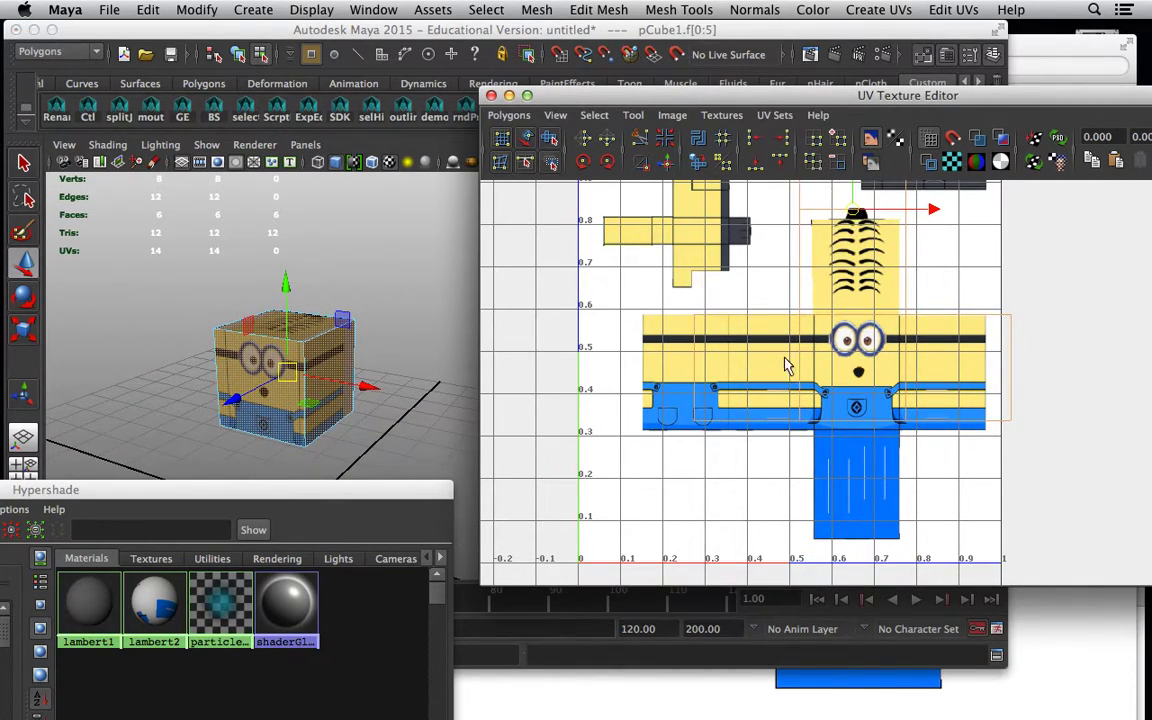
- Shift the UV layout slightly and scale it narrower so its front, top and side squares match the minion template
scroll(785, 365, up, 5)
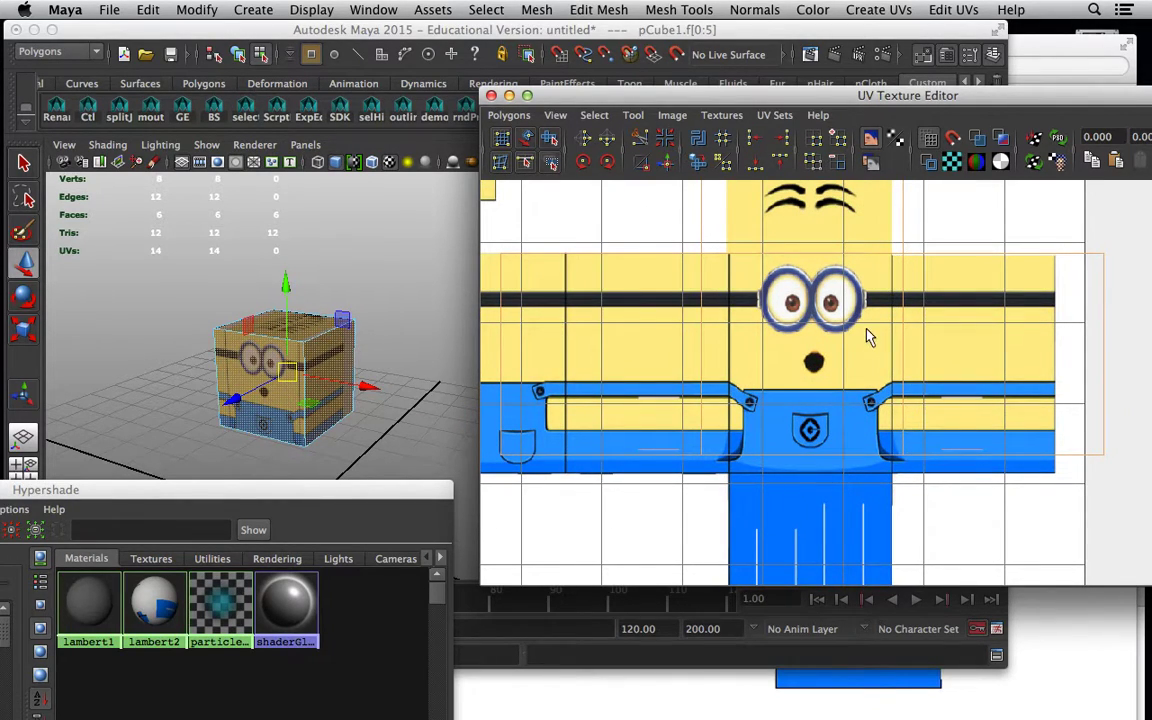
alt+middle_drag(867, 330, 843, 444)
alt+right_drag(843, 444, 695, 394)
alt+middle_drag(742, 387, 748, 373)
drag(818, 196, 818, 211)
key(r)
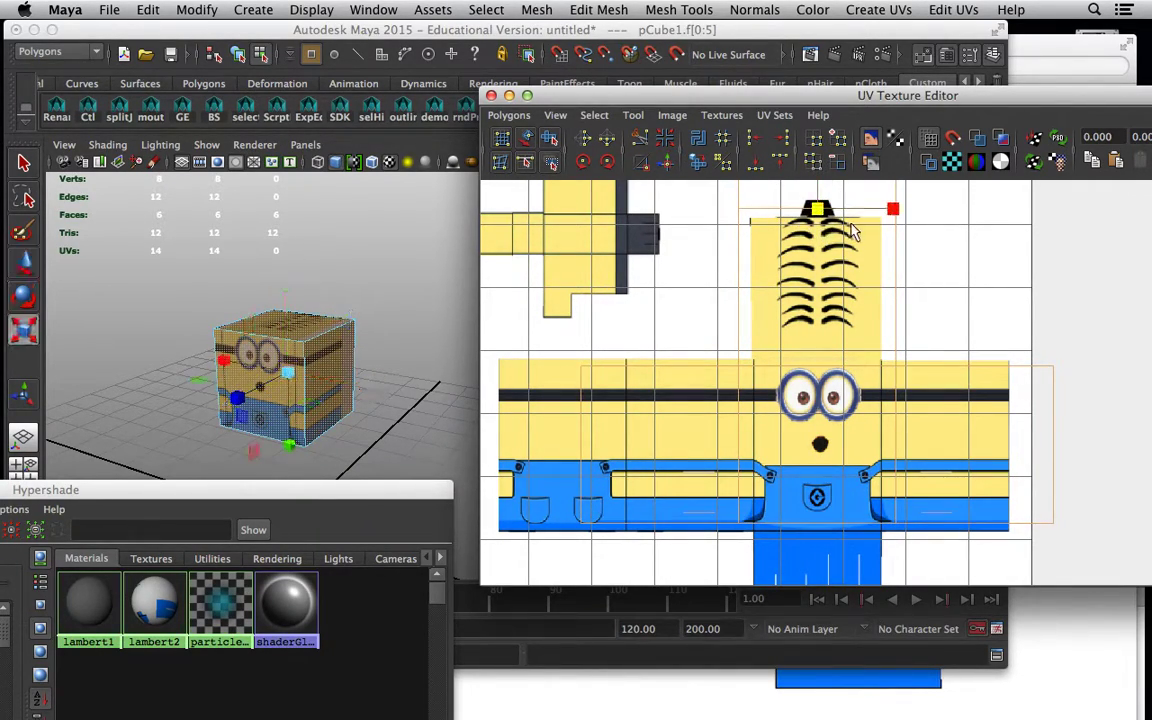
drag(896, 211, 885, 215)
alt+right_drag(902, 301, 713, 273)
drag(848, 198, 851, 192)
key(w)
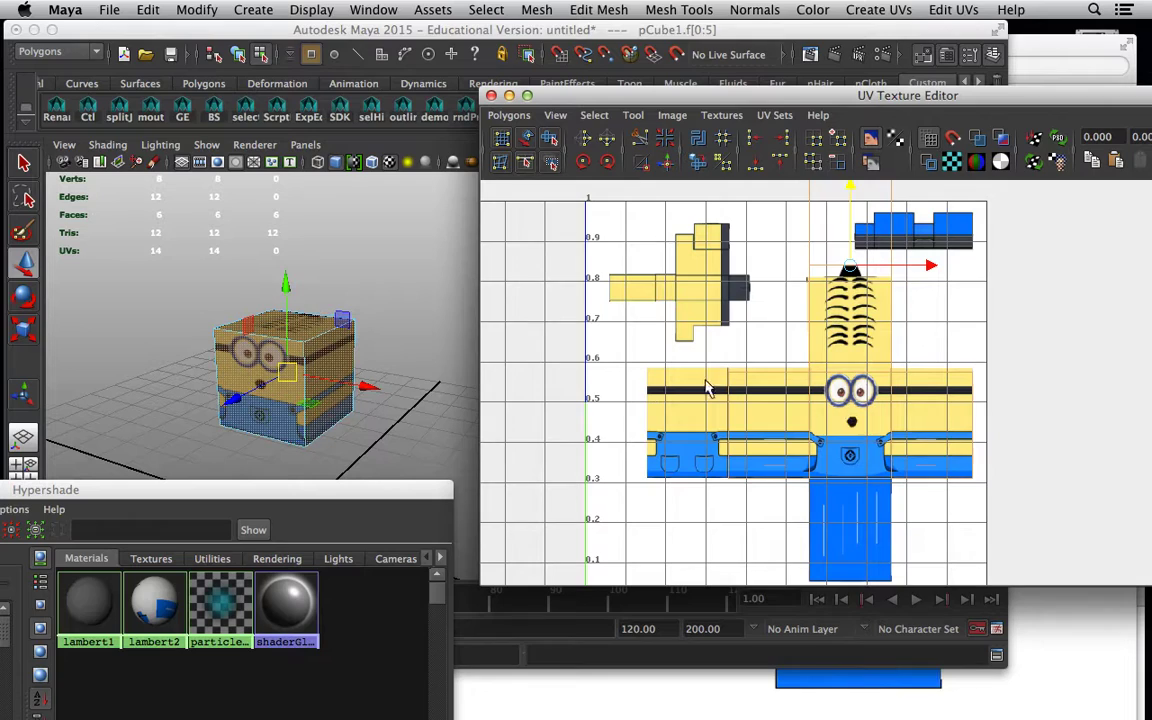
- Leave component selection and examine the minion texture on the cube's front, top and sides
click(240, 390)
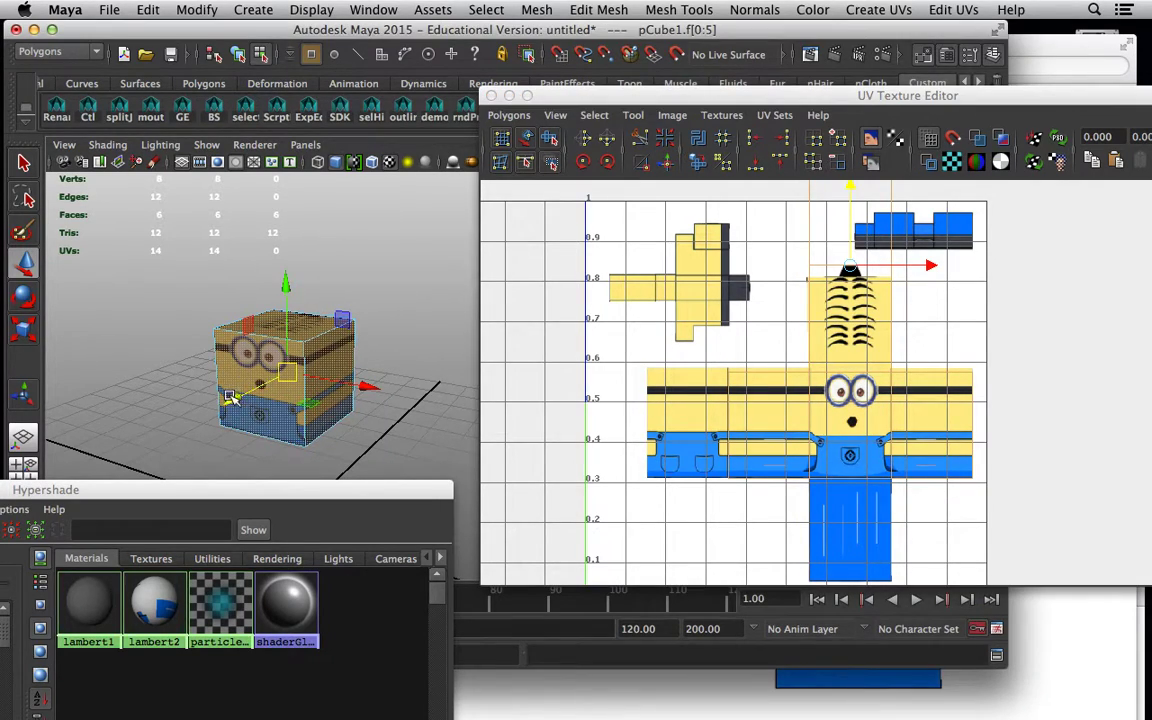
alt+drag(234, 395, 175, 391)
right_drag(275, 306, 357, 301)
alt+drag(357, 301, 278, 356)
alt+right_drag(278, 356, 420, 400)
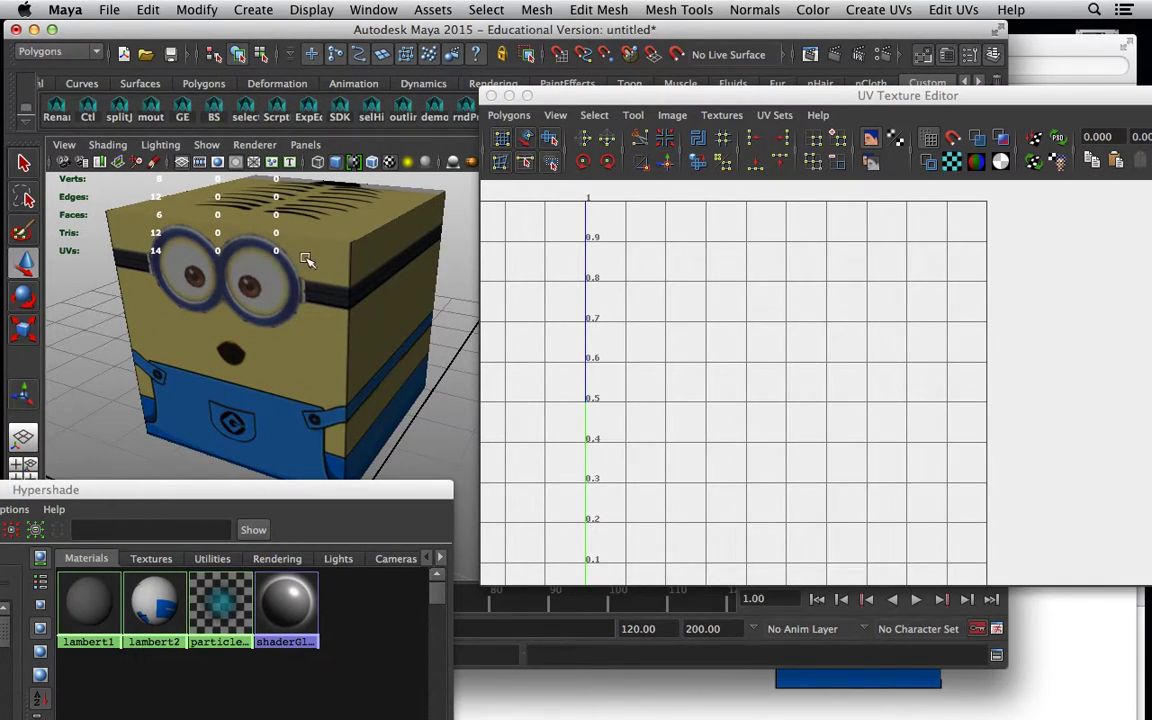
alt+drag(307, 259, 280, 218)
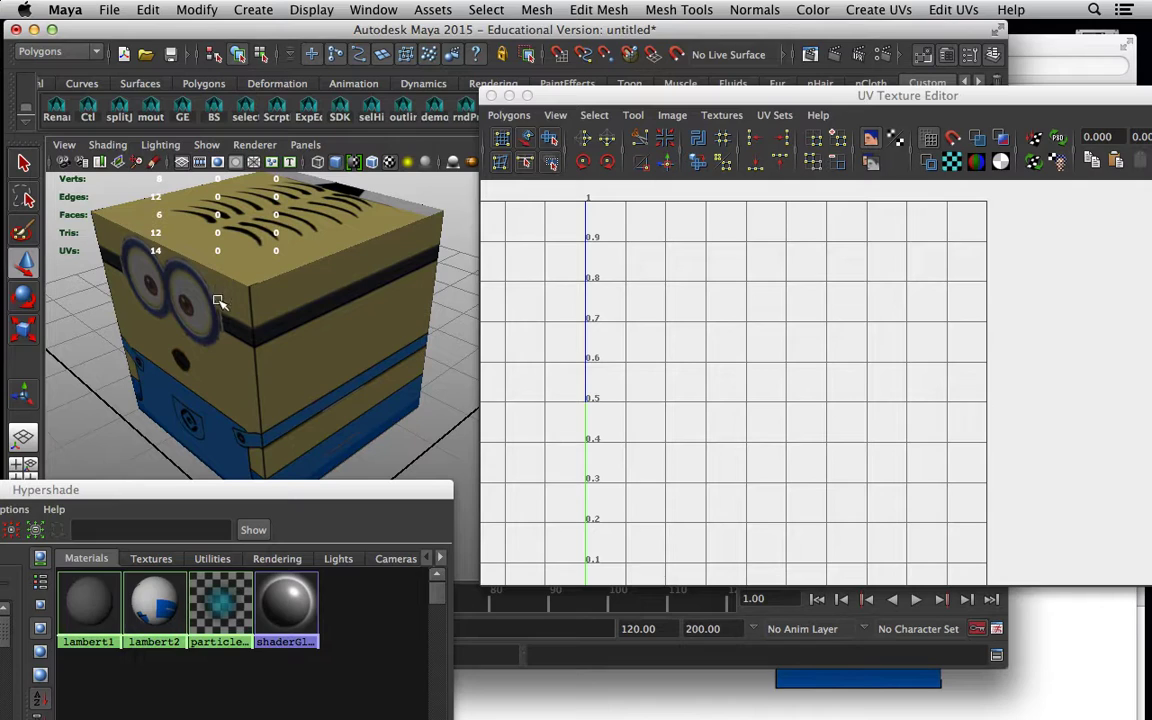
alt+drag(213, 300, 237, 309)
alt+drag(134, 290, 293, 246)
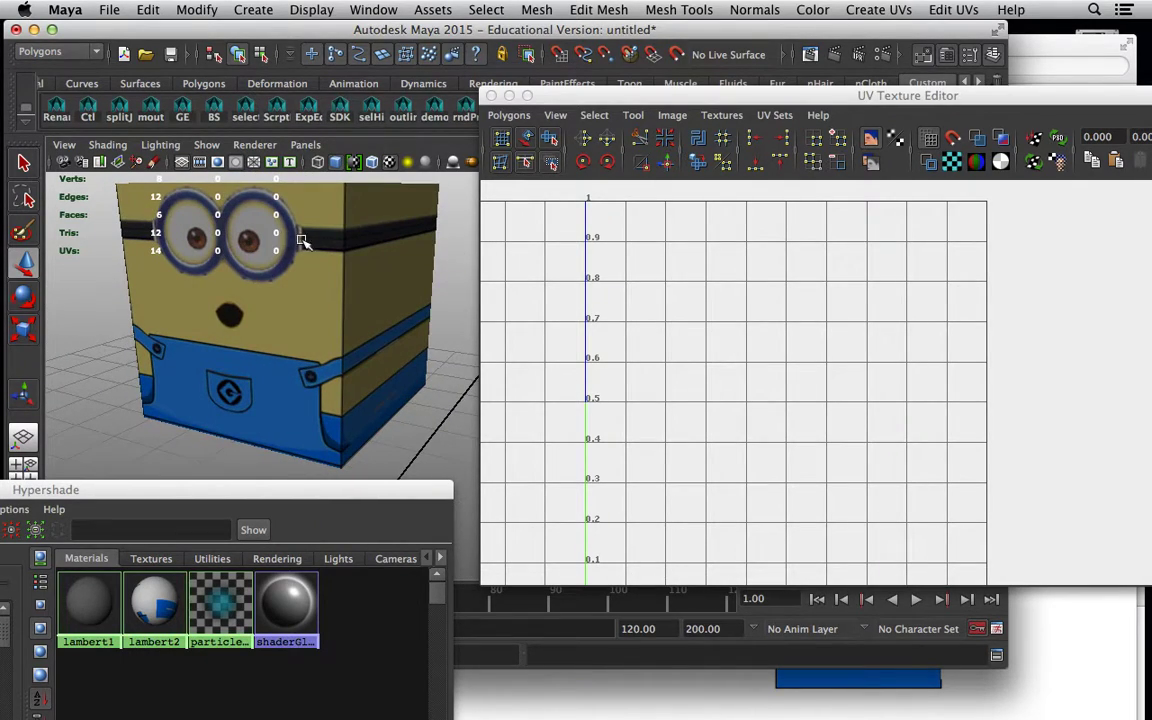
alt+drag(375, 234, 321, 242)
alt+drag(281, 300, 178, 304)
- Select the cube's back face, whose UVs lie above the minion's head in the layout
click(375, 325)
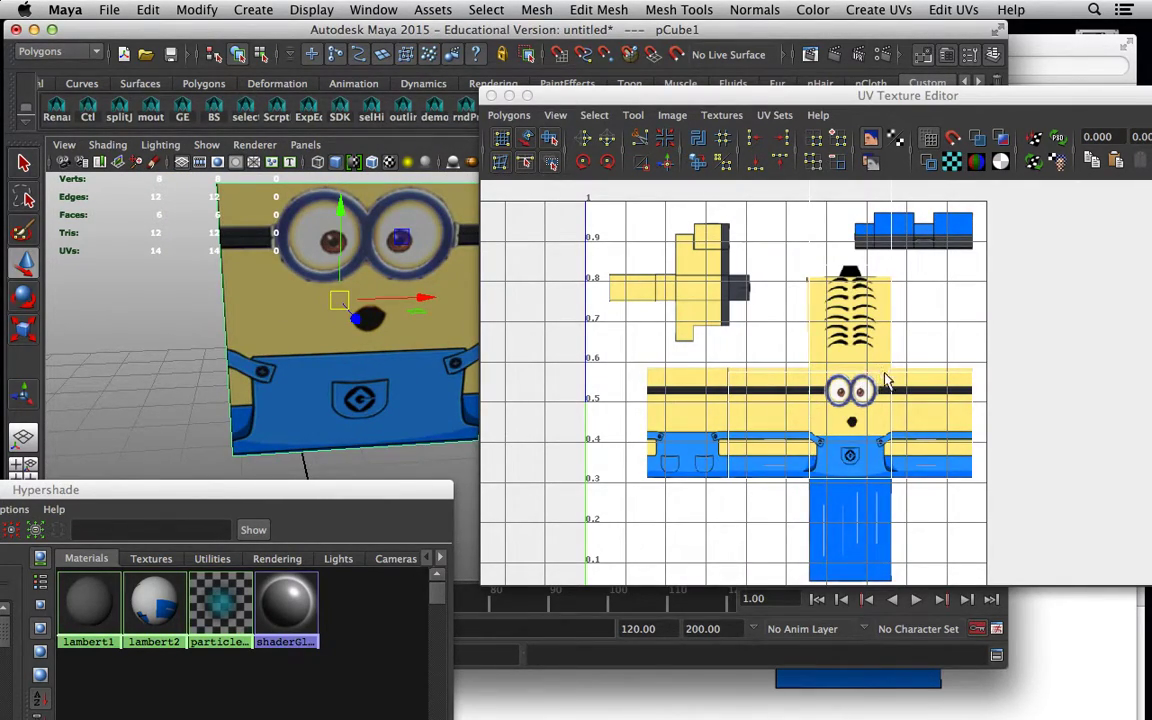
alt+right_drag(761, 361, 683, 338)
alt+drag(337, 288, 228, 308)
alt+drag(350, 275, 234, 257)
right_drag(334, 257, 342, 296)
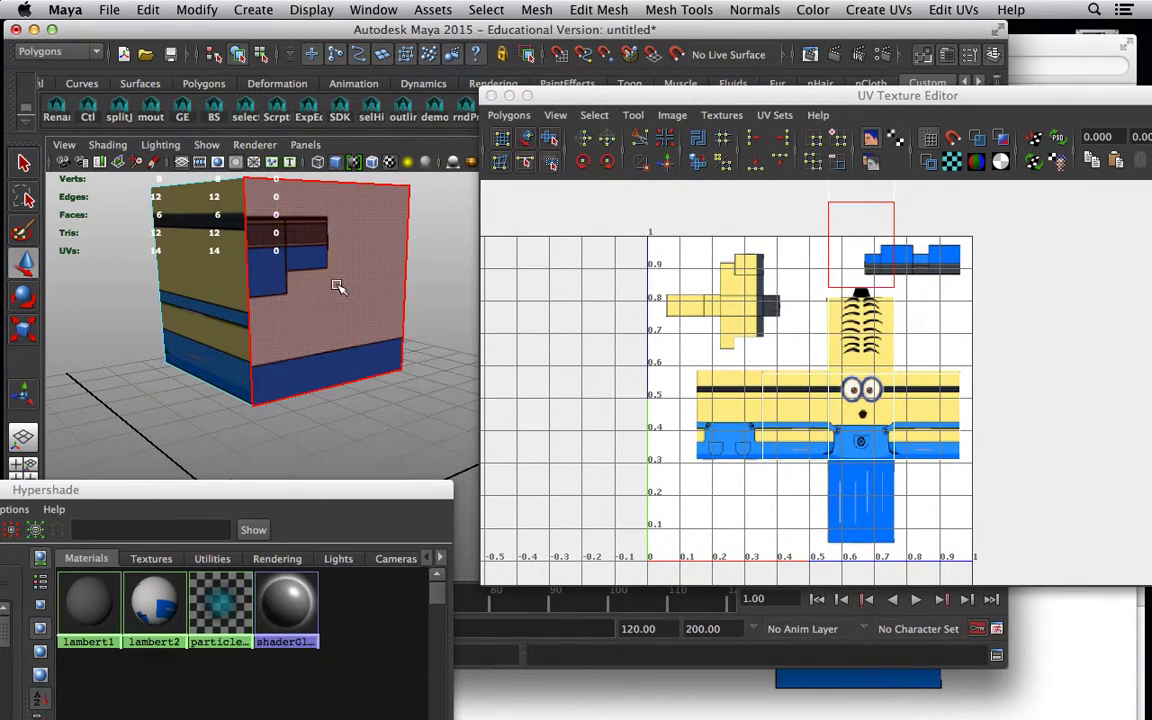
click(334, 283)
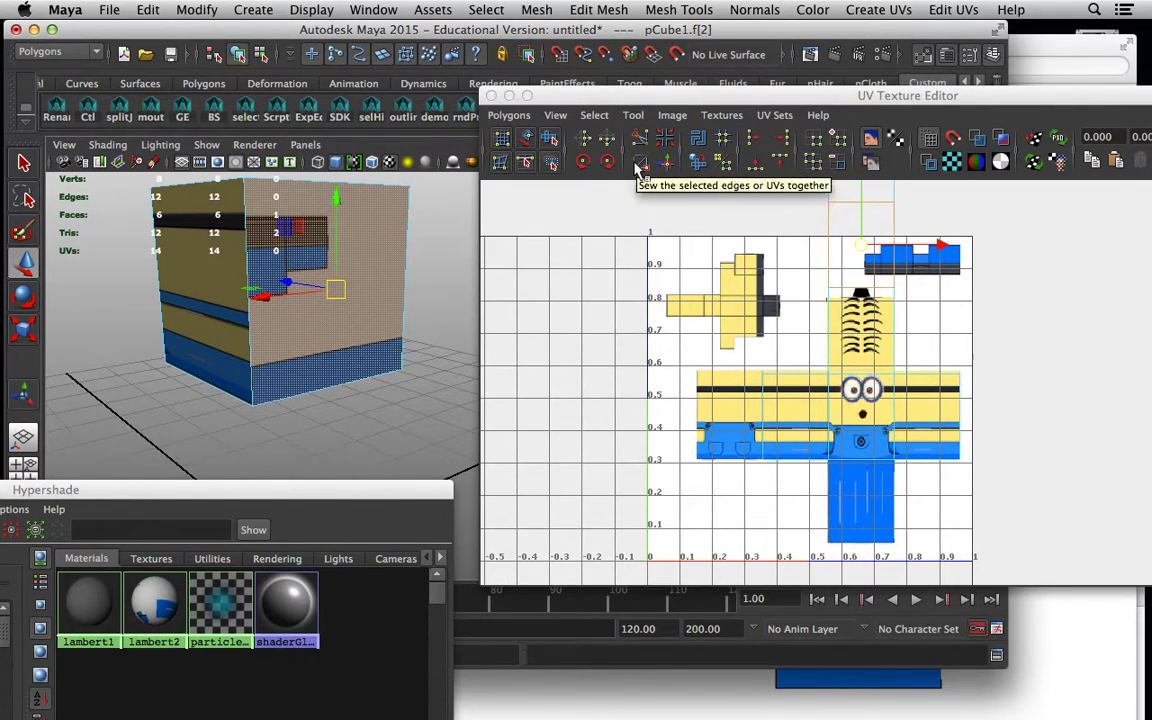
- Review the minion.png template in Preview and the shirt and raglan sweatshirt sewing patterns in Safari, then return to Maya
click(1044, 54)
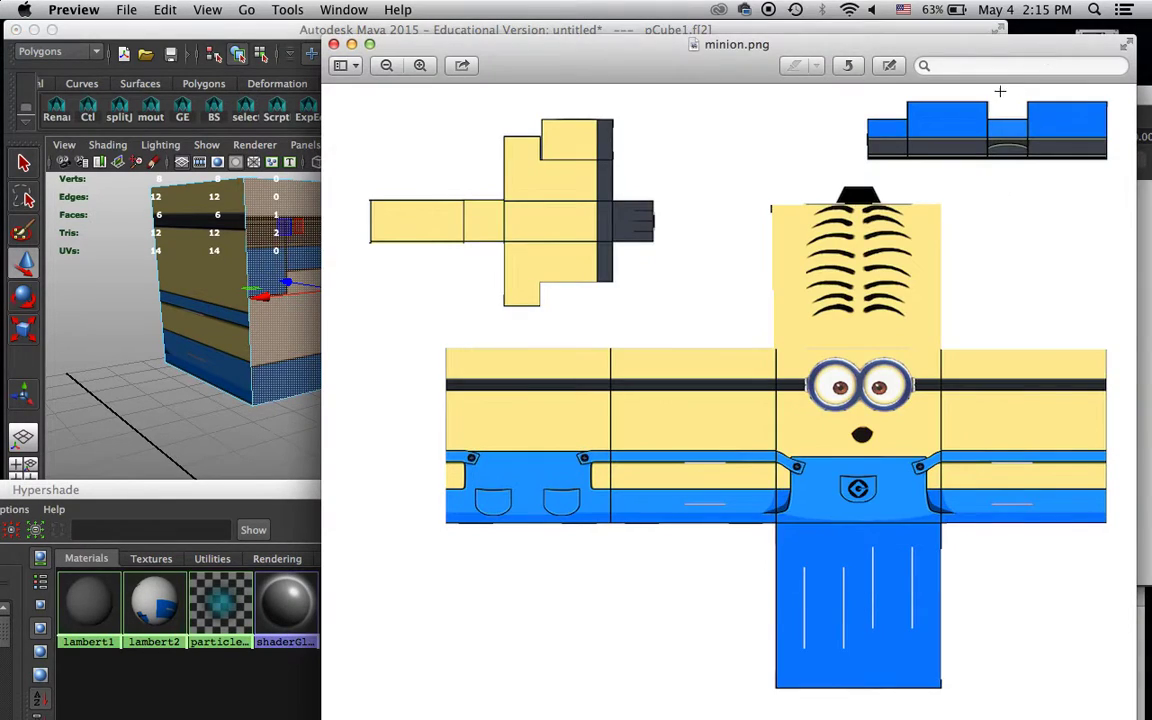
mouse_move(738, 698)
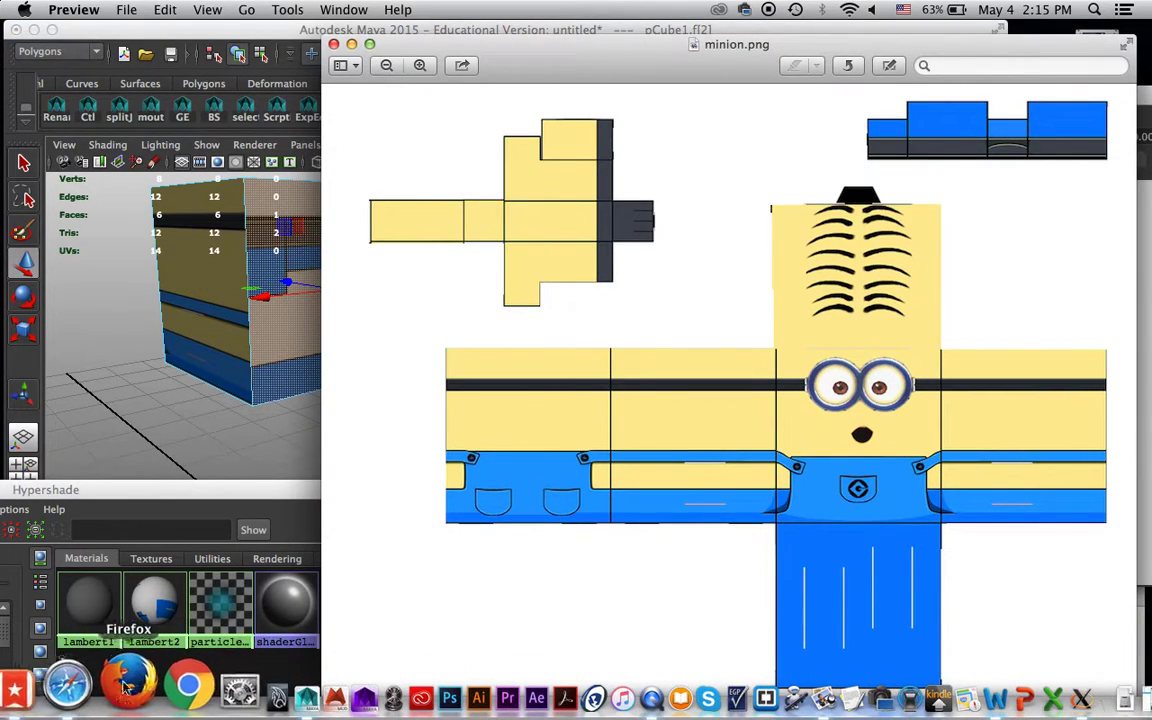
click(92, 684)
click(915, 143)
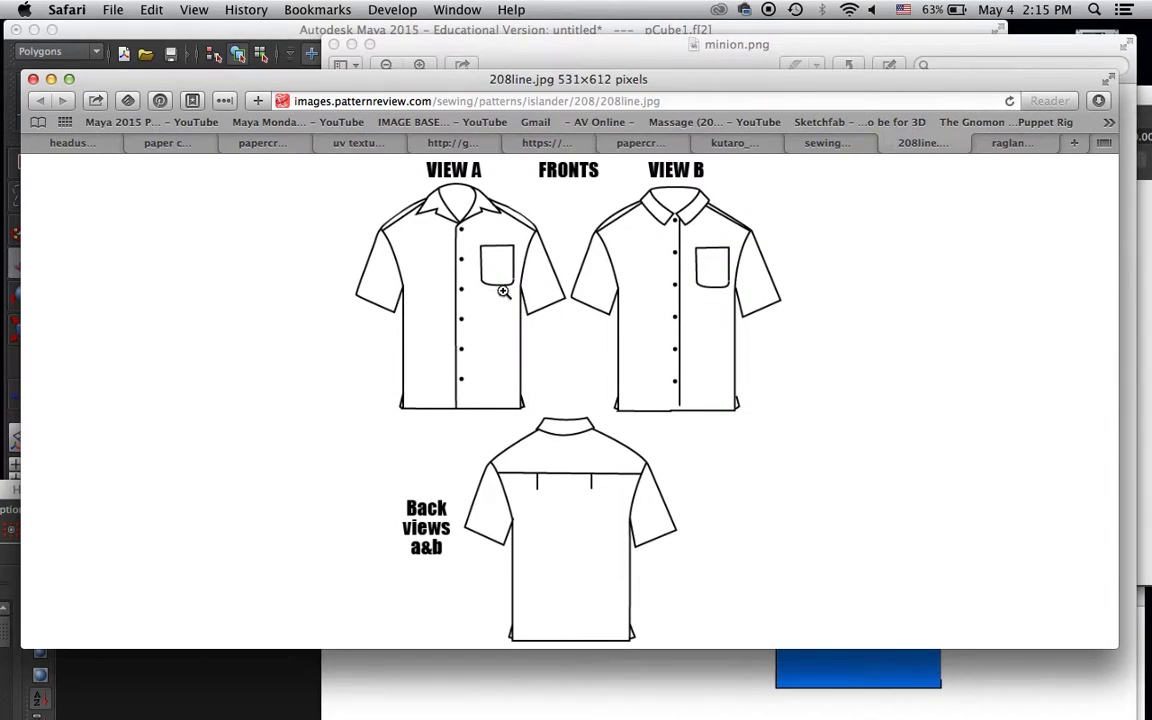
click(1008, 145)
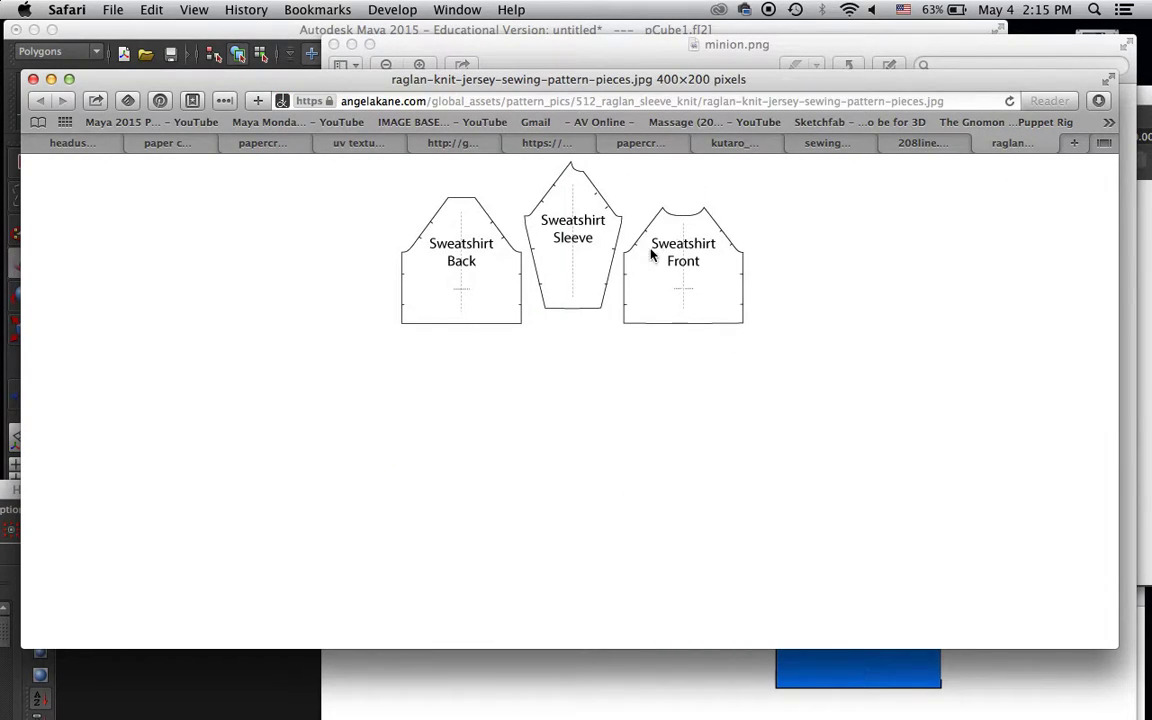
click(289, 32)
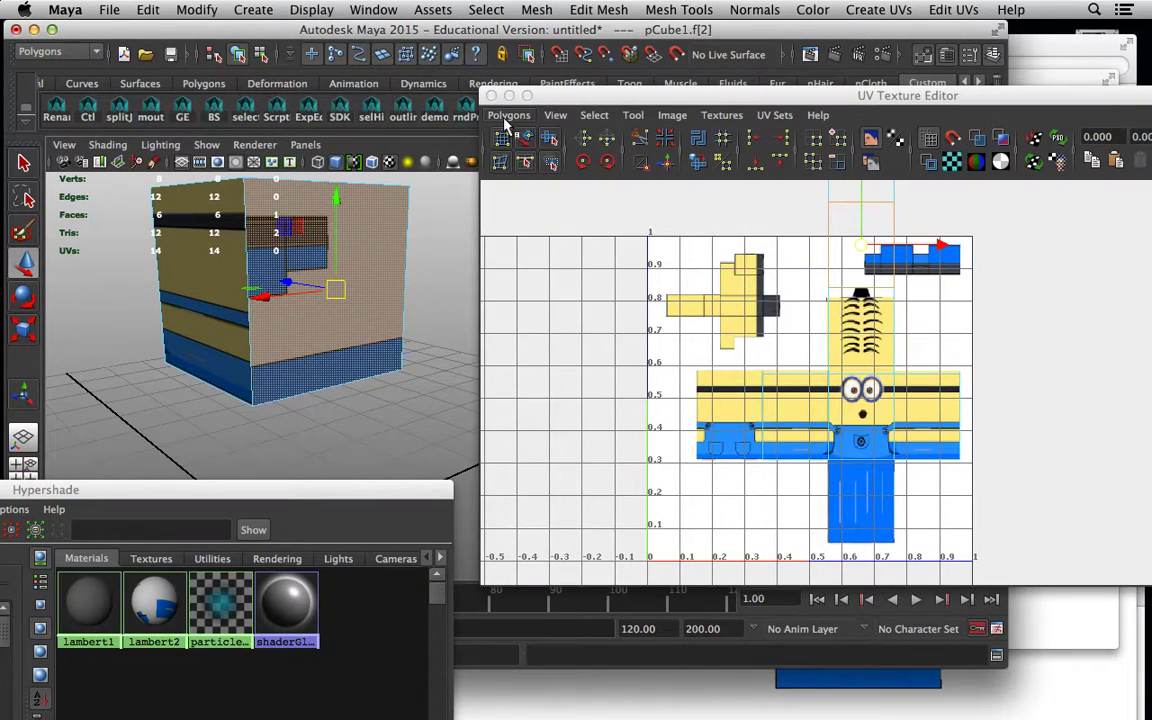
- Select the edges bordering the cube's back face in edge mode and cut their UVs to detach it from the layout
click(495, 115)
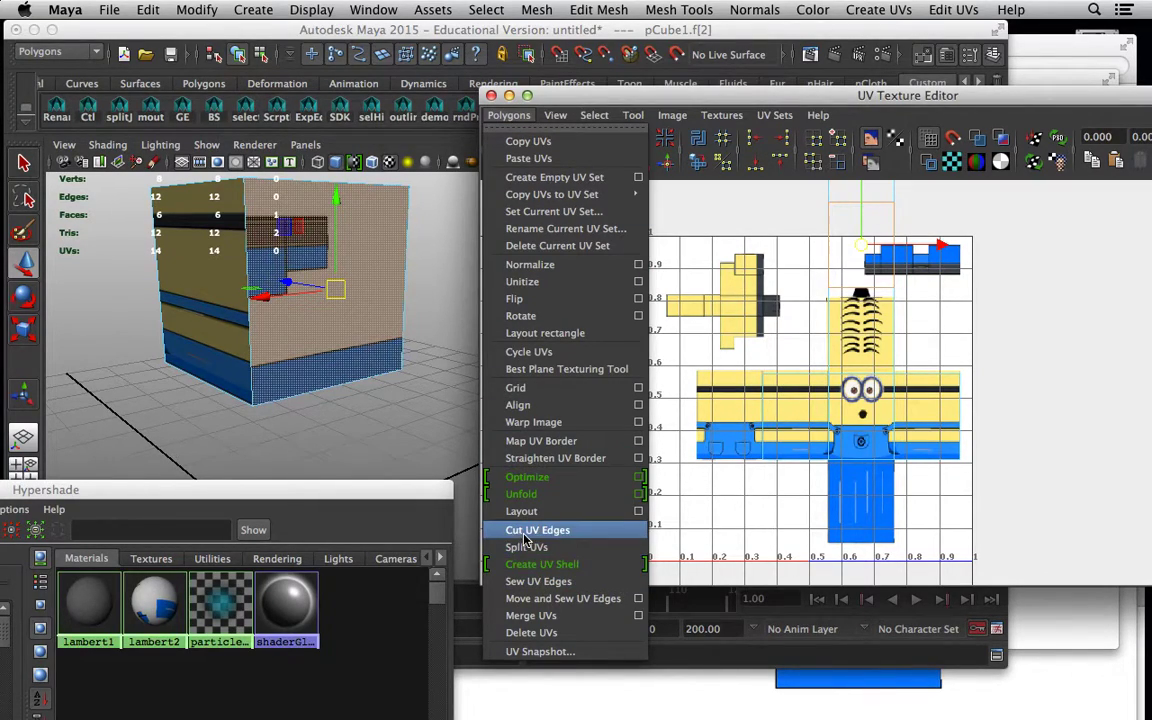
click(859, 276)
right_drag(849, 267, 854, 300)
click(977, 270)
click(927, 266)
drag(855, 228, 830, 237)
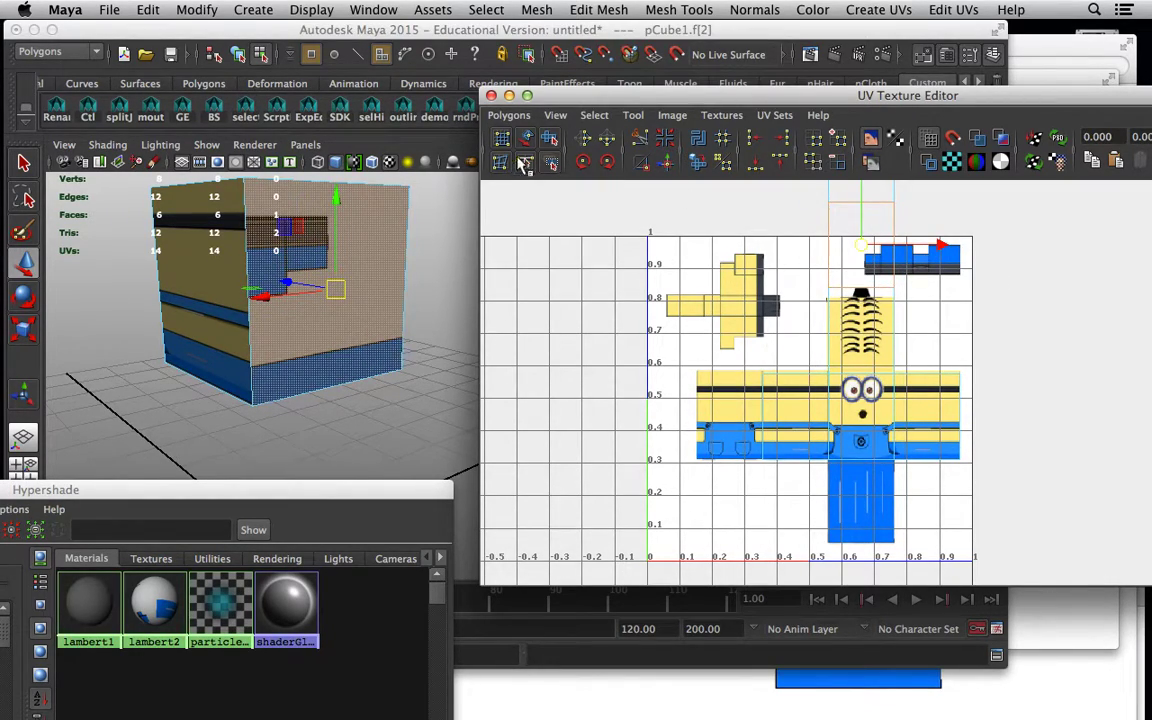
click(509, 115)
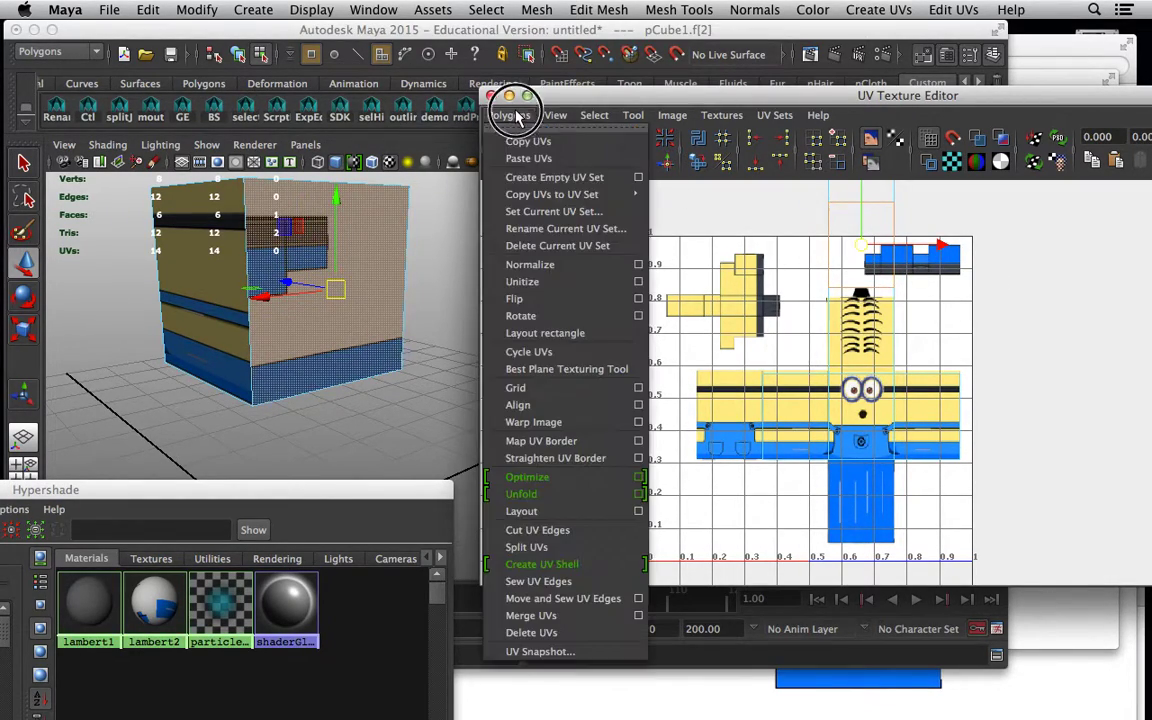
click(548, 535)
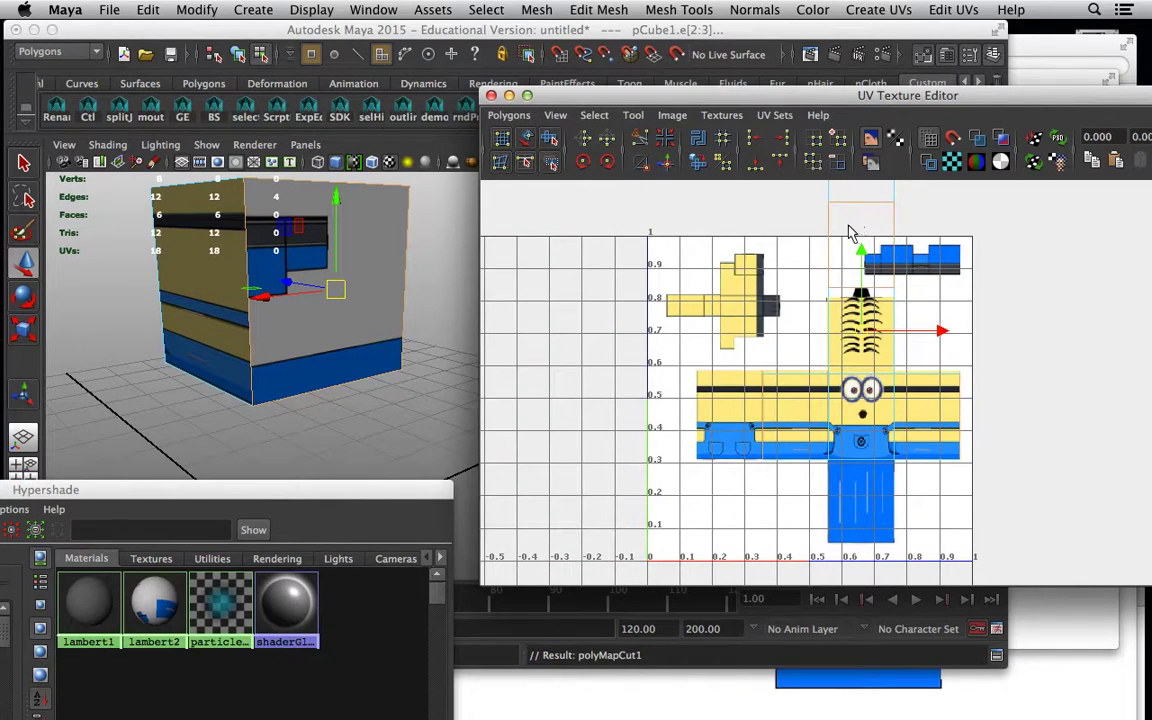
- Select the detached back face in the UV layout and move it onto the overalls with two back pockets
right_drag(851, 244, 779, 213)
click(851, 264)
drag(867, 252, 719, 422)
scroll(719, 425, up, 8)
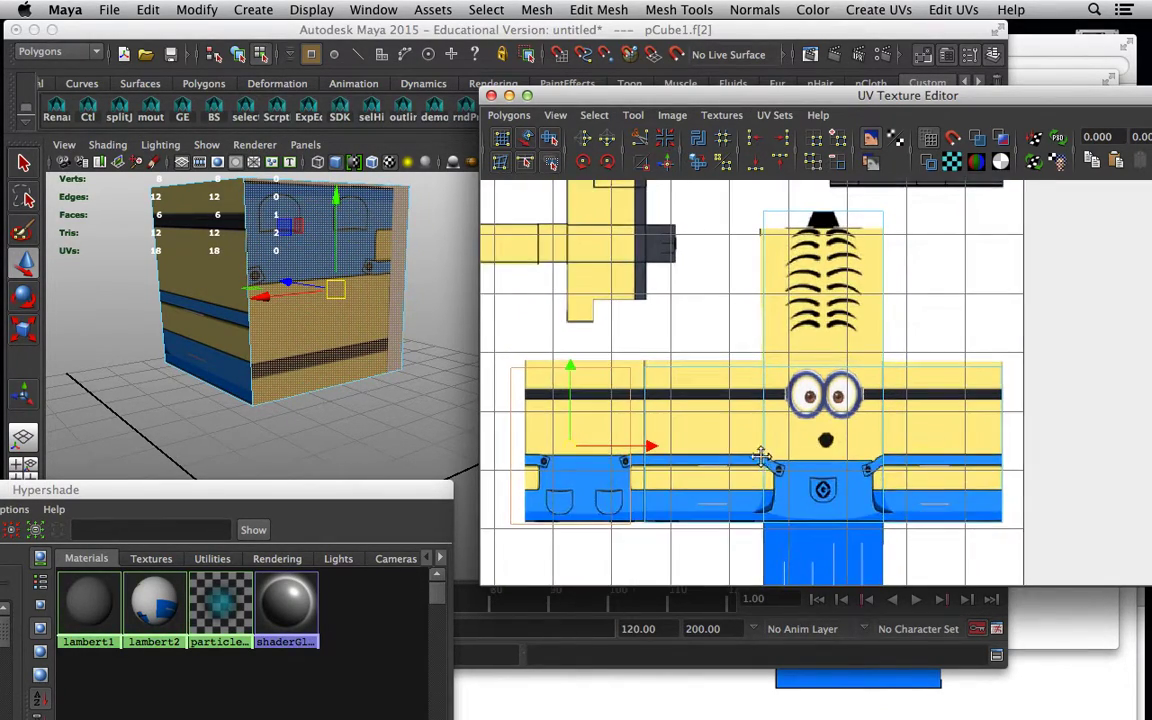
mouse_move(697, 393)
mouse_down()
mouse_move(700, 375)
mouse_move(708, 390)
mouse_up()
- Flip the back face's UVs vertically in local coordinates and nudge them slightly away from the adjoining side face
alt+drag(357, 353, 247, 319)
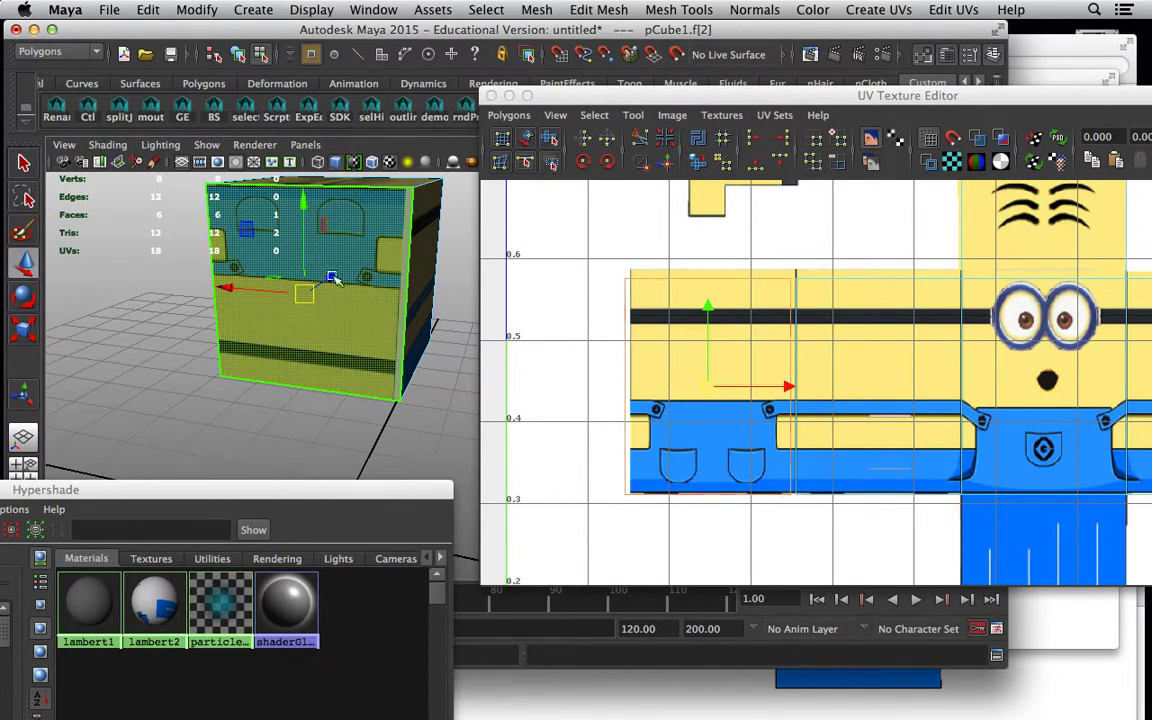
click(413, 281)
alt+drag(350, 268, 468, 272)
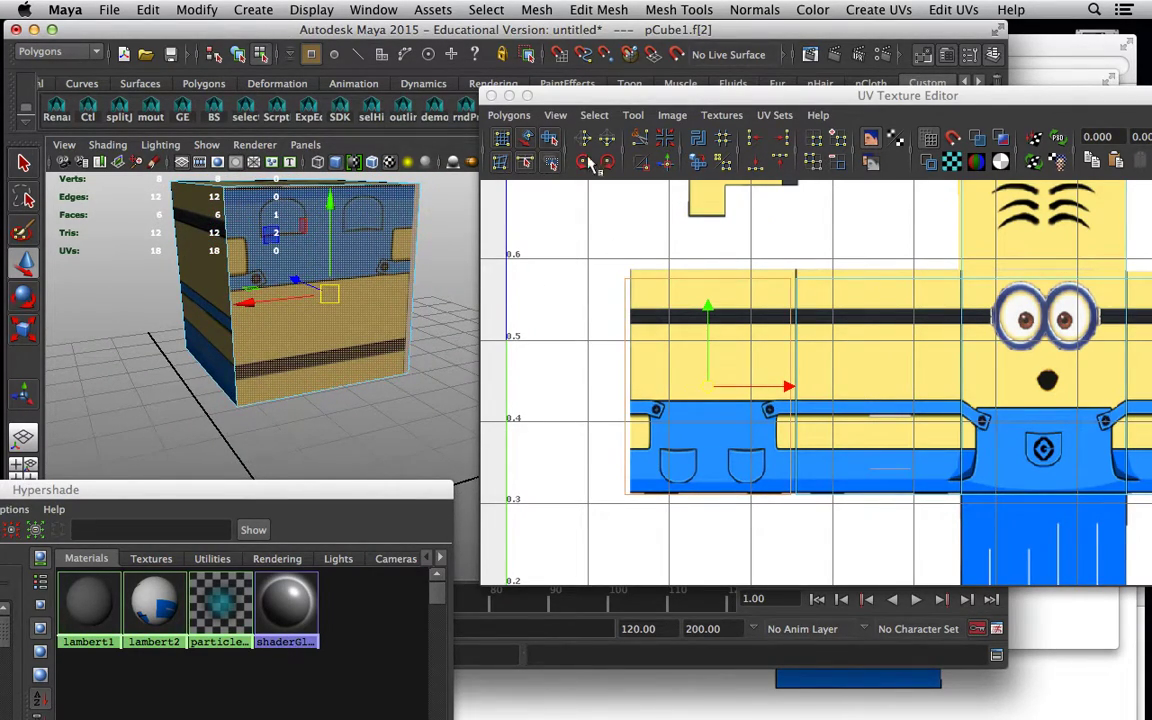
click(508, 116)
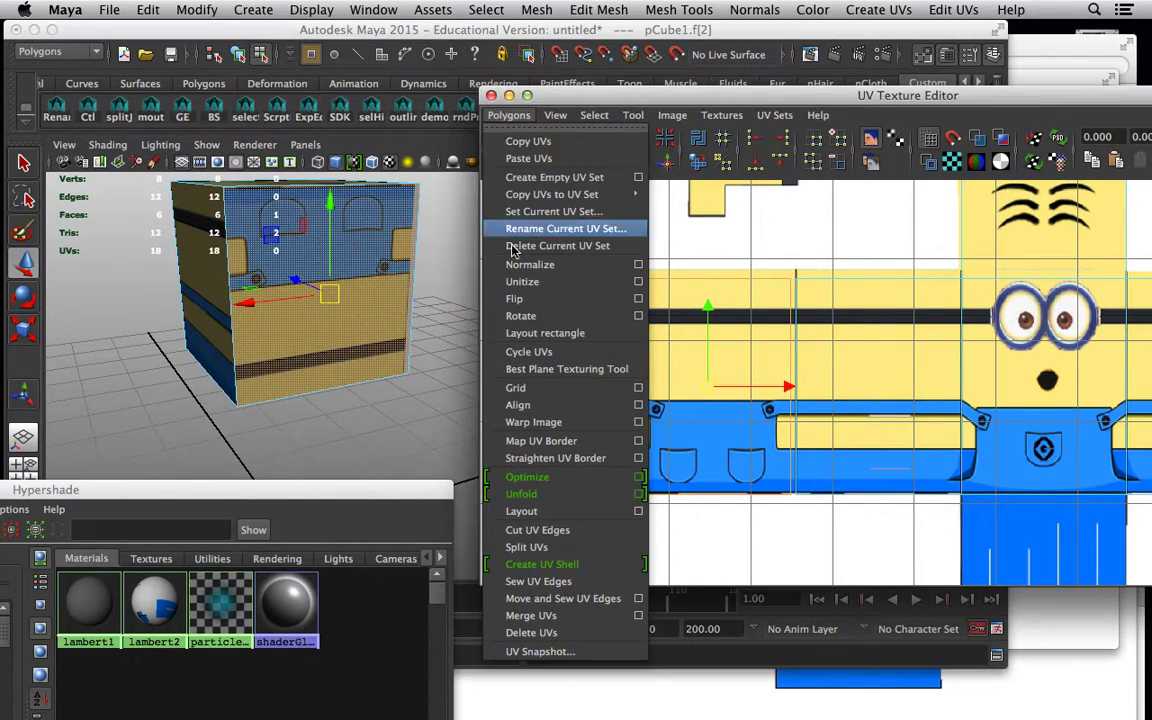
click(639, 300)
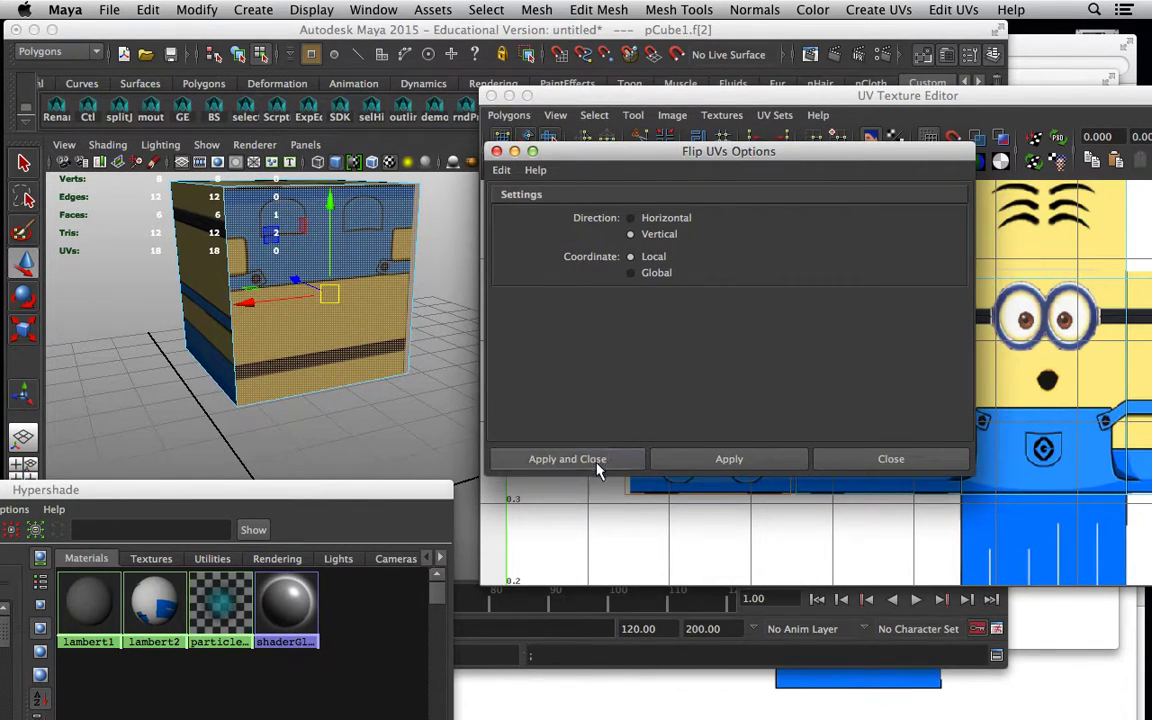
click(597, 462)
mouse_move(375, 302)
alt+mouse_down()
mouse_move(154, 298)
mouse_move(316, 303)
mouse_move(373, 285)
alt+mouse_up()
click(722, 396)
drag(712, 392, 702, 386)
- Compare the back face's side edges with the neighbouring face, then flip the back face's UVs horizontally in local coordinates
right_drag(668, 290, 668, 245)
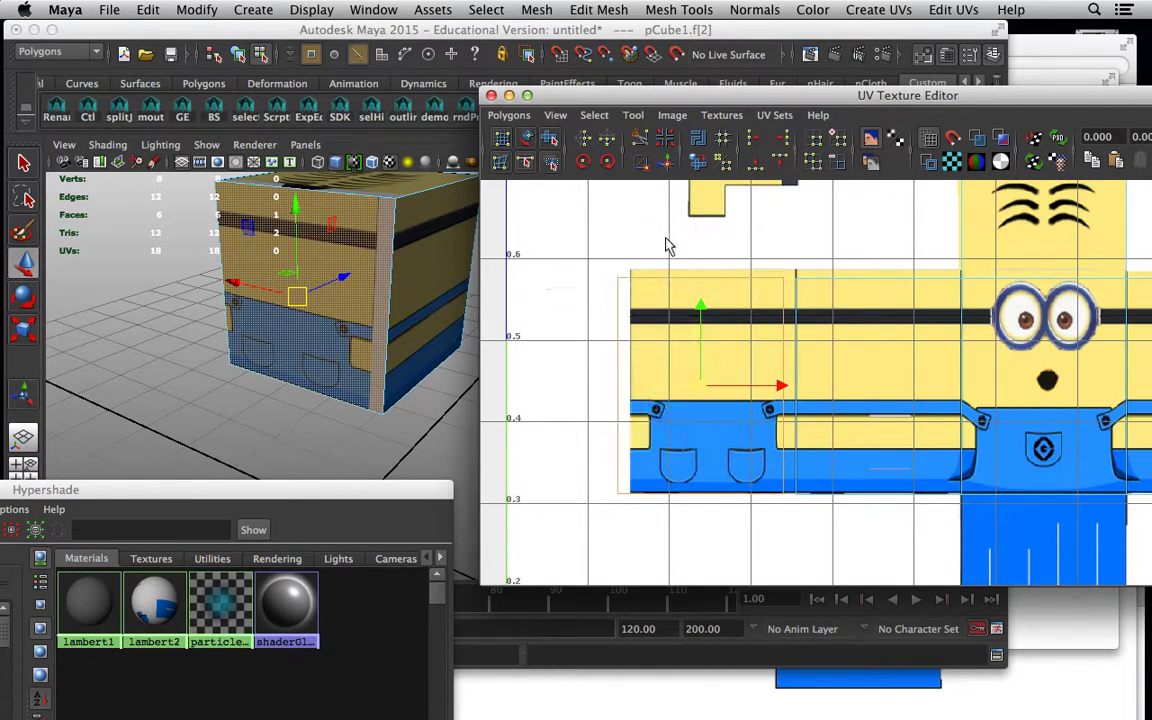
click(783, 313)
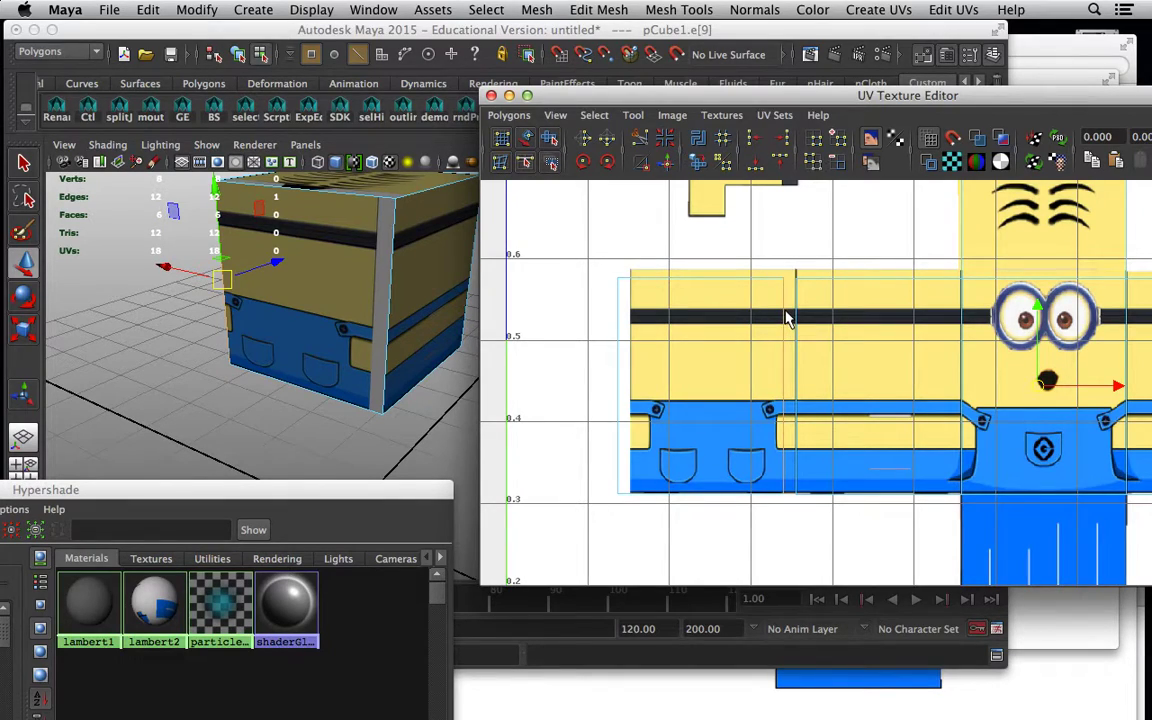
click(631, 320)
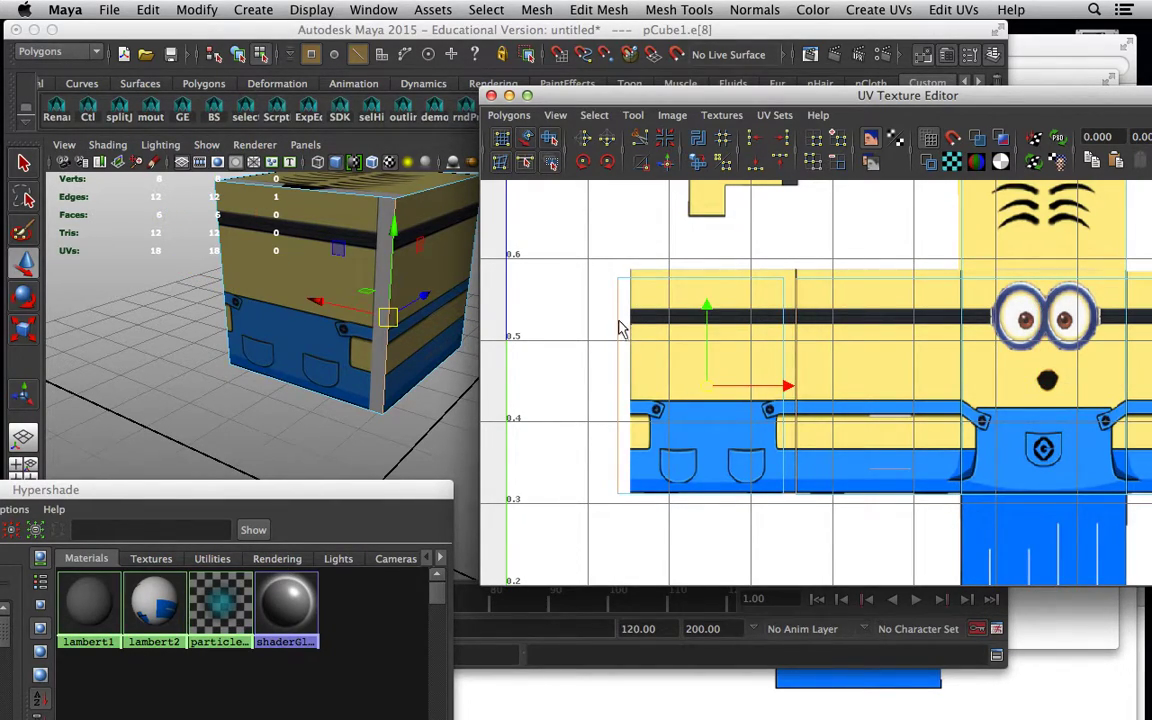
right_drag(675, 311, 639, 287)
drag(632, 260, 636, 294)
click(494, 118)
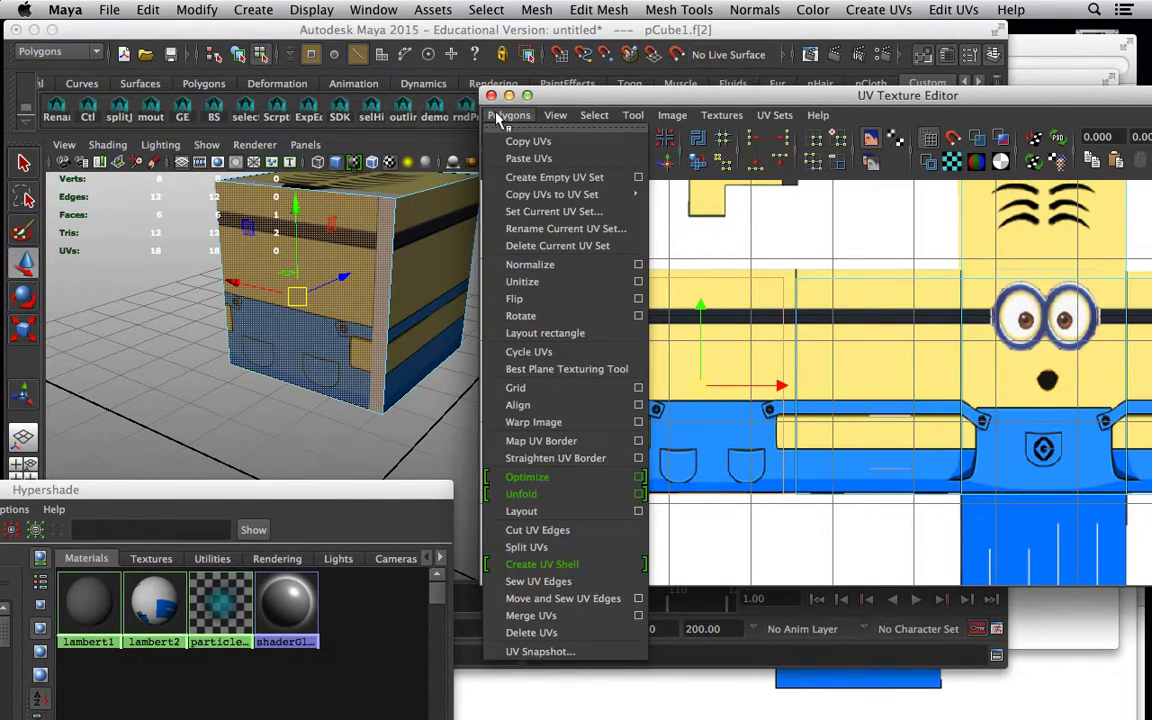
click(596, 298)
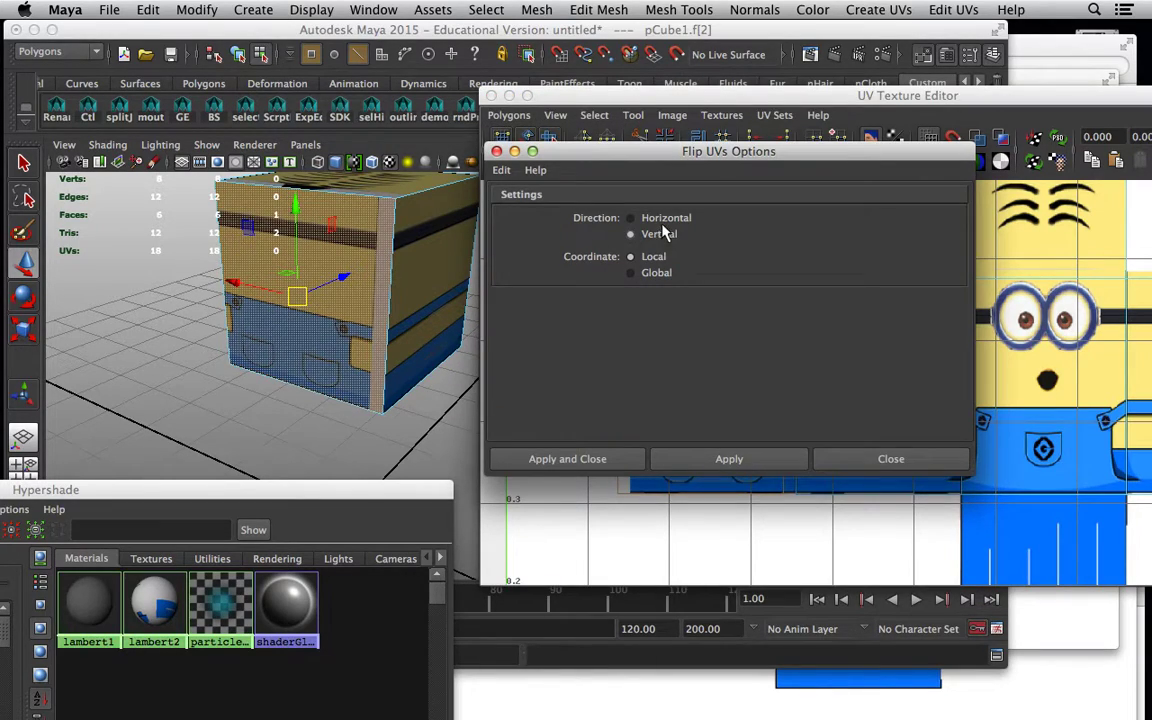
click(614, 451)
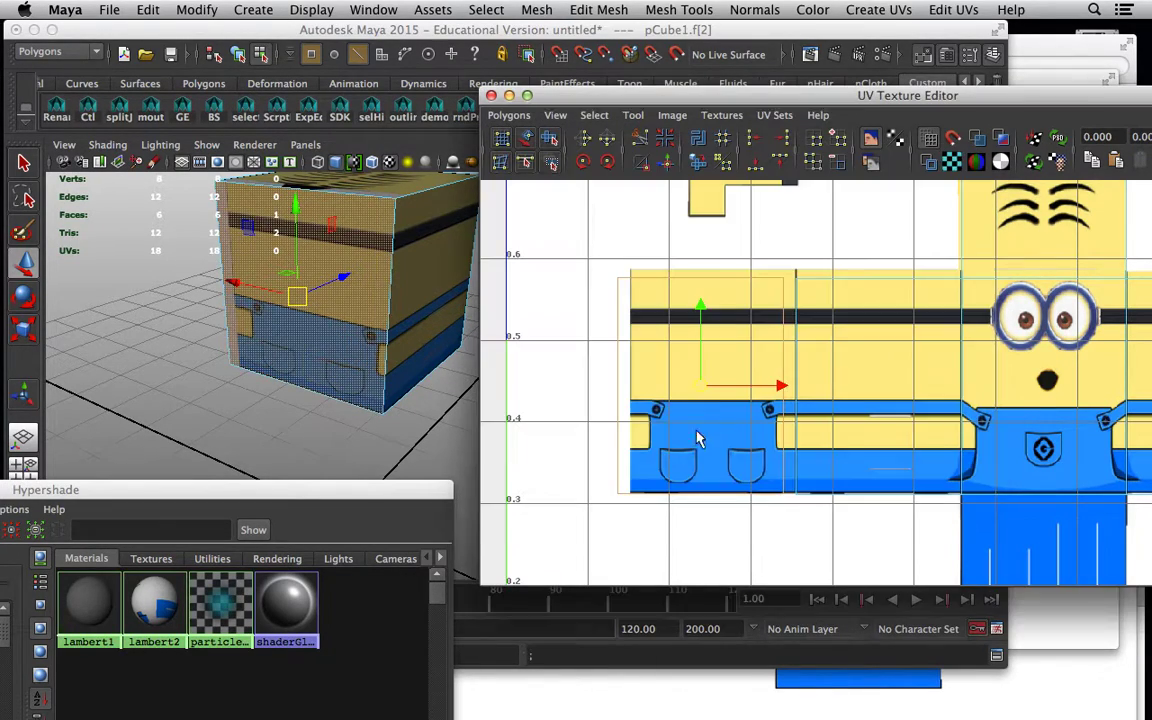
- Move and sew the back face's UV edge to the adjoining side face and inspect the seam on the cube
right_drag(644, 311, 607, 291)
click(784, 295)
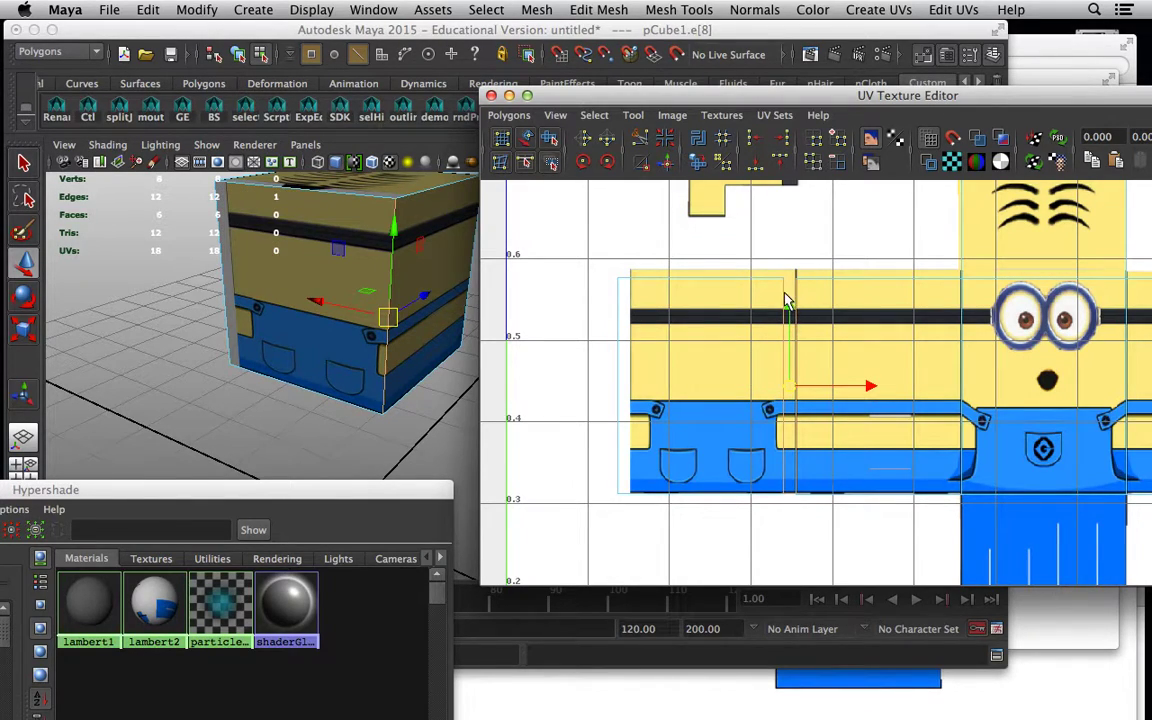
click(515, 116)
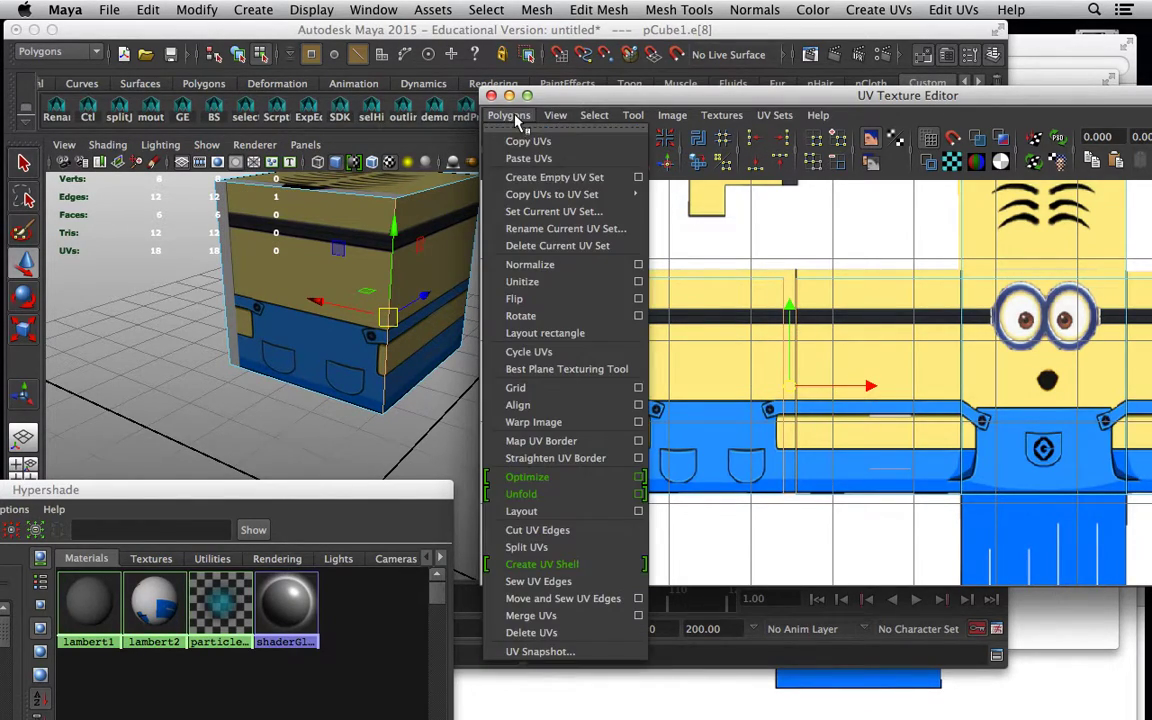
click(580, 599)
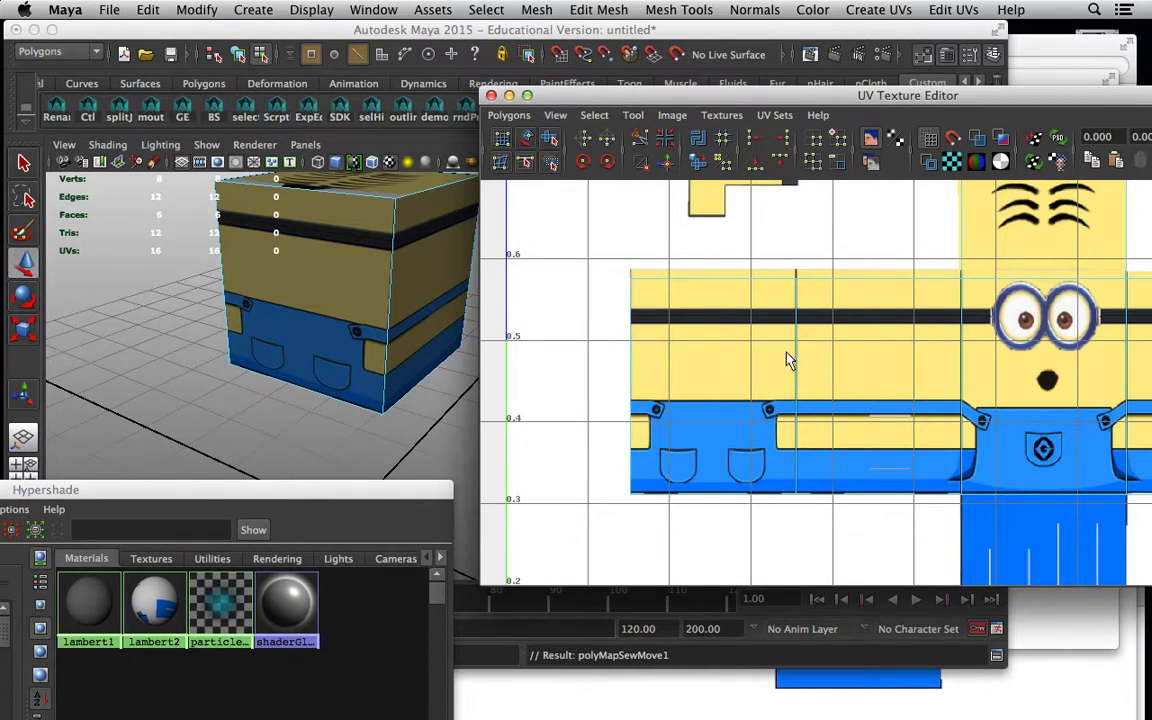
alt+drag(318, 274, 532, 262)
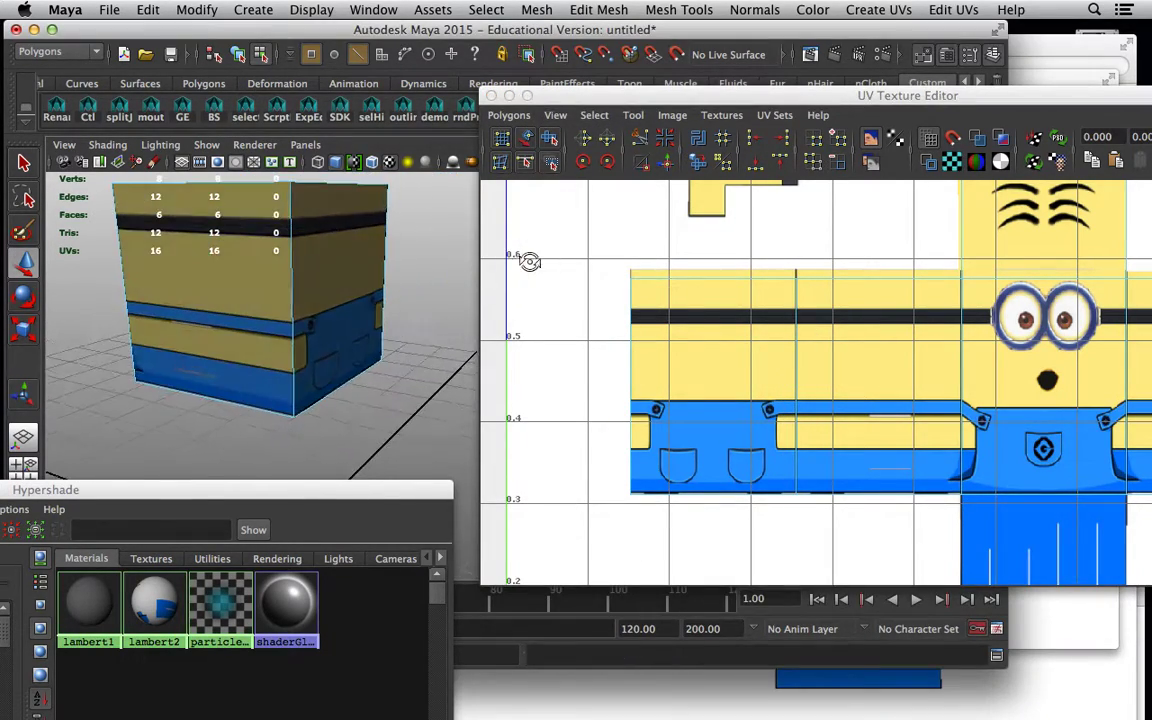
alt+drag(376, 236, 349, 235)
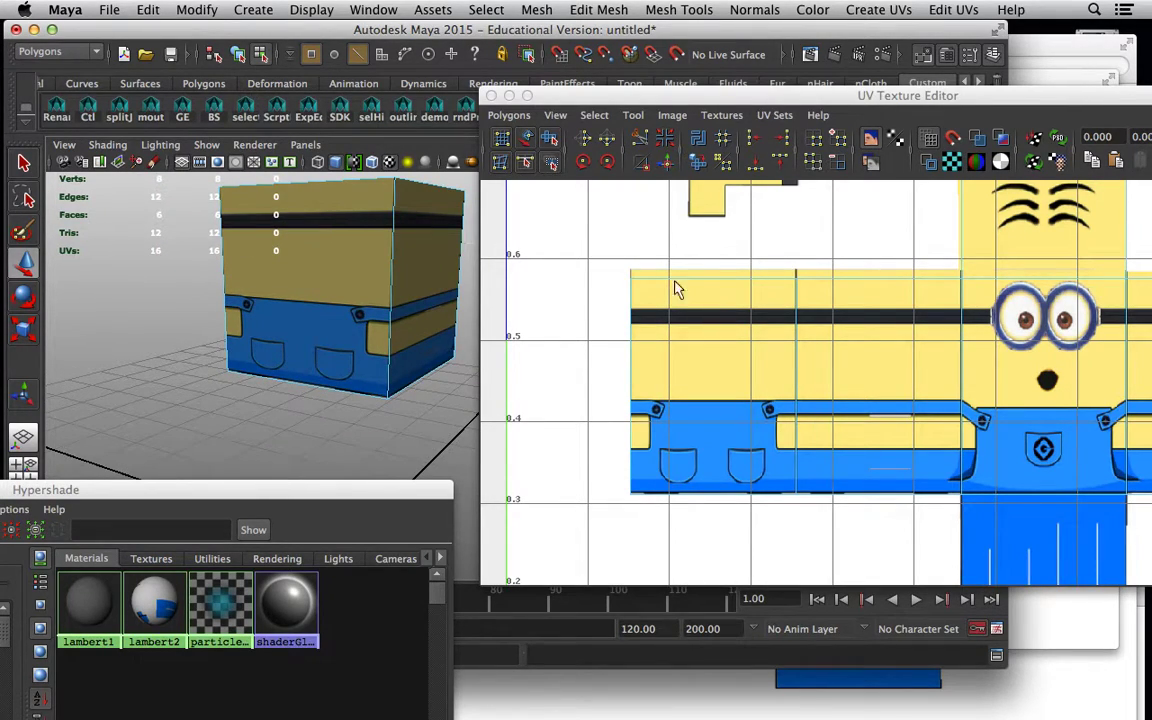
- Select the upper row of UVs across the four body faces and raise it to the texture's upper border
scroll(865, 377, down, 2)
alt+middle_drag(792, 350, 568, 366)
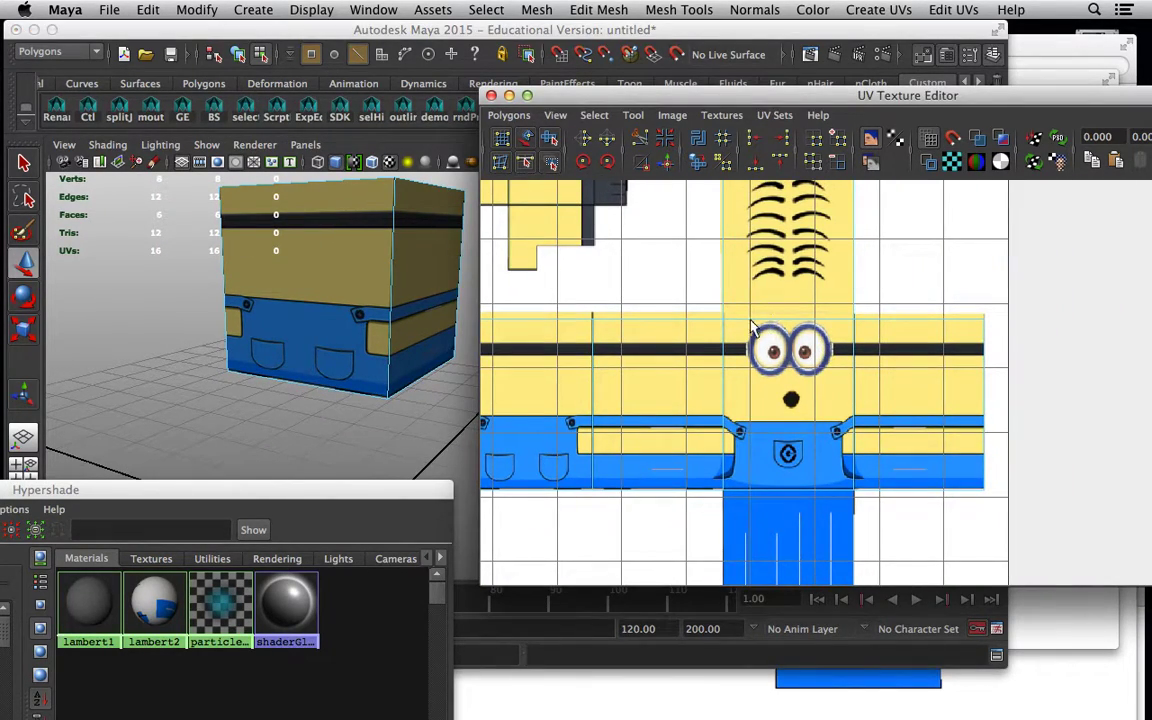
alt+middle_drag(757, 325, 882, 325)
right_drag(837, 371, 613, 320)
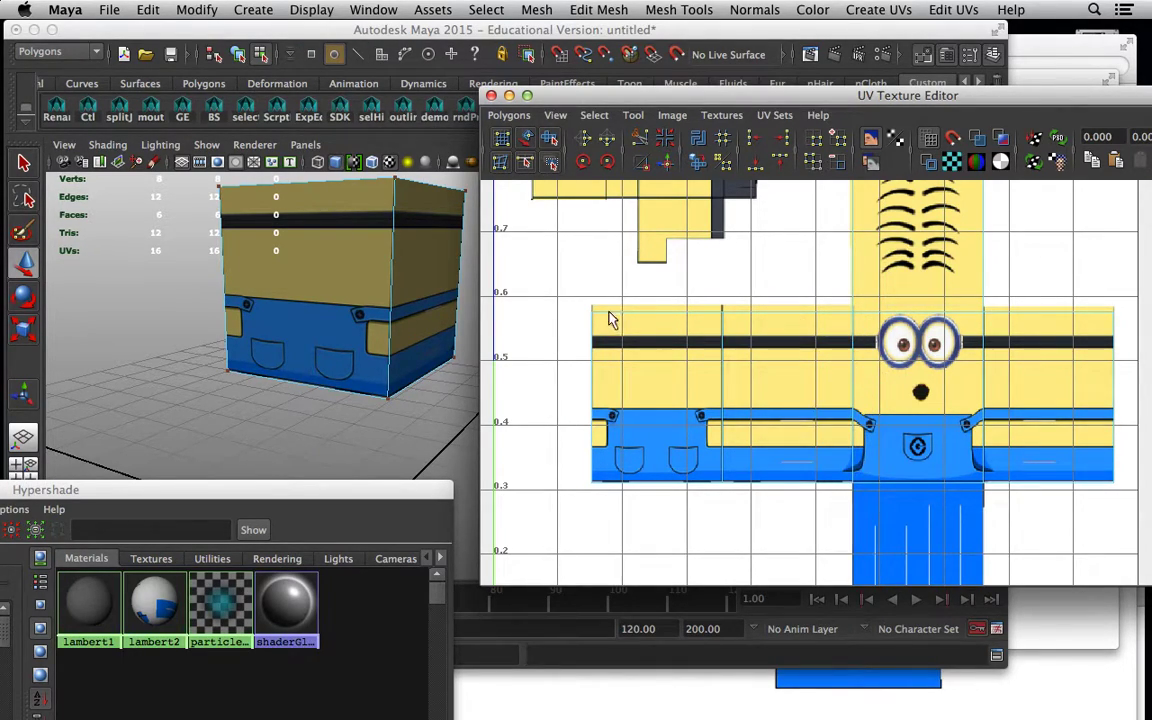
drag(578, 293, 1035, 325)
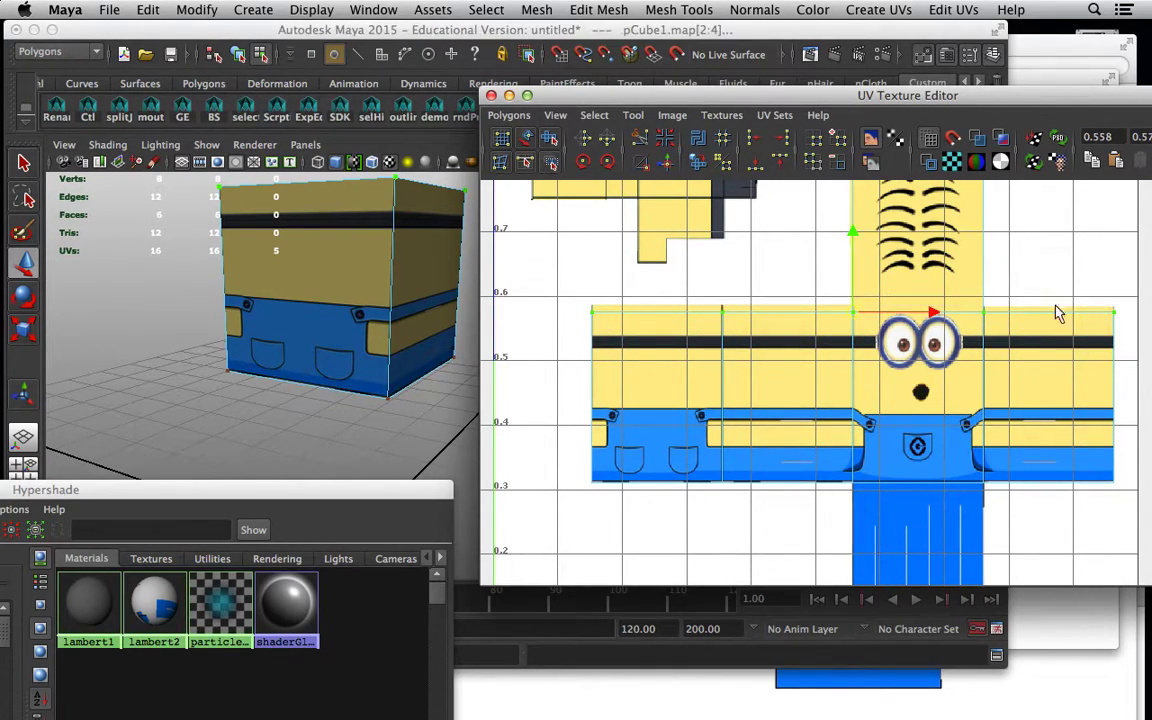
alt+drag(388, 287, 272, 237)
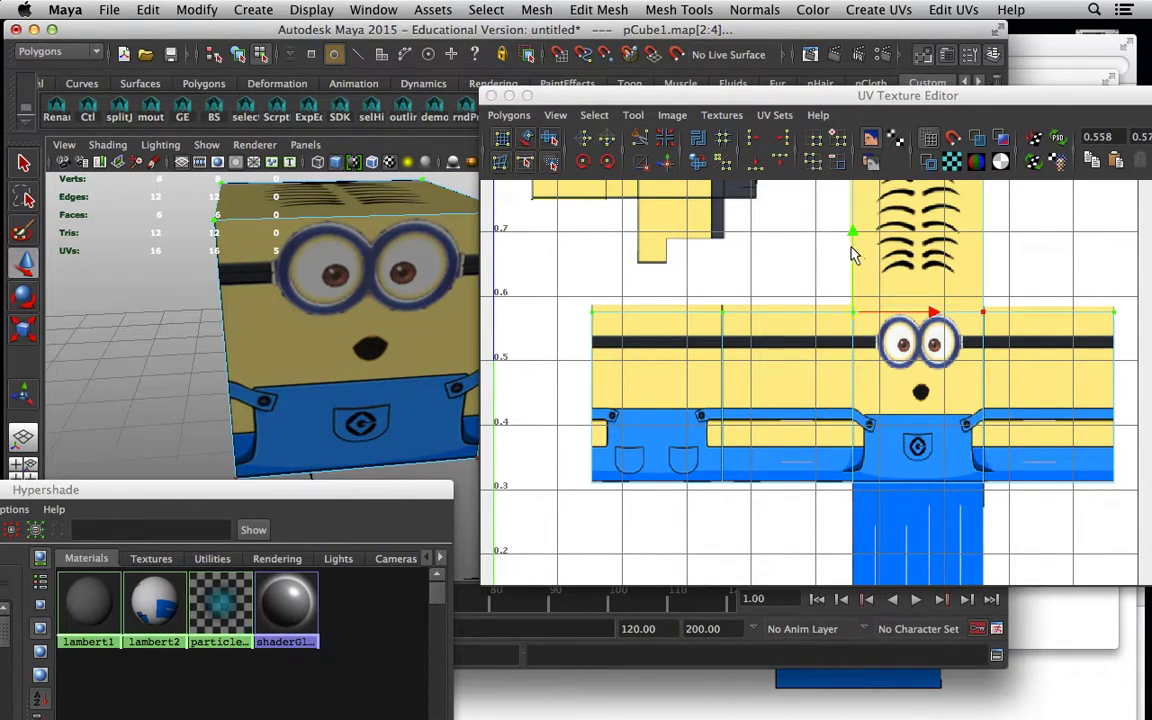
drag(852, 238, 852, 233)
- Lower the two far UVs of the cube's top face to the edge of the yellow hair area
alt+middle_drag(880, 288, 843, 400)
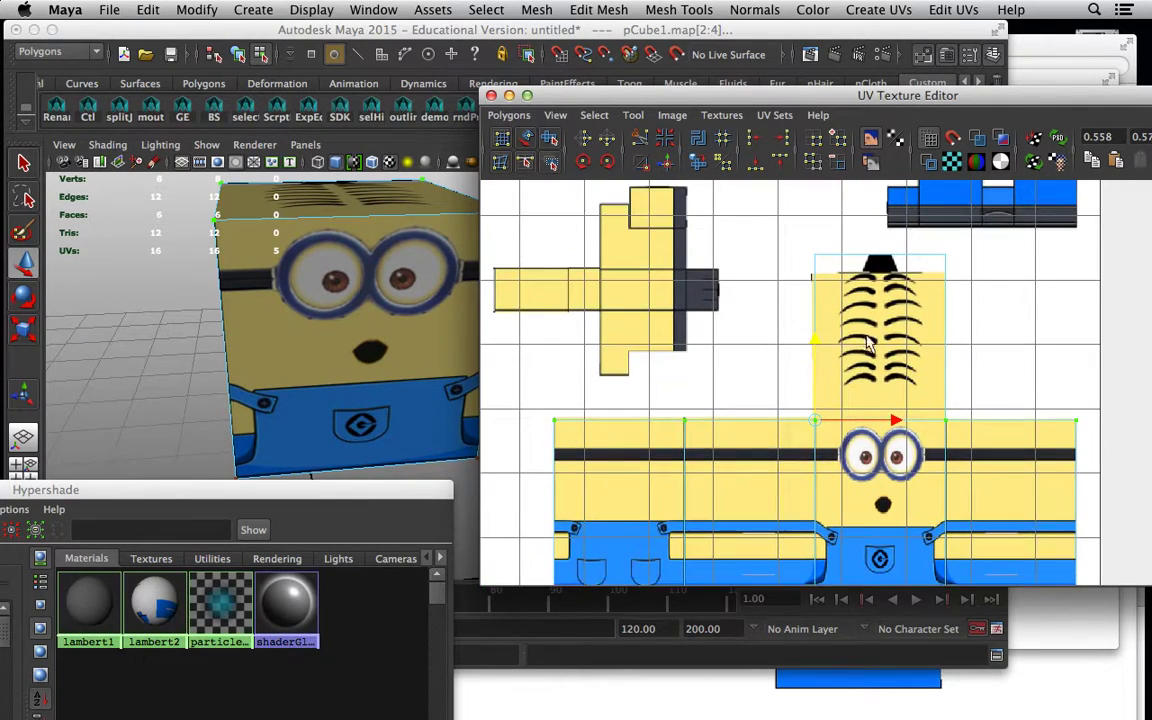
alt+middle_drag(867, 337, 865, 349)
drag(796, 250, 1003, 304)
alt+drag(373, 242, 336, 317)
drag(880, 192, 873, 205)
alt+drag(423, 275, 568, 233)
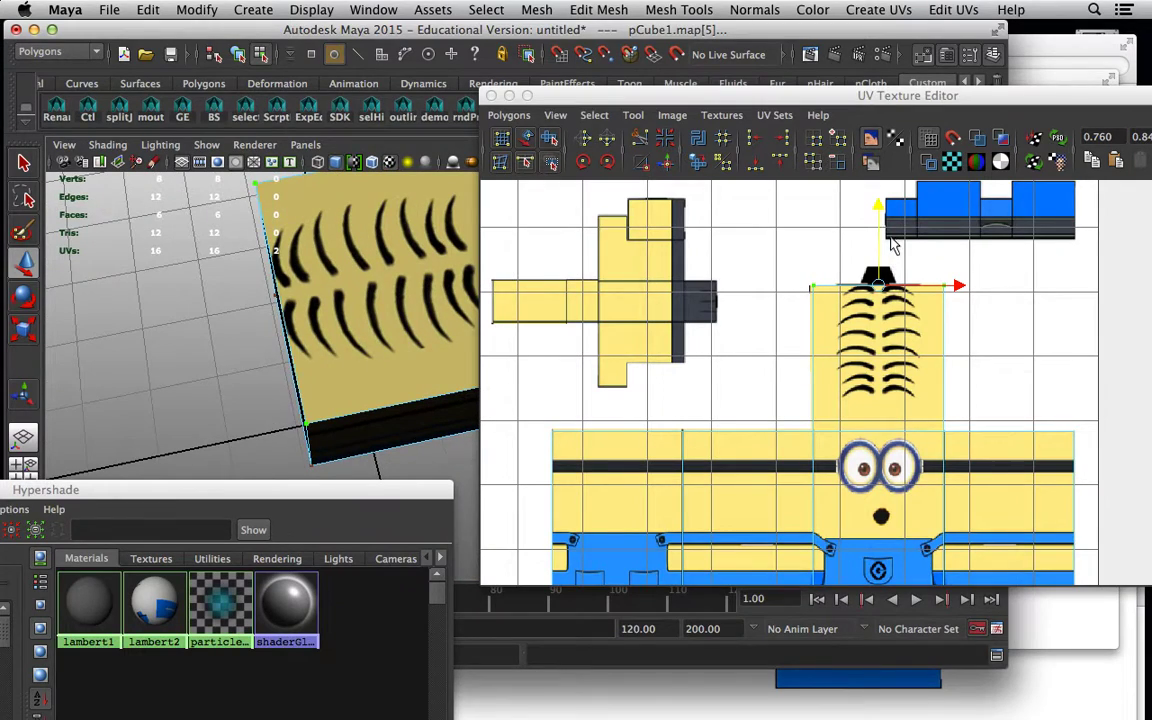
click(878, 210)
alt+drag(247, 347, 355, 312)
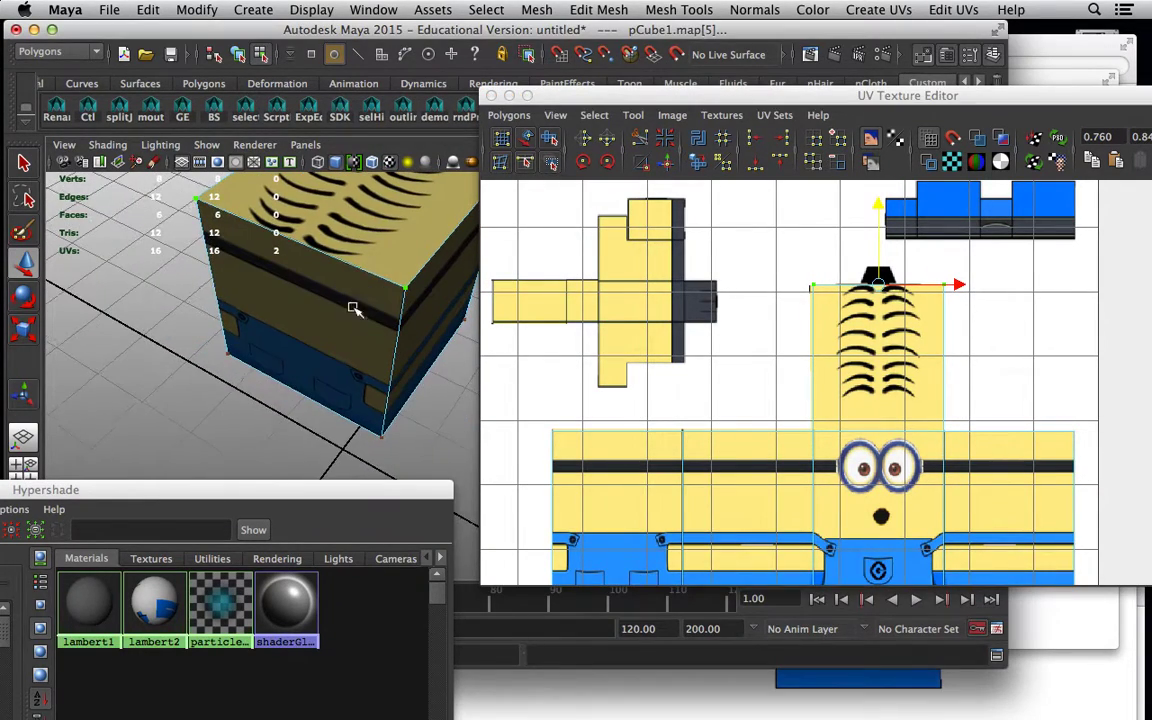
- Select the bottom face's UVs above the layout and move them down to the blue block below the minion's front
right_drag(319, 280, 361, 257)
click(346, 267)
alt+right_drag(714, 373, 441, 370)
right_drag(868, 228, 806, 198)
click(873, 216)
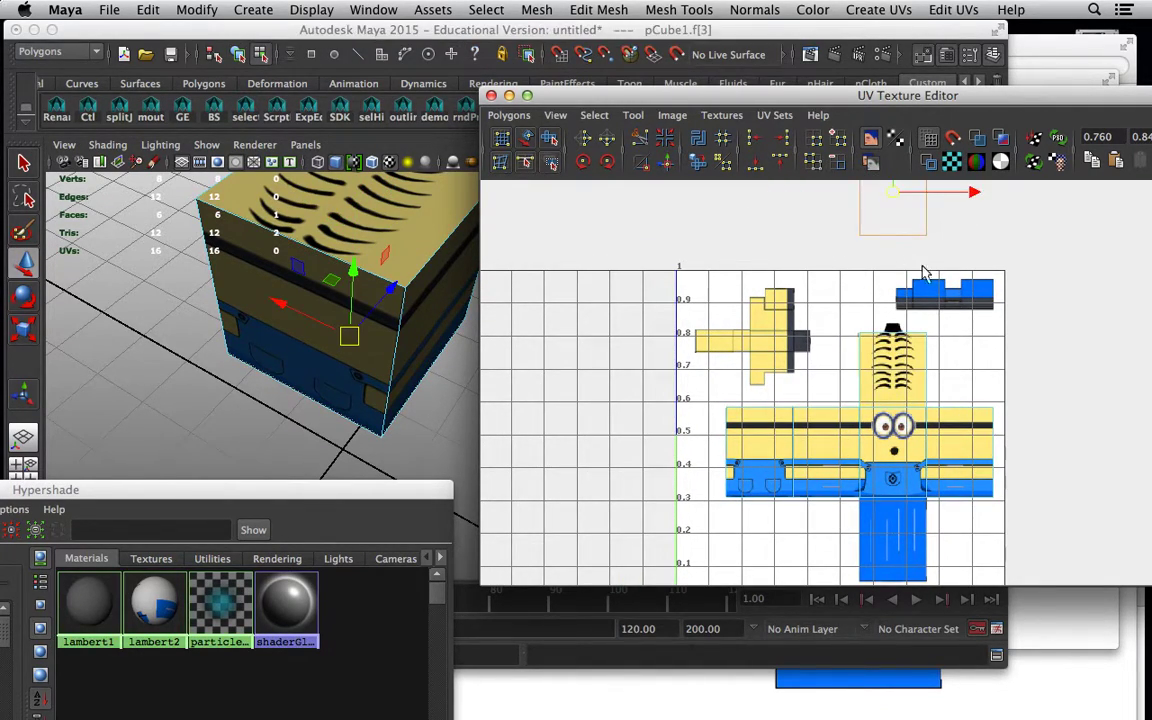
alt+right_drag(873, 216, 806, 240)
drag(899, 245, 896, 507)
- Align the bottom face's UVs with the sides of the blue block, just below the front face
key(f)
alt+right_drag(939, 467, 872, 455)
drag(908, 299, 924, 316)
drag(909, 400, 913, 400)
drag(906, 320, 910, 326)
- Move and sew the bottom face's upper UV edge to the front face
right_drag(830, 292, 825, 255)
click(832, 259)
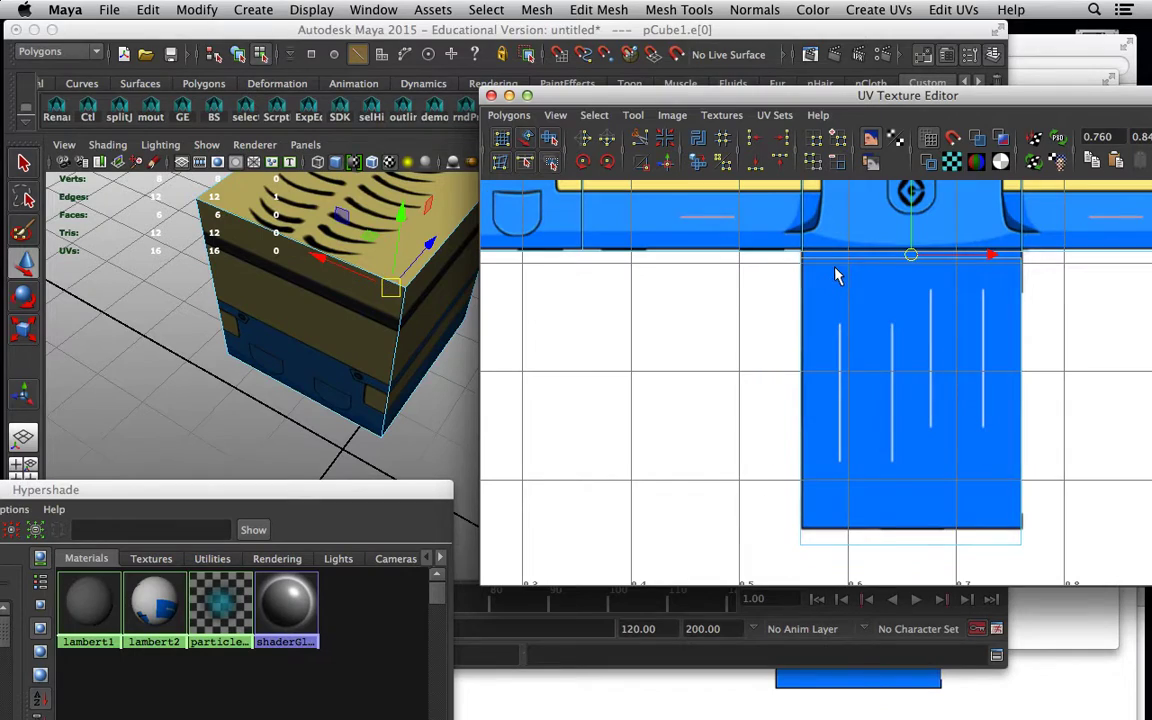
click(512, 115)
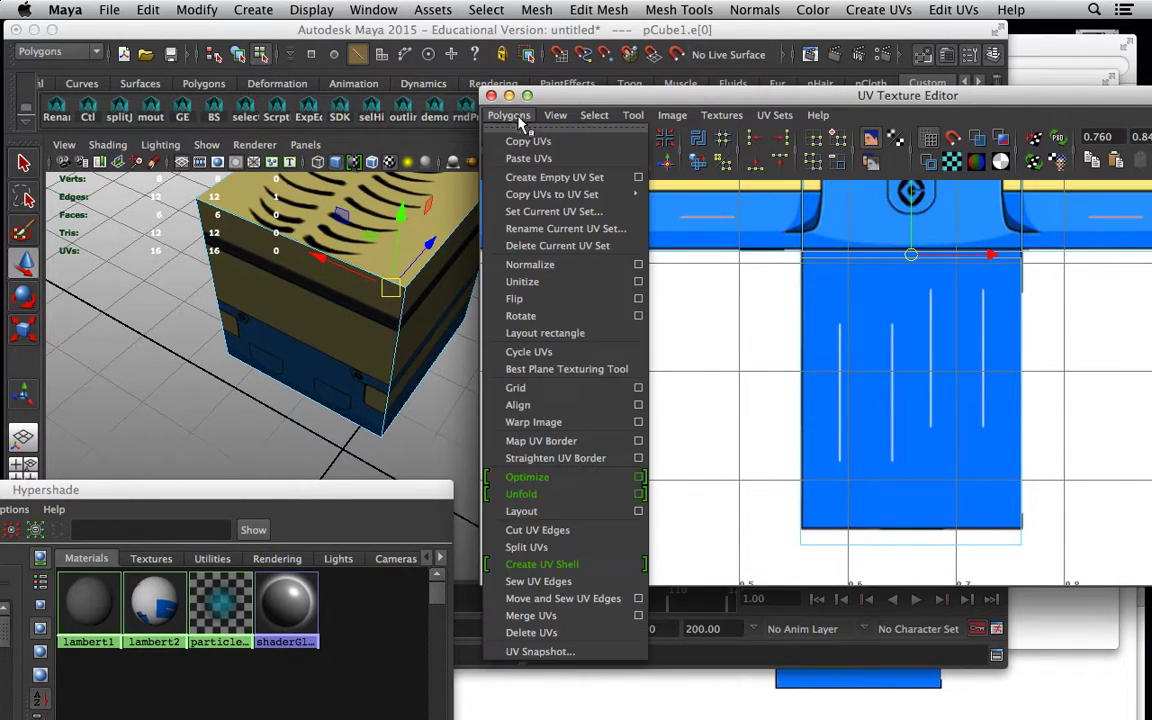
click(557, 598)
- Raise the bottom face's two lower UVs to the blue block's lower border and return to object mode
right_drag(857, 360, 912, 357)
drag(766, 487, 1067, 547)
drag(911, 456, 908, 447)
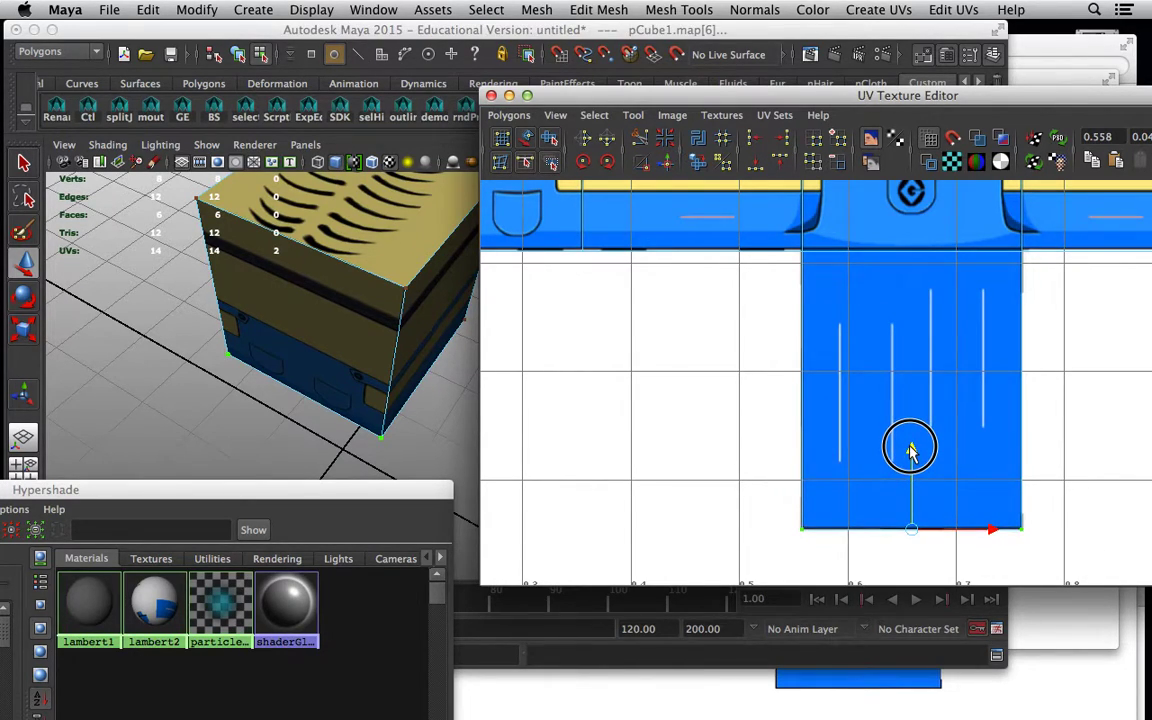
alt+drag(301, 278, 265, 345)
right_drag(185, 289, 280, 197)
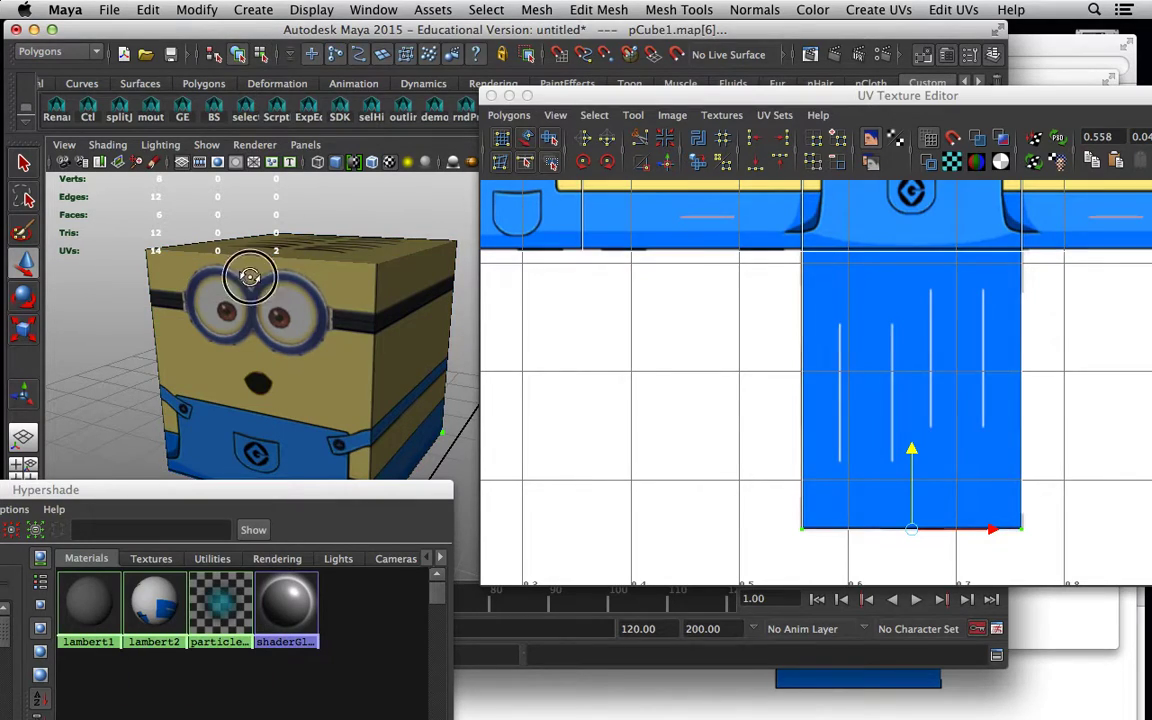
- Examine the fully textured minion cube and the separate arm and leg pieces remaining in the template
scroll(378, 327, down, 3)
click(849, 381)
scroll(849, 381, down, 6)
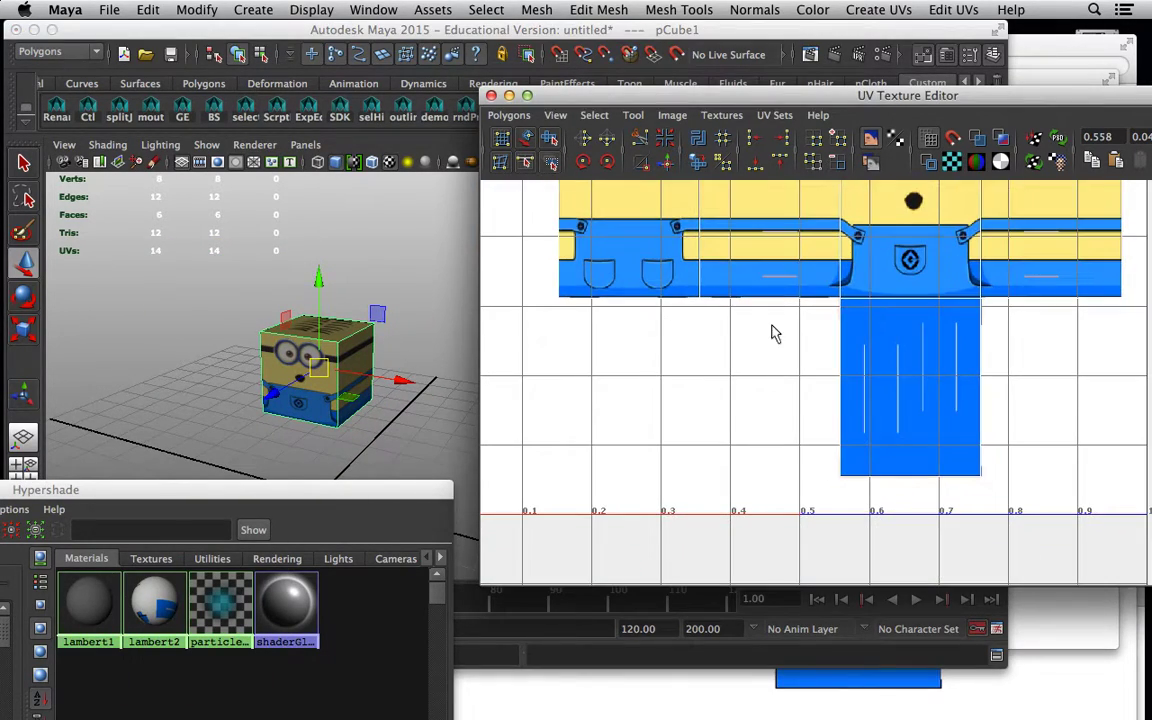
alt+middle_drag(948, 278, 913, 420)
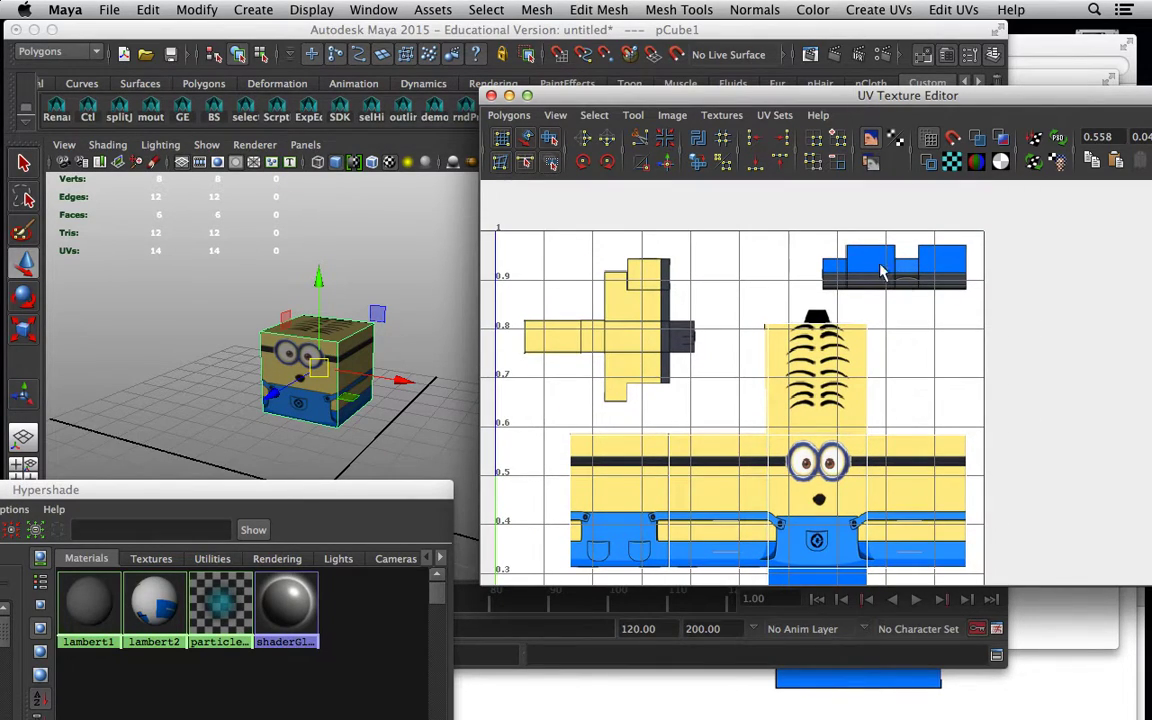
click(414, 424)
click(328, 394)
alt+right_drag(337, 418, 219, 393)
alt+drag(219, 393, 264, 362)
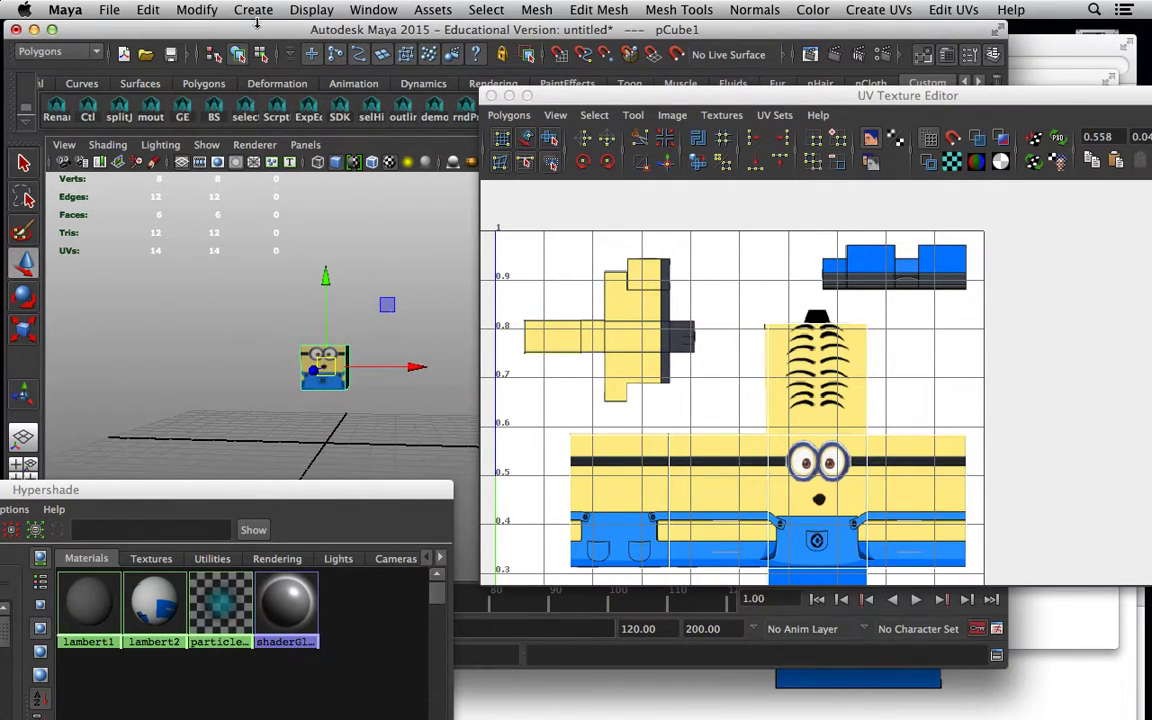
- Create a new polygon cube below the minion body and raise it slightly
click(253, 10)
mouse_move(400, 57)
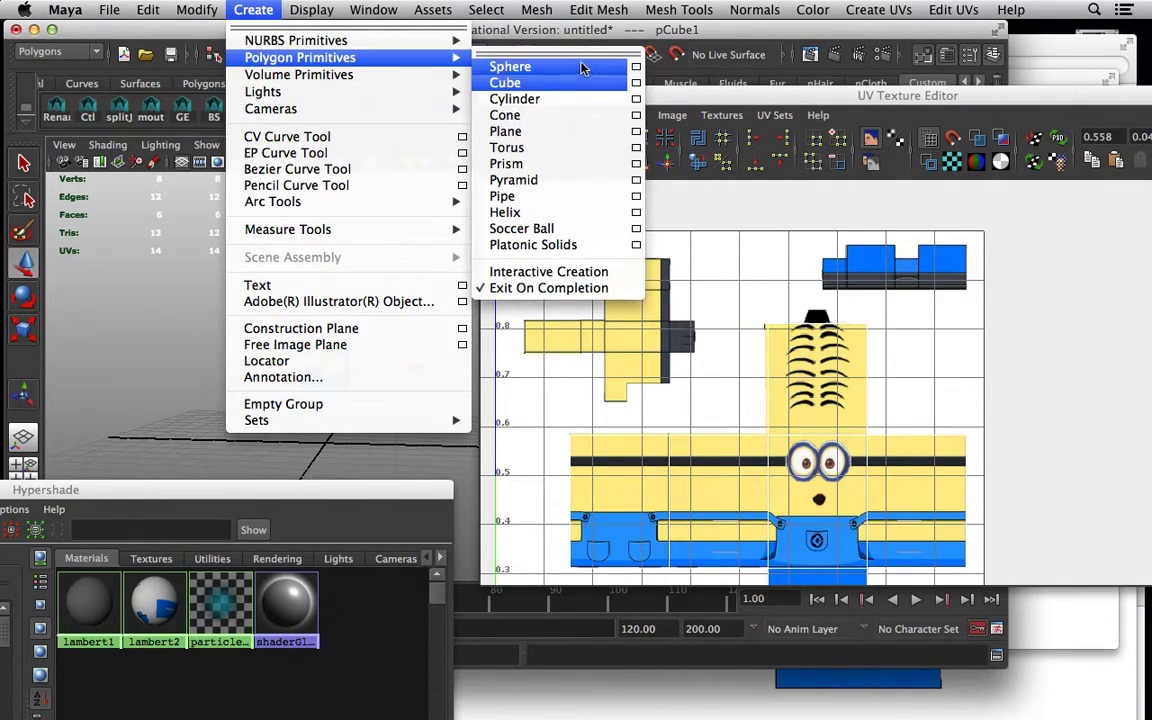
click(514, 88)
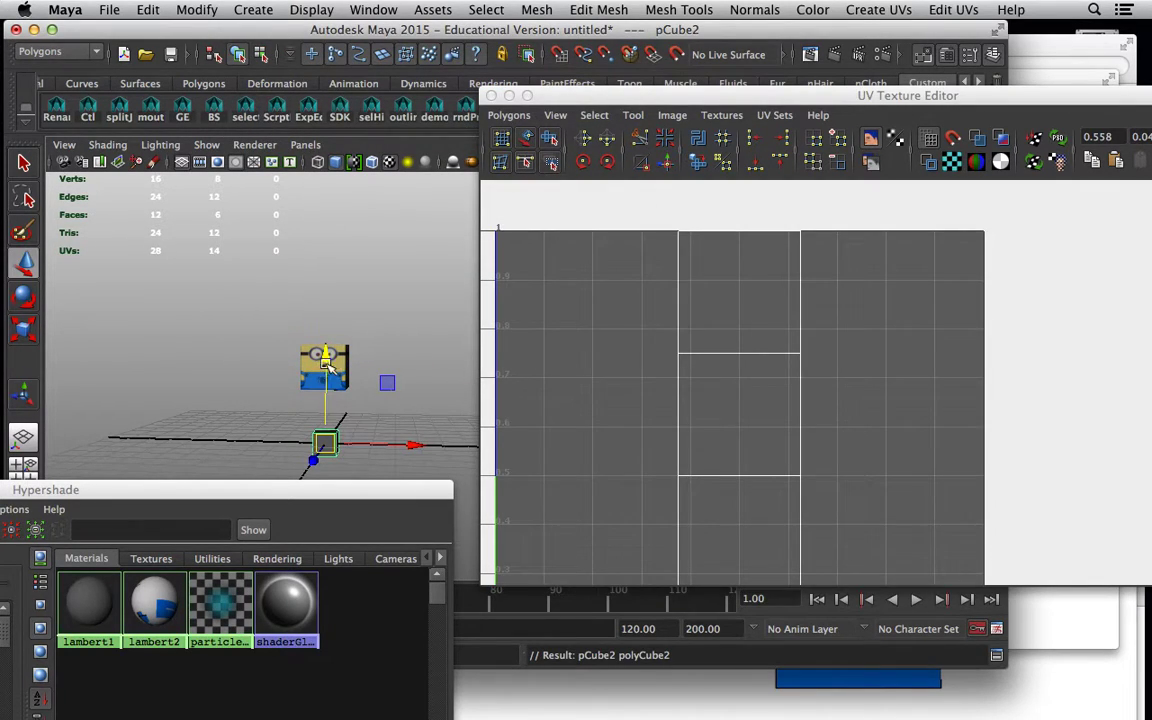
drag(325, 337, 322, 351)
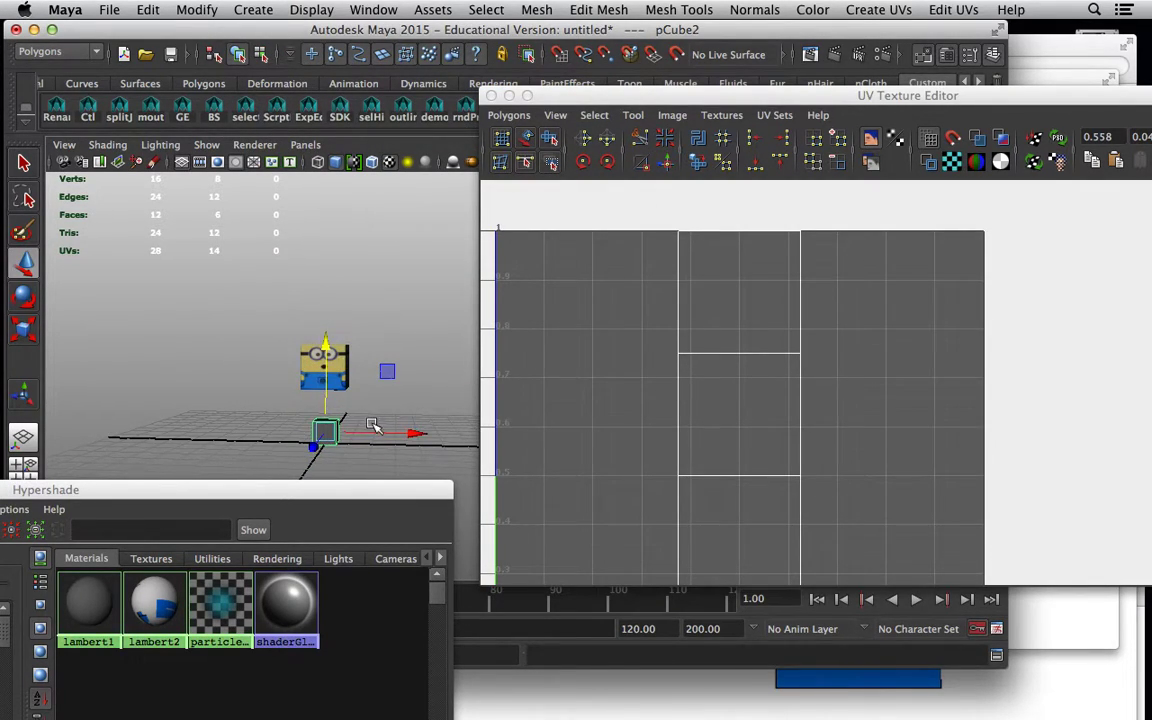
- Scale the new cube down along its X axis beneath the minion body
key(r)
drag(411, 433, 373, 432)
alt+drag(375, 434, 432, 455)
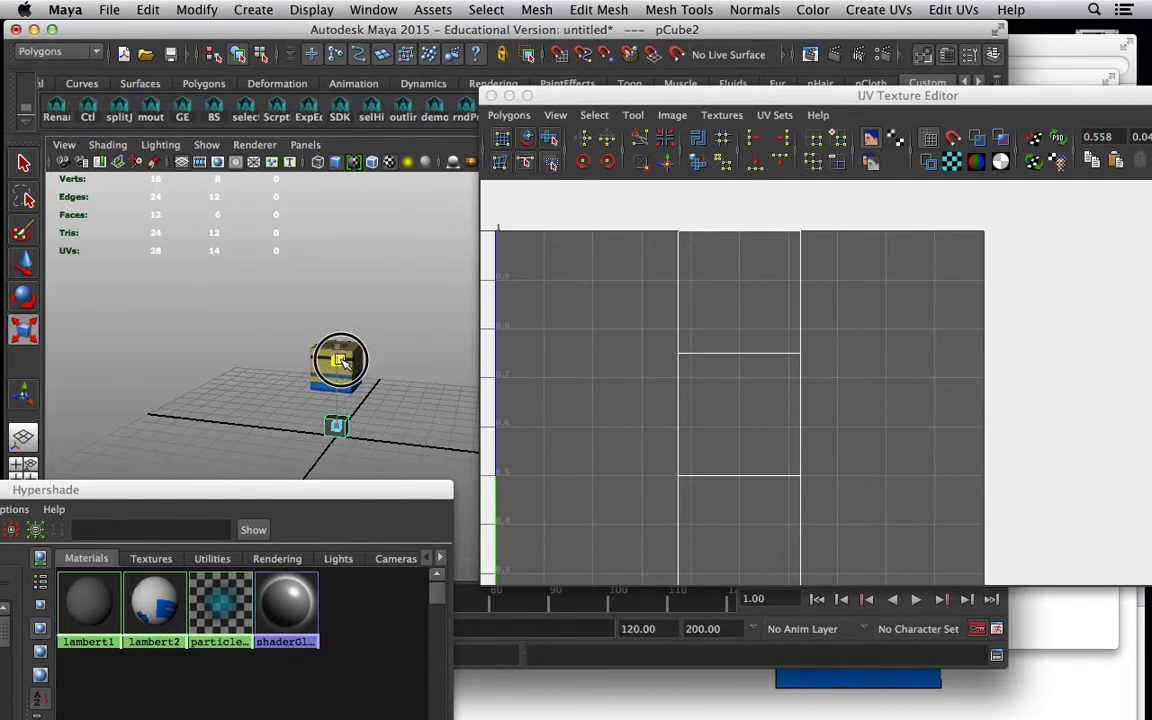
- Select the minion body and adjust its height so it sits just above the small leg cube
alt+drag(352, 380, 343, 452)
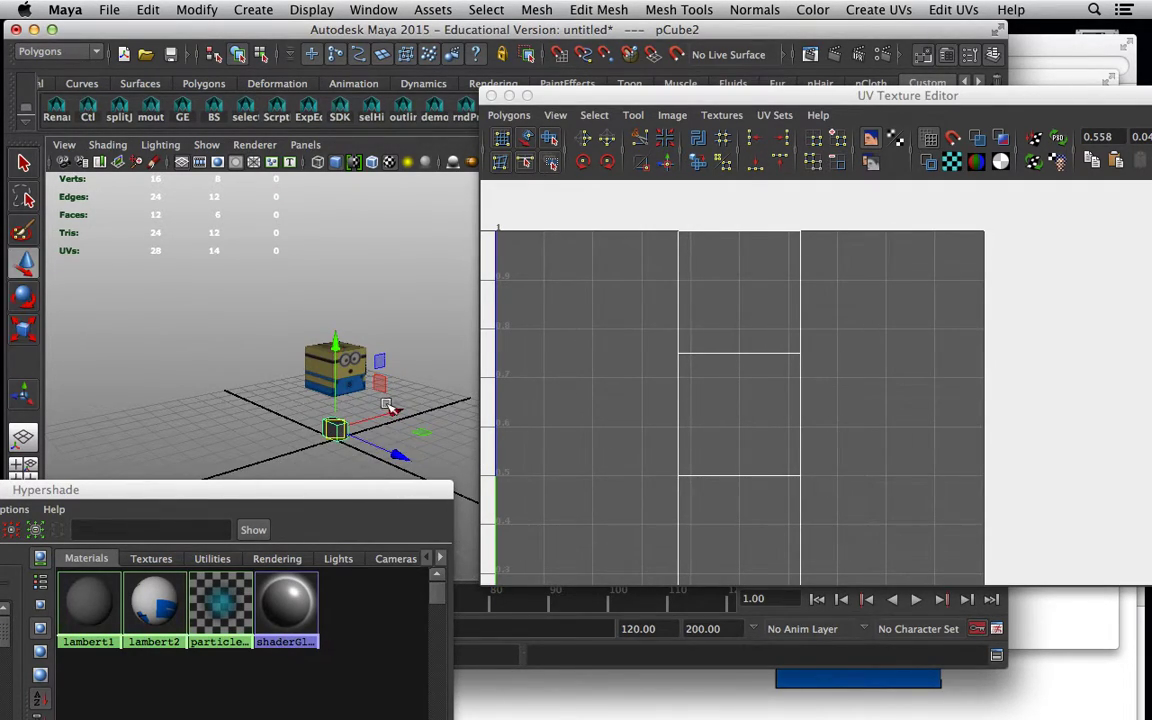
click(345, 355)
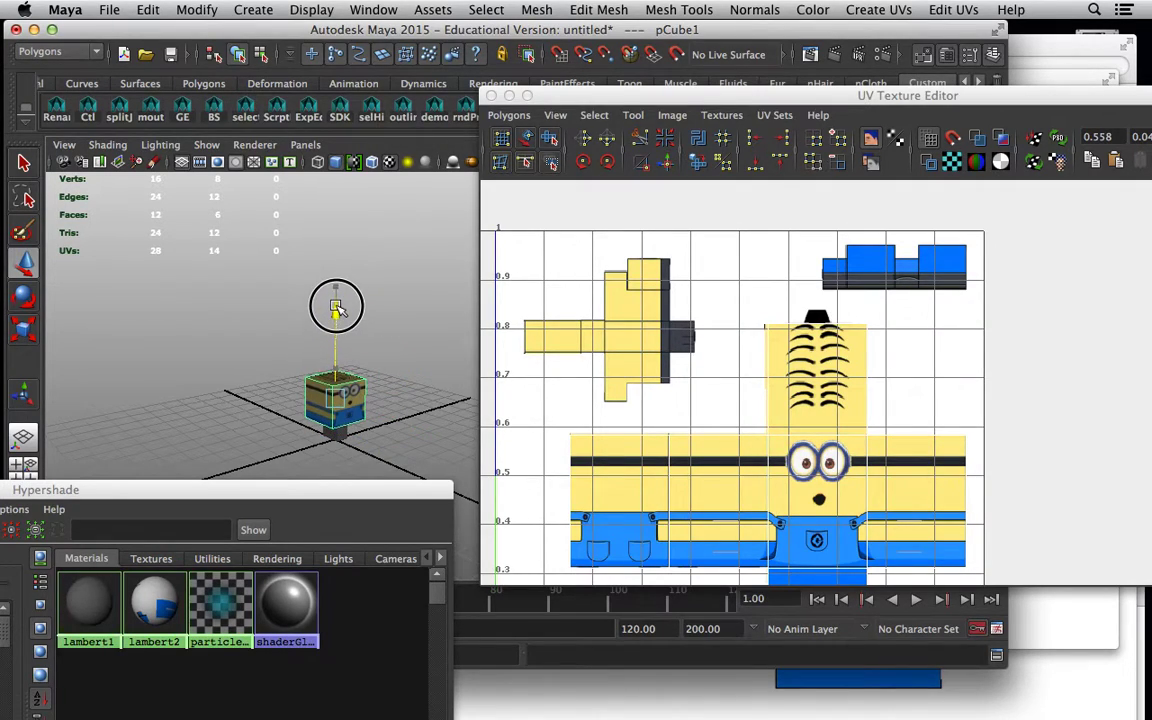
key(f)
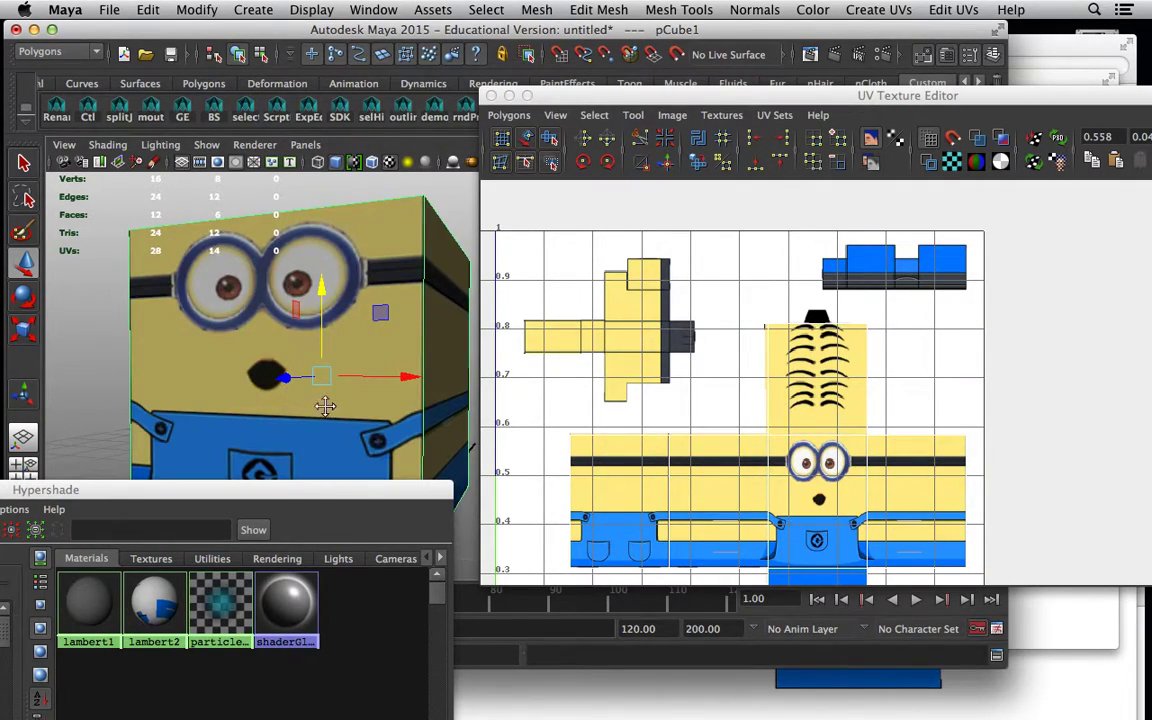
alt+middle_drag(325, 406, 346, 262)
alt+right_drag(442, 373, 305, 363)
drag(330, 213, 297, 201)
alt+drag(350, 303, 332, 257)
- Shift the leg cube sideways along X to one side of the body and lower the minion body onto it
click(334, 403)
drag(329, 304, 328, 311)
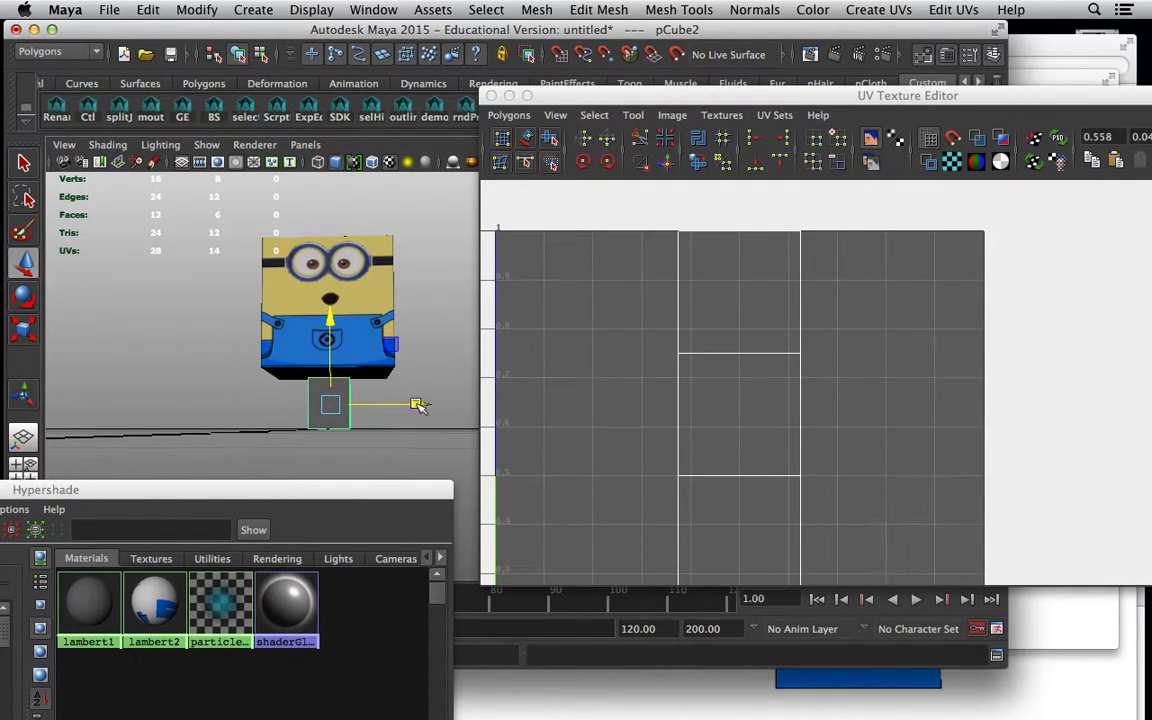
drag(419, 405, 391, 404)
click(366, 353)
drag(329, 228, 329, 238)
- Assign the lambert2 material to the leg cube
alt+drag(392, 325, 302, 421)
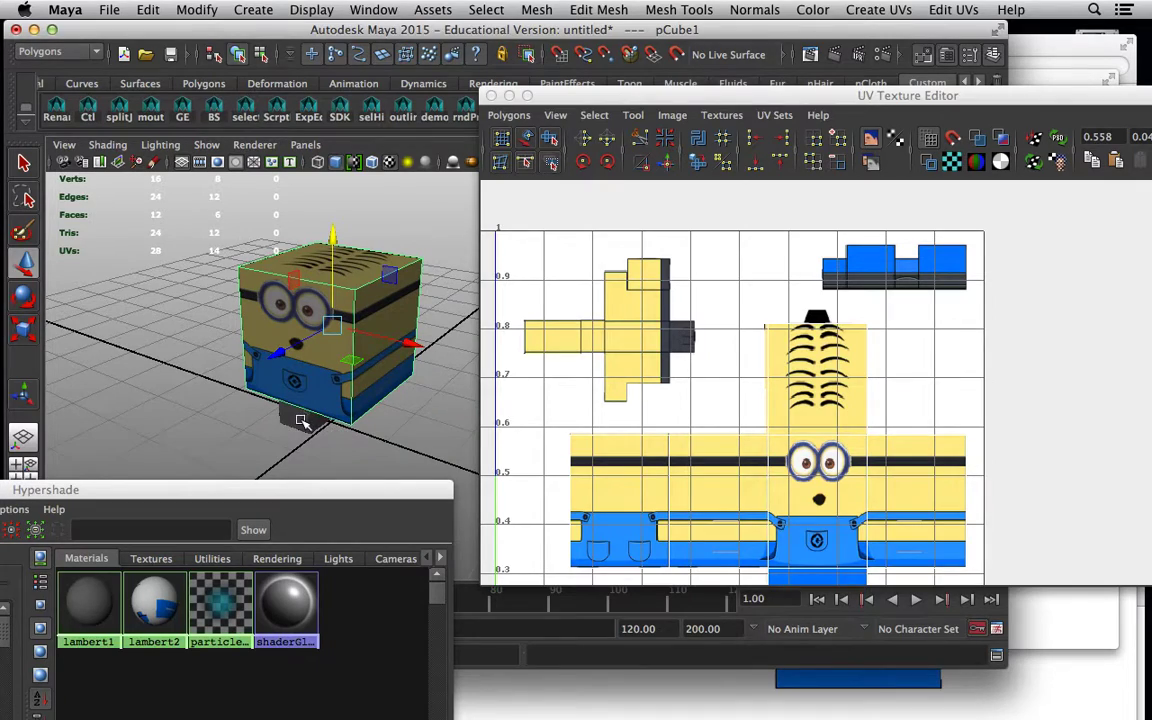
click(303, 418)
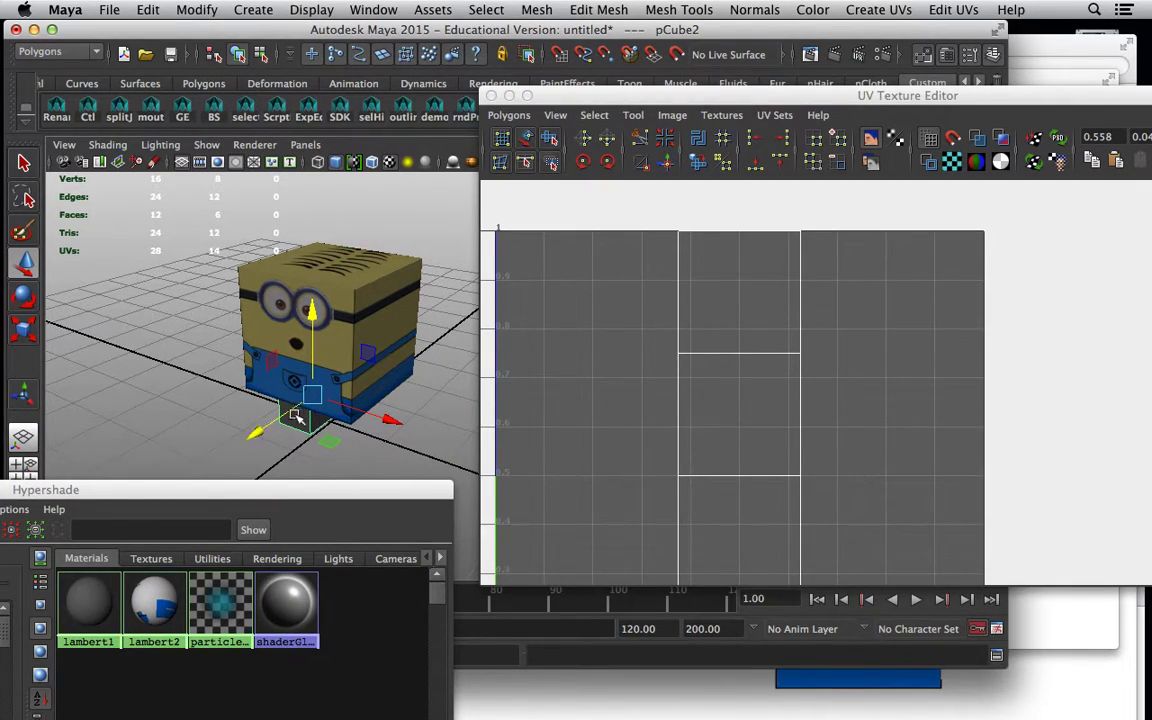
middle_drag(154, 603, 310, 446)
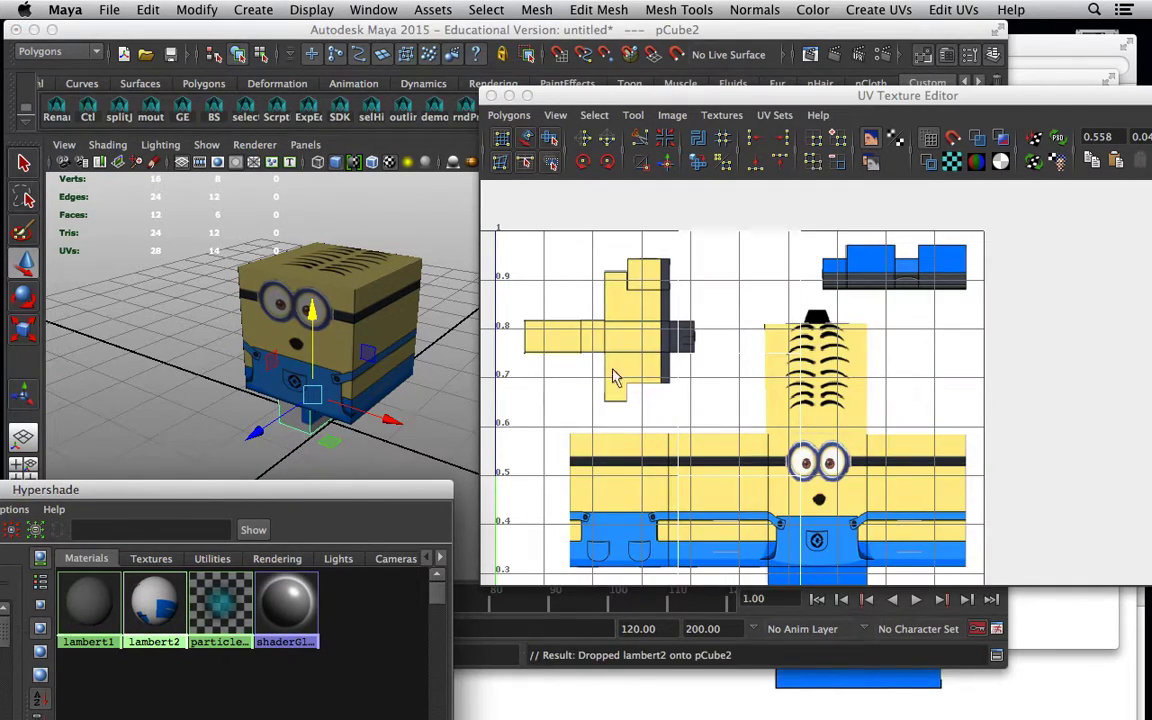
- Select all faces of the leg cube's UV layout and move them over near the blue and grey leg piece
right_drag(802, 384, 738, 368)
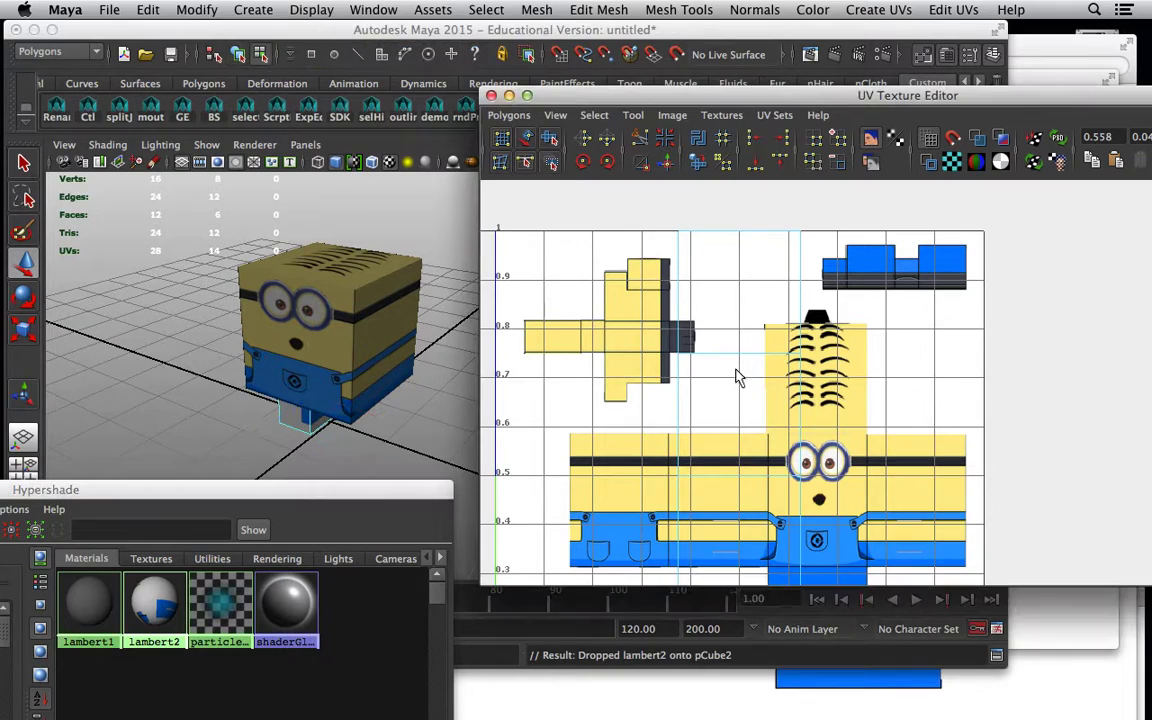
drag(738, 370, 922, 421)
alt+right_drag(922, 421, 686, 442)
drag(792, 446, 893, 256)
alt+middle_drag(920, 313, 802, 371)
alt+right_drag(802, 371, 1040, 490)
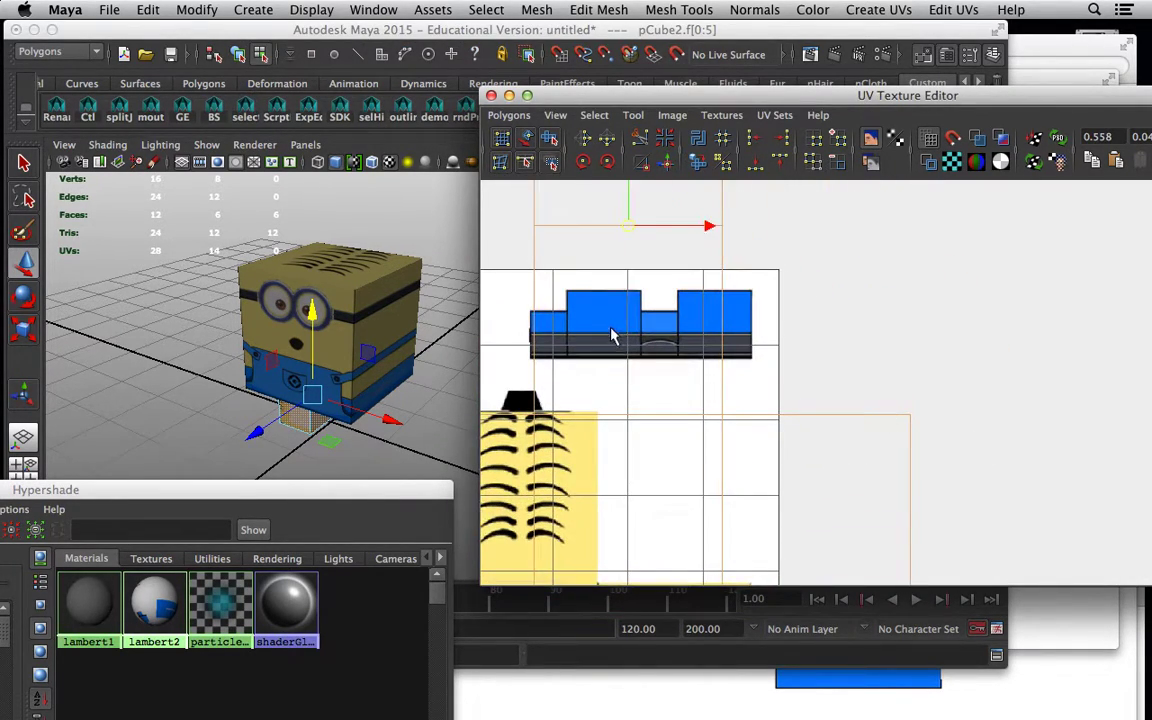
alt+right_drag(693, 352, 578, 392)
drag(683, 257, 715, 140)
- Scale the leg cube's whole UV layout down uniformly to about the size of the template's leg panels
alt+right_drag(752, 312, 632, 310)
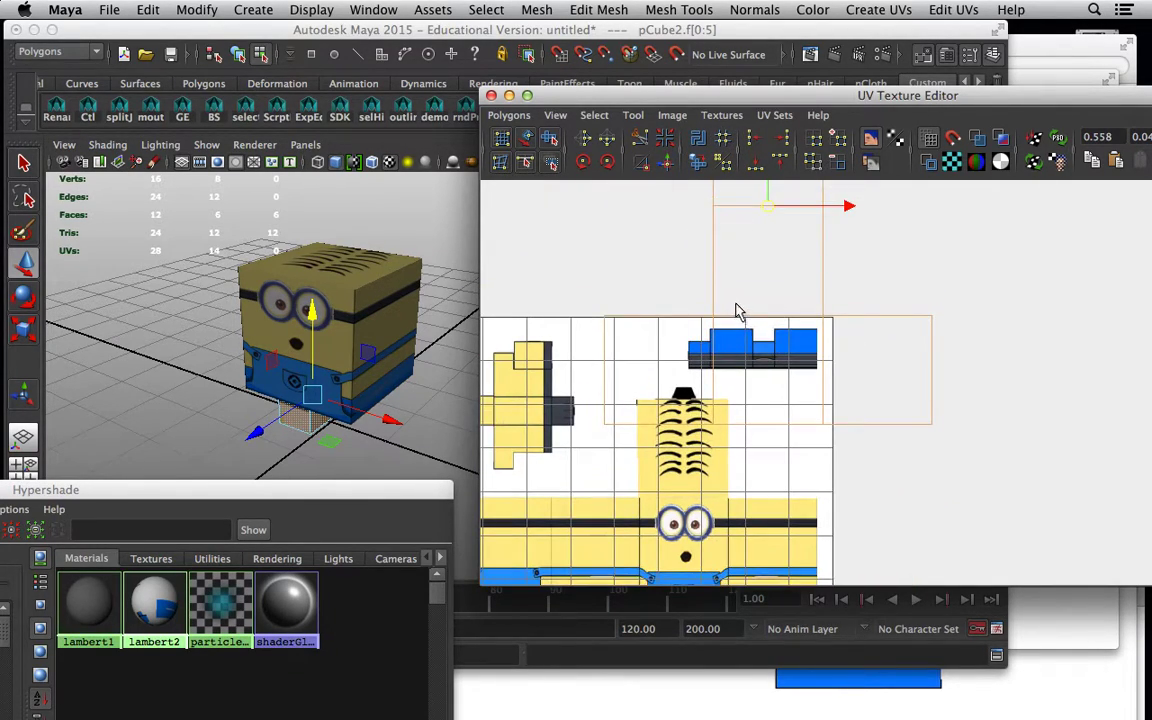
alt+middle_drag(735, 312, 769, 393)
alt+right_drag(769, 393, 697, 372)
key(r)
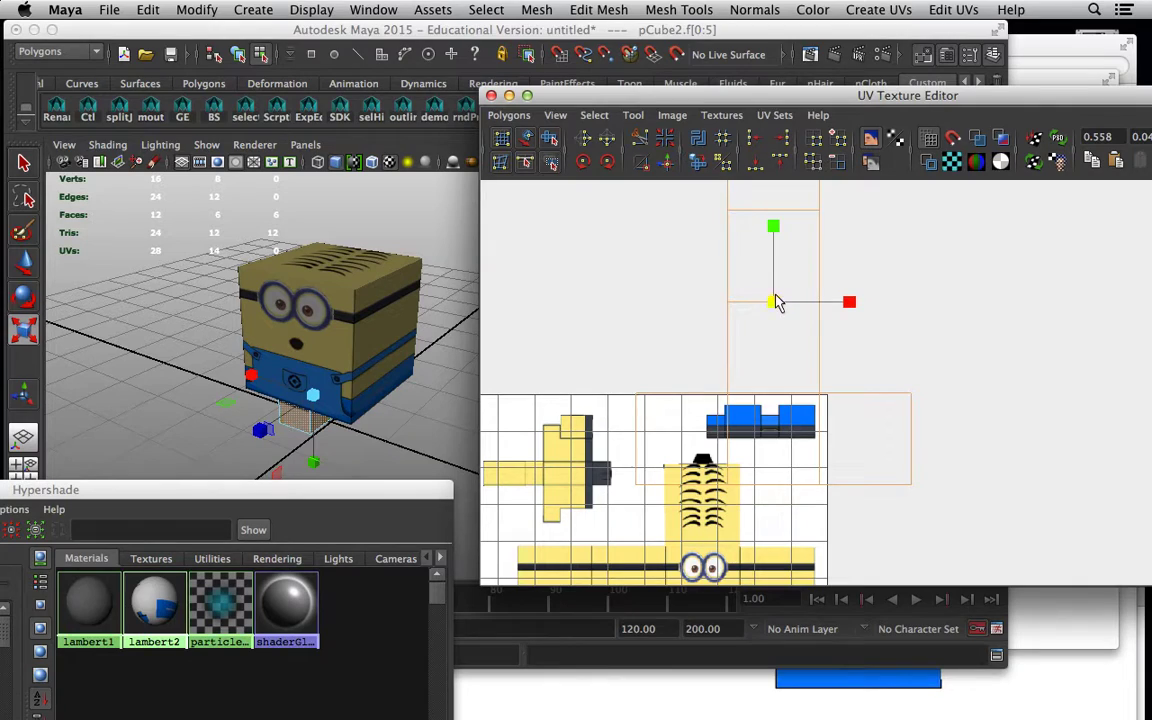
drag(776, 307, 770, 405)
key(w)
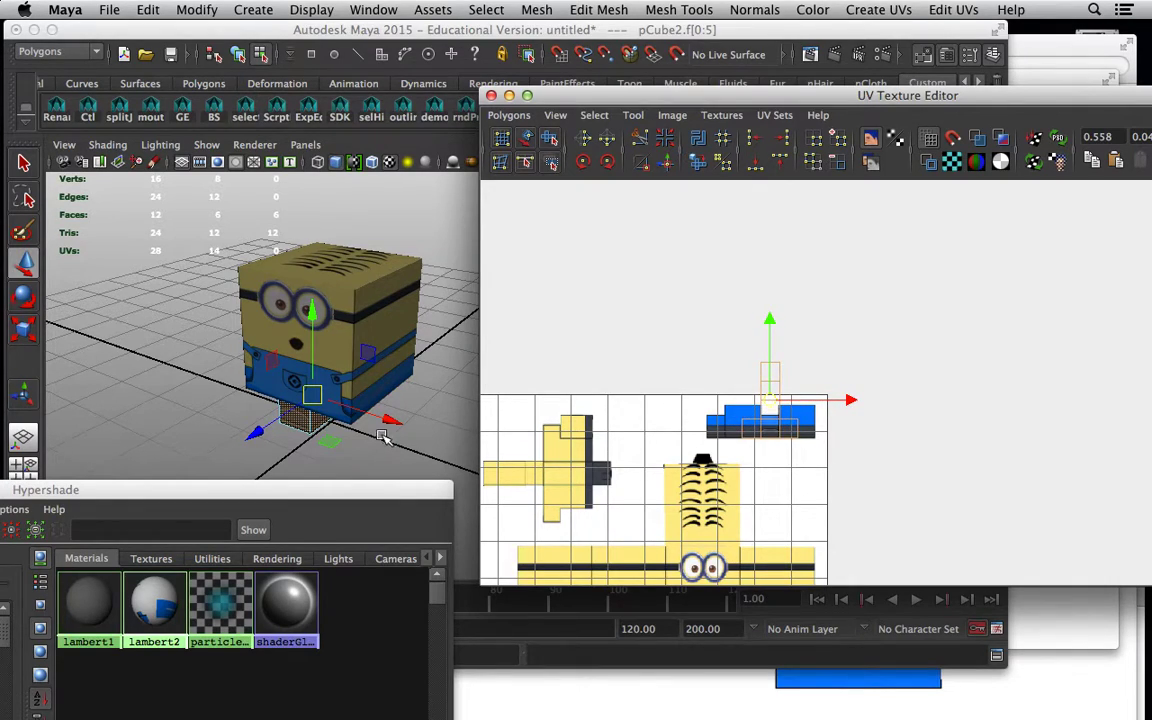
- Stretch the leg's UV layout vertically and align its front face with the template's narrow toe-cap panel
alt+drag(312, 436, 365, 396)
scroll(355, 450, up, 5)
alt+middle_drag(335, 448, 323, 390)
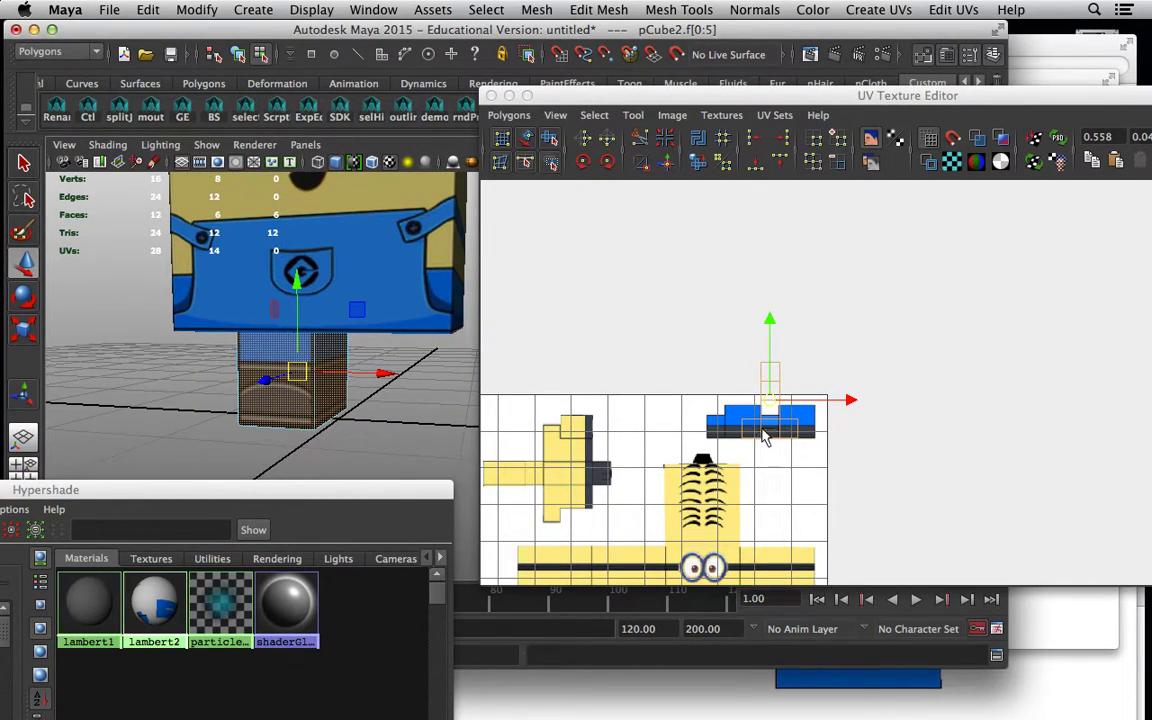
scroll(800, 440, up, 3)
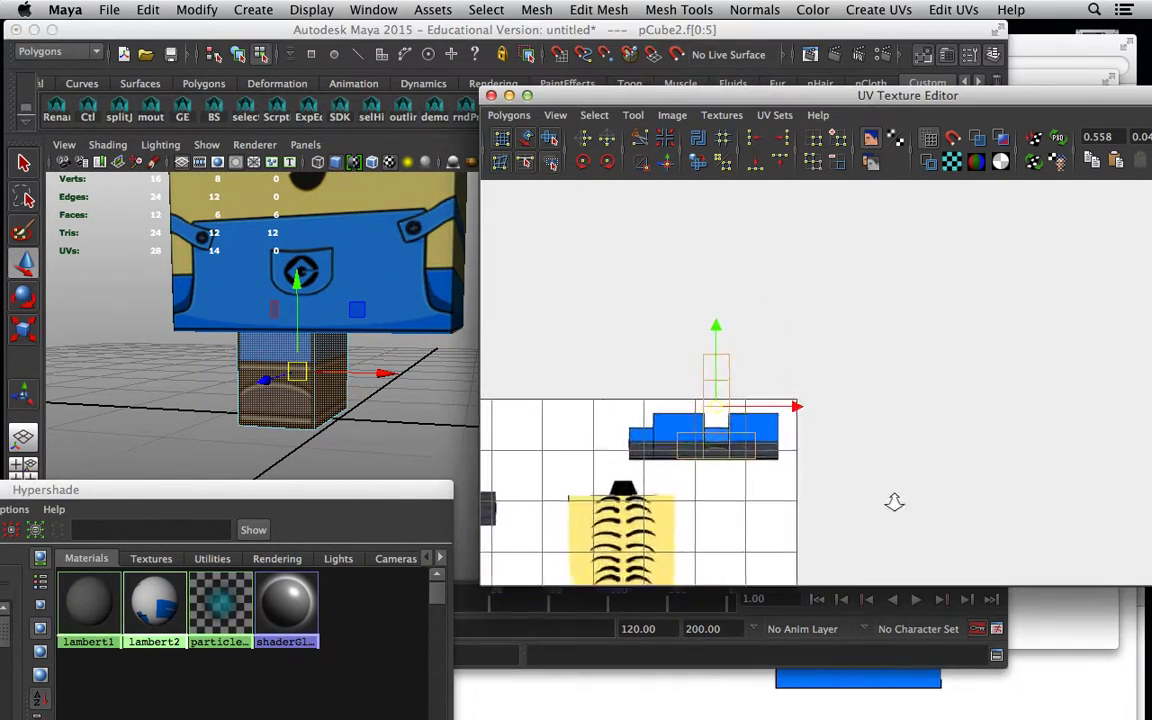
scroll(913, 501, up, 2)
key(r)
drag(710, 312, 712, 275)
key(w)
drag(716, 392, 716, 360)
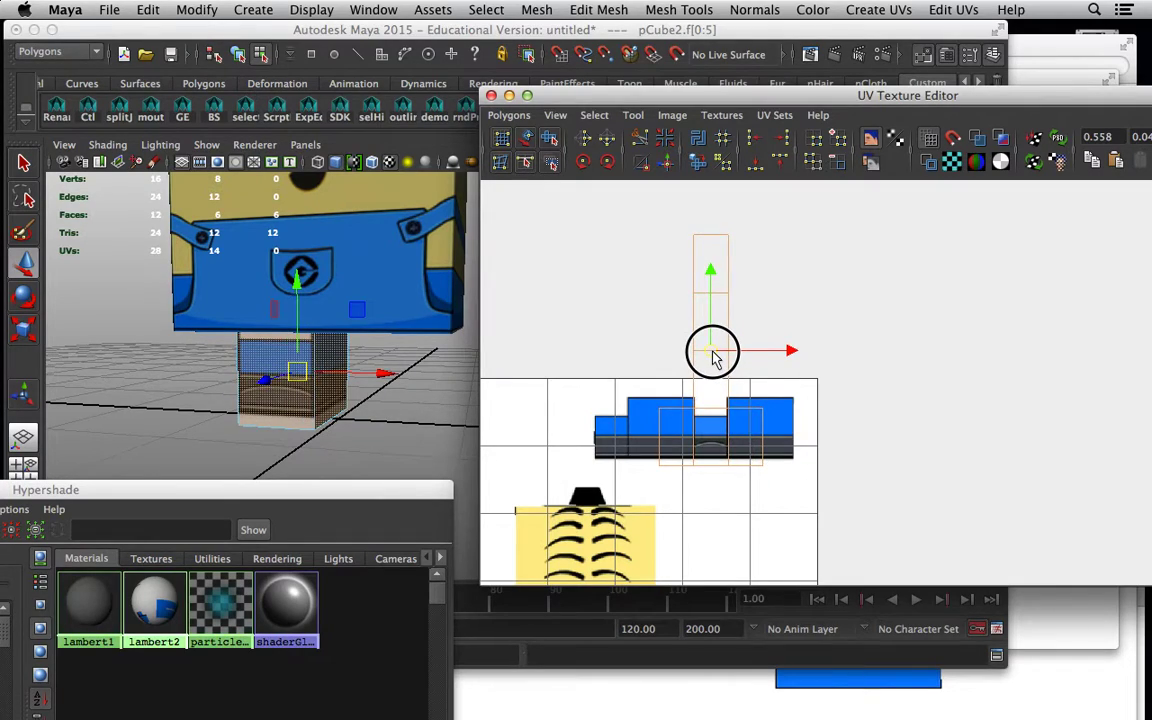
key(r)
drag(711, 290, 709, 294)
key(w)
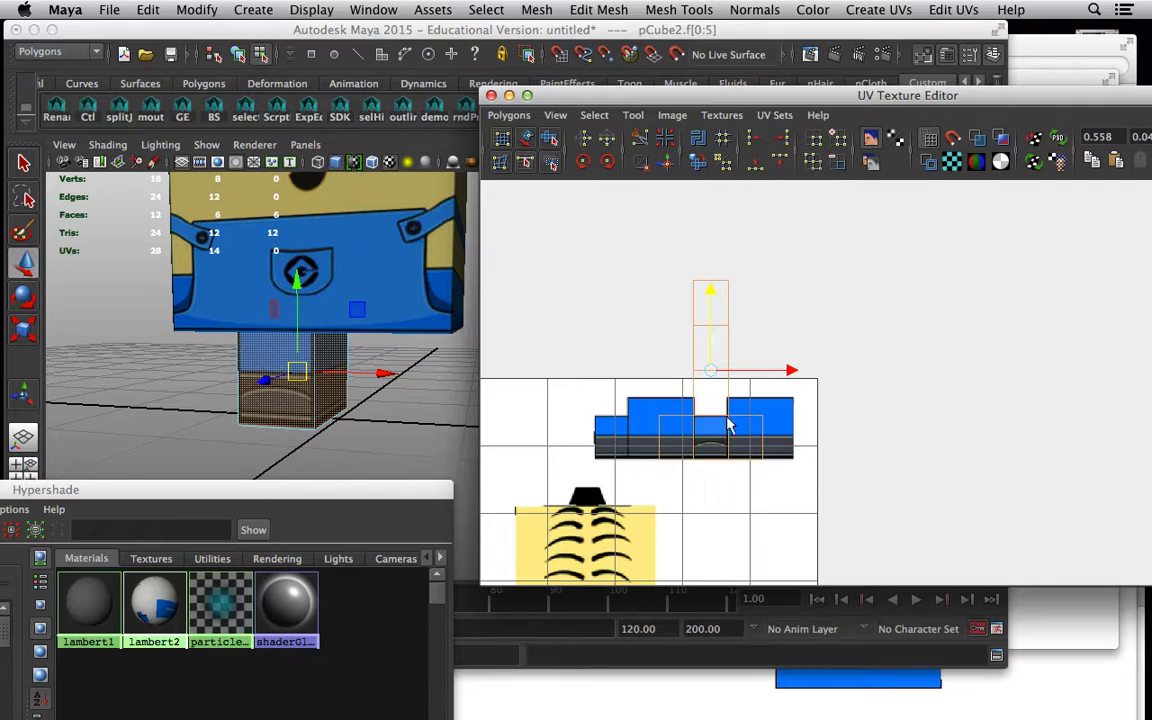
- Move the outer UVs of the leg's two side faces out to the outer borders of the wide leg panels
right_drag(679, 438, 744, 432)
drag(647, 405, 666, 481)
drag(740, 438, 702, 442)
drag(751, 406, 871, 440)
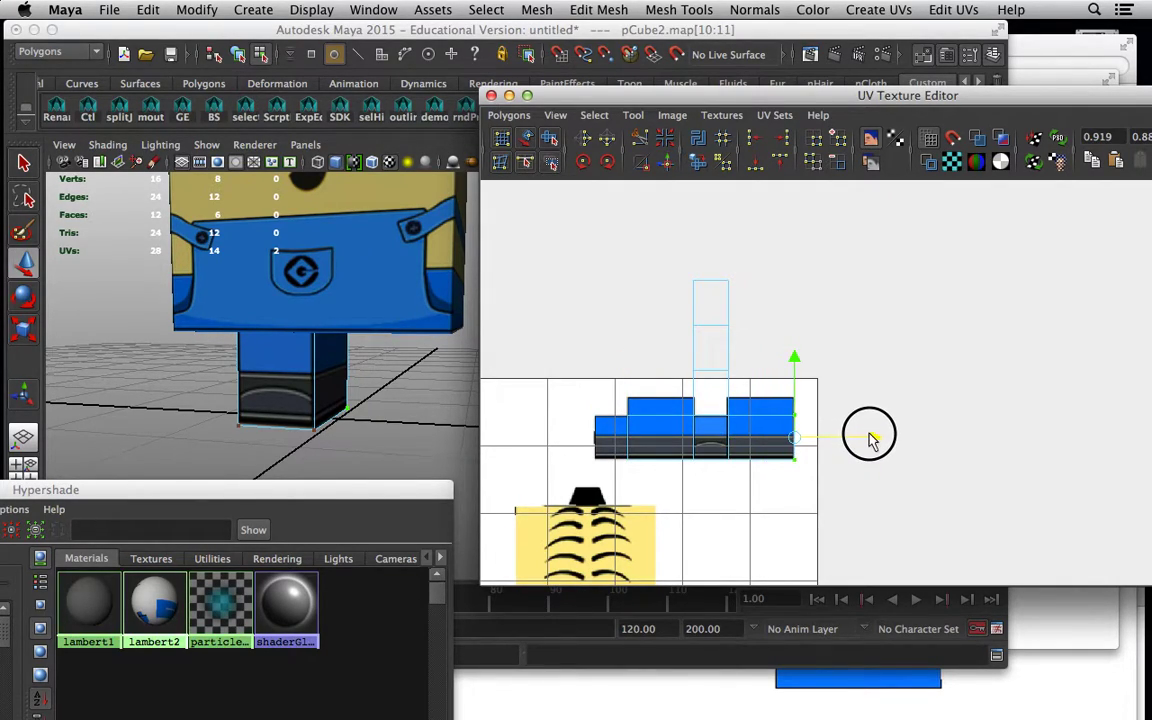
- Cut the UV edges of the leg's back face and move that face onto the template's narrow end panel
alt+drag(381, 372, 404, 378)
right_drag(688, 345, 712, 374)
click(712, 368)
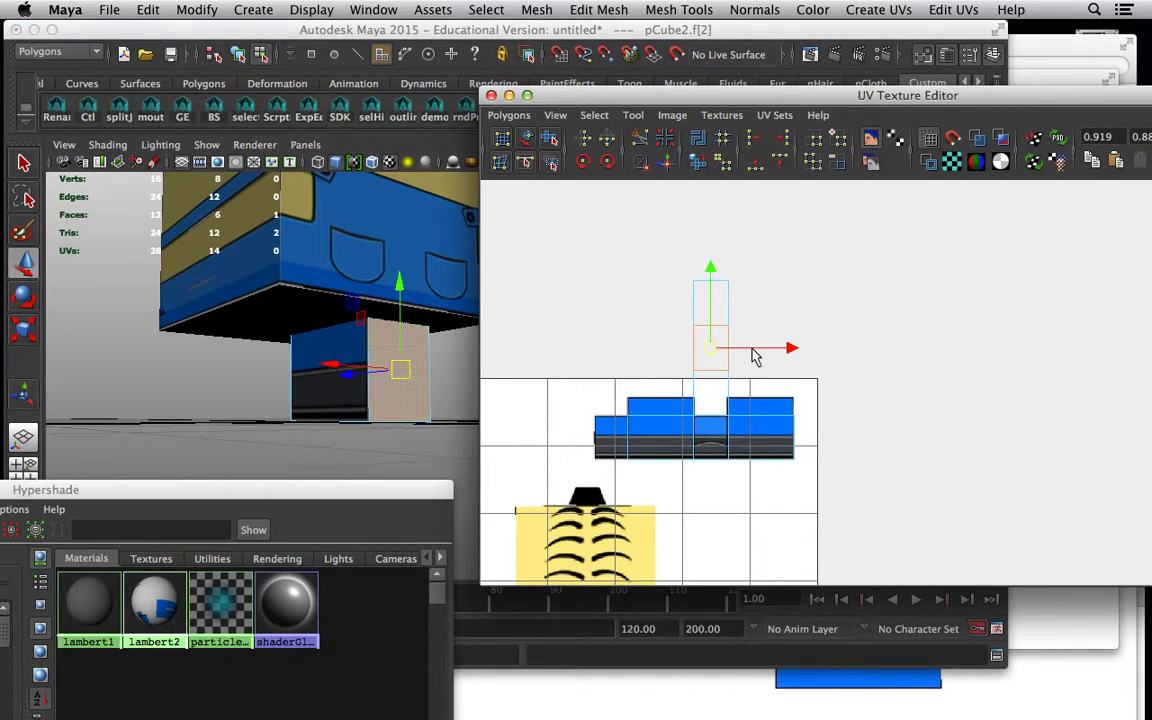
click(509, 115)
click(535, 532)
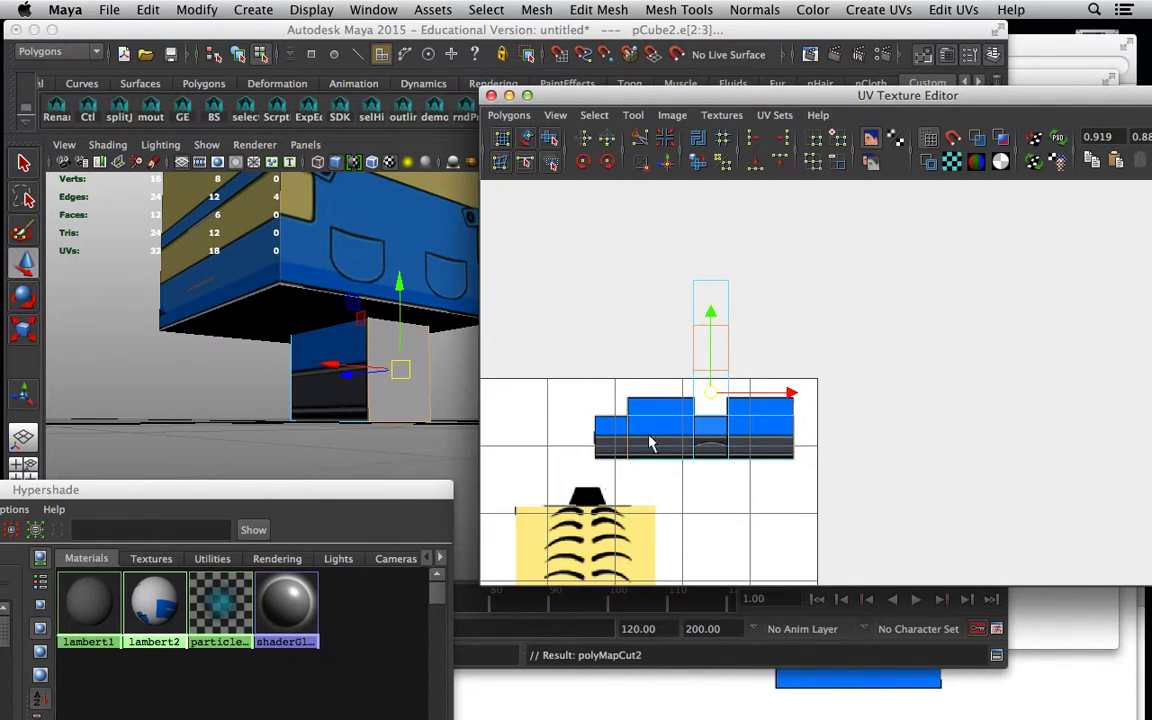
right_drag(726, 361, 656, 330)
drag(710, 348, 608, 440)
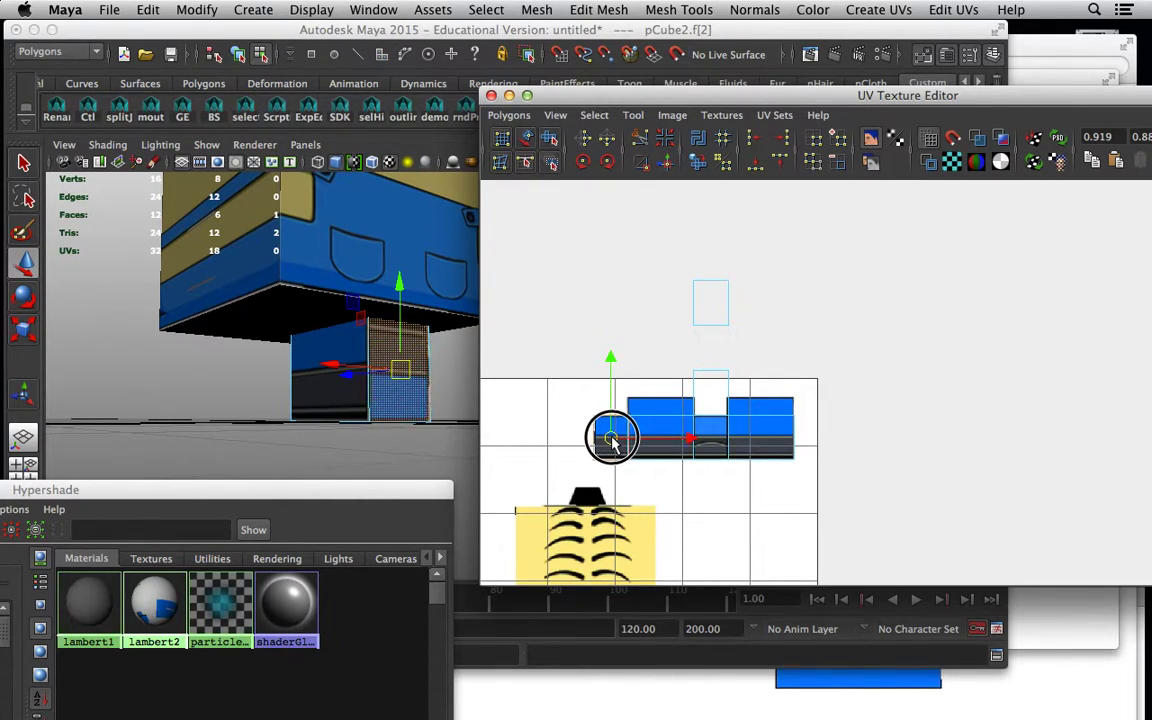
- Flip the back face's UVs with direction Vertical and local coordinates
scroll(700, 462, up, 2)
alt+right_drag(700, 462, 790, 482)
alt+middle_drag(620, 476, 908, 404)
alt+right_drag(790, 430, 941, 488)
click(522, 116)
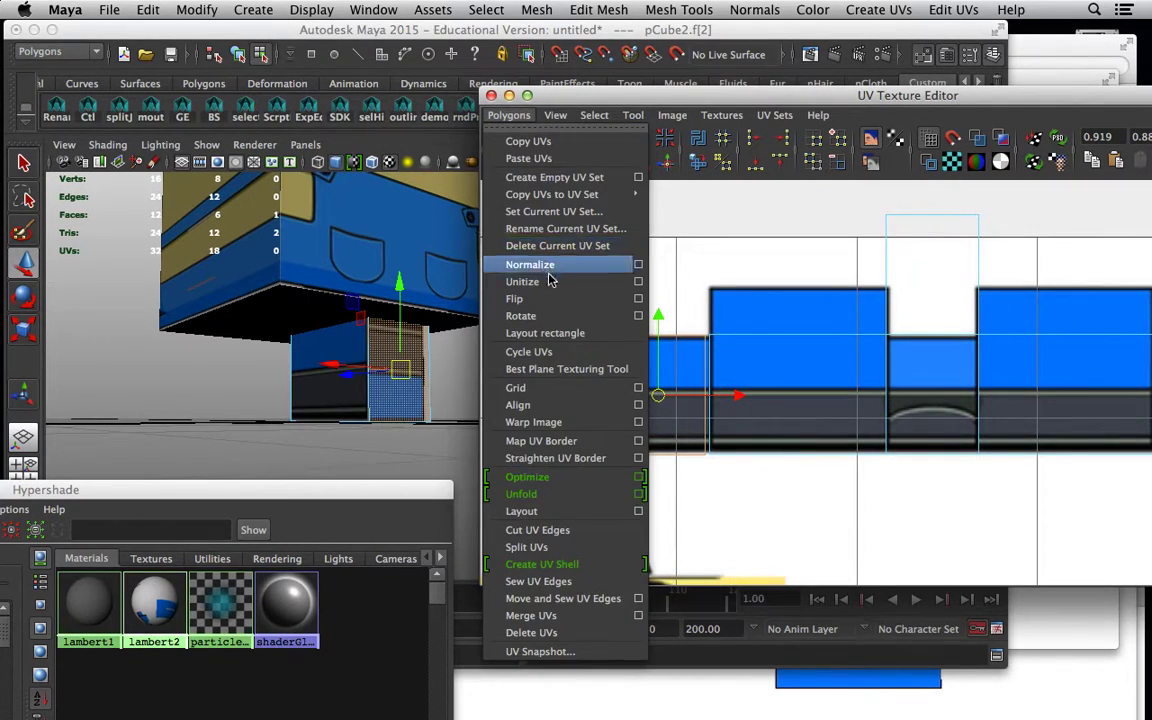
click(638, 299)
click(630, 234)
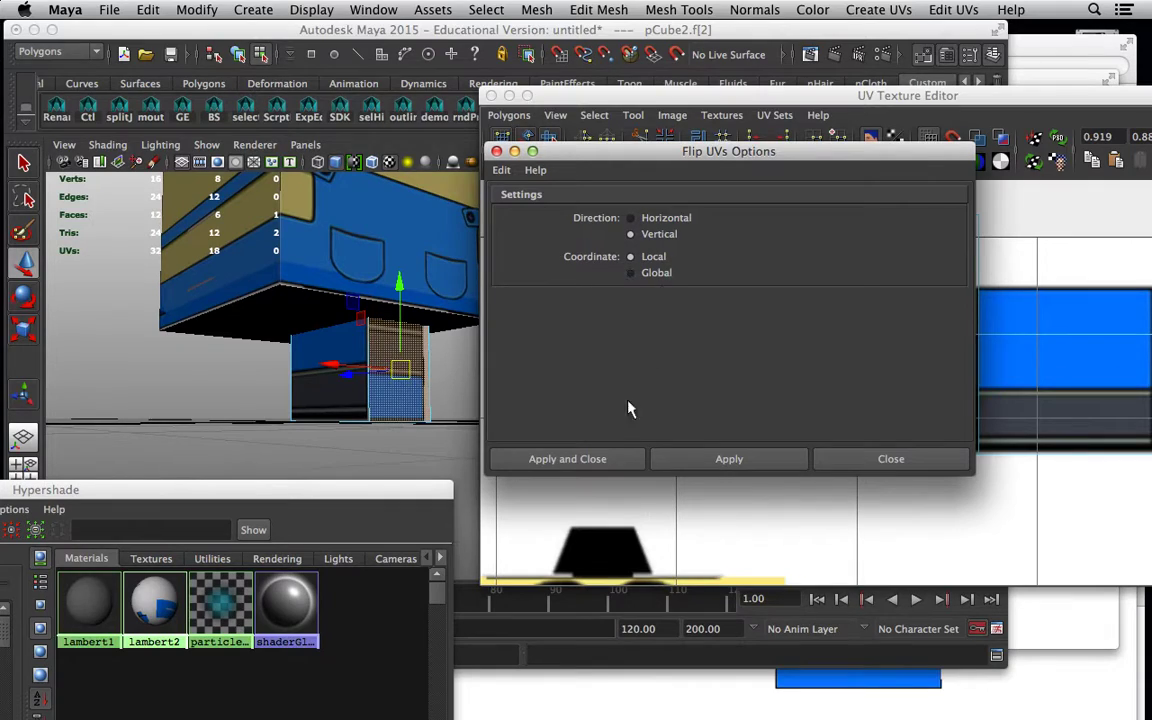
click(610, 462)
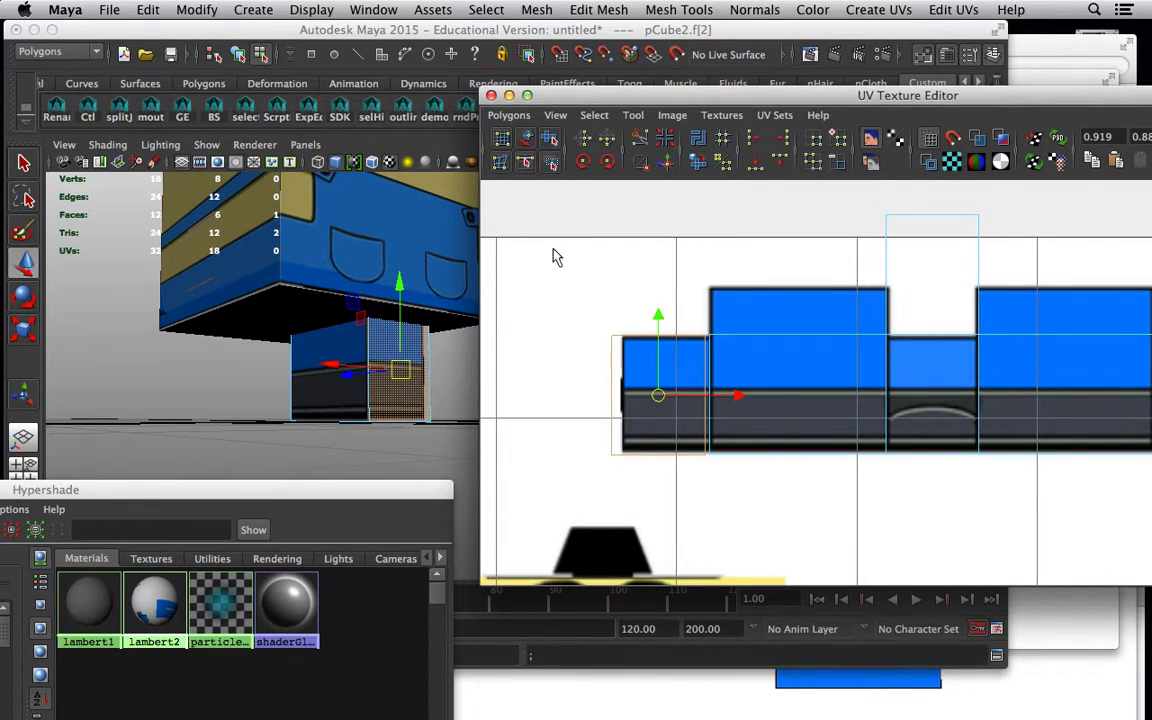
- Flip the leg's back face UVs with the direction set to Horizontal
right_drag(648, 397, 638, 339)
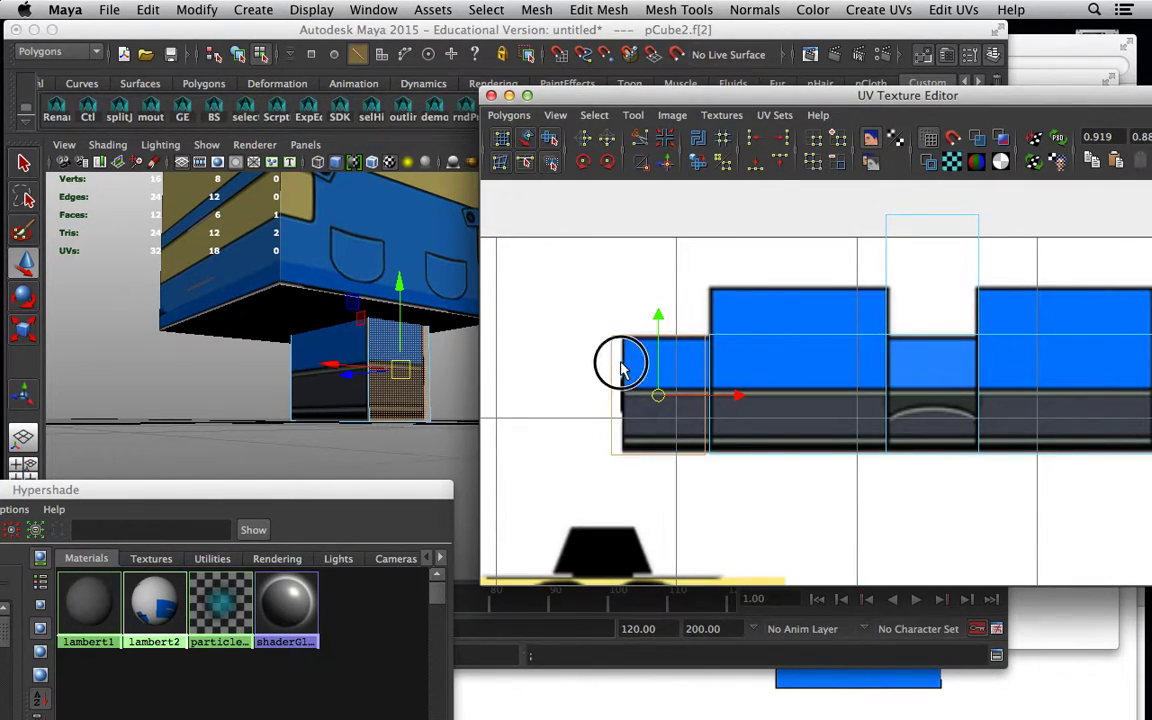
click(624, 393)
right_drag(648, 402, 596, 381)
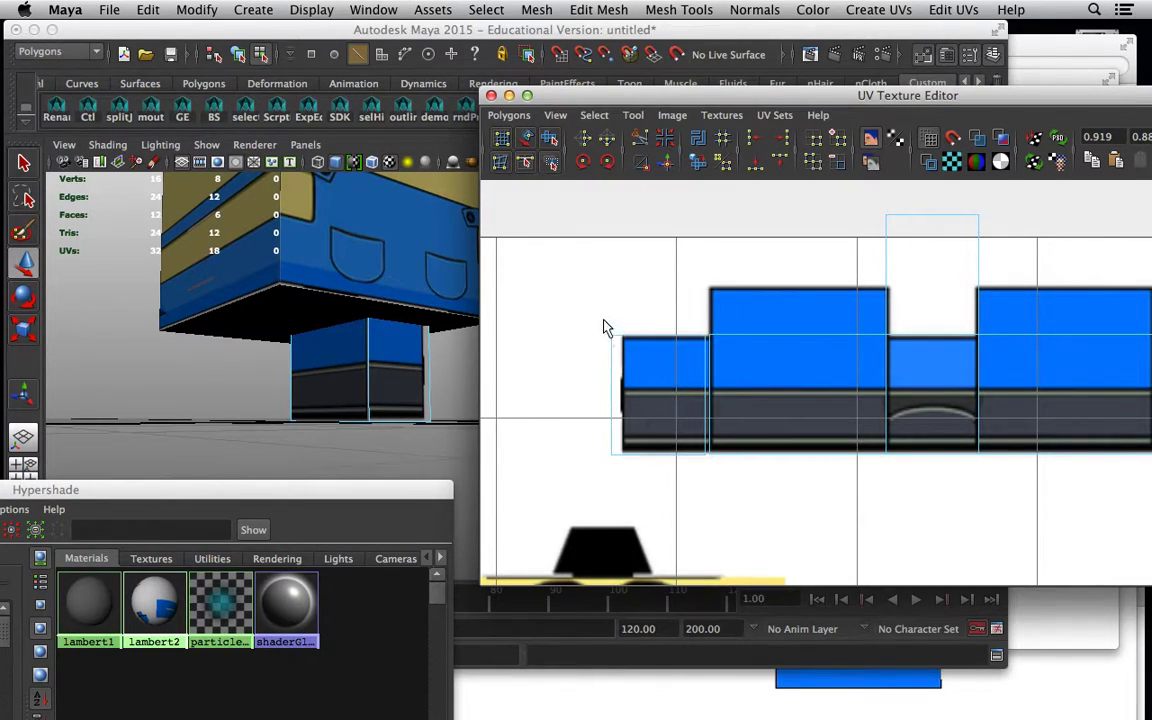
drag(603, 325, 649, 380)
click(508, 117)
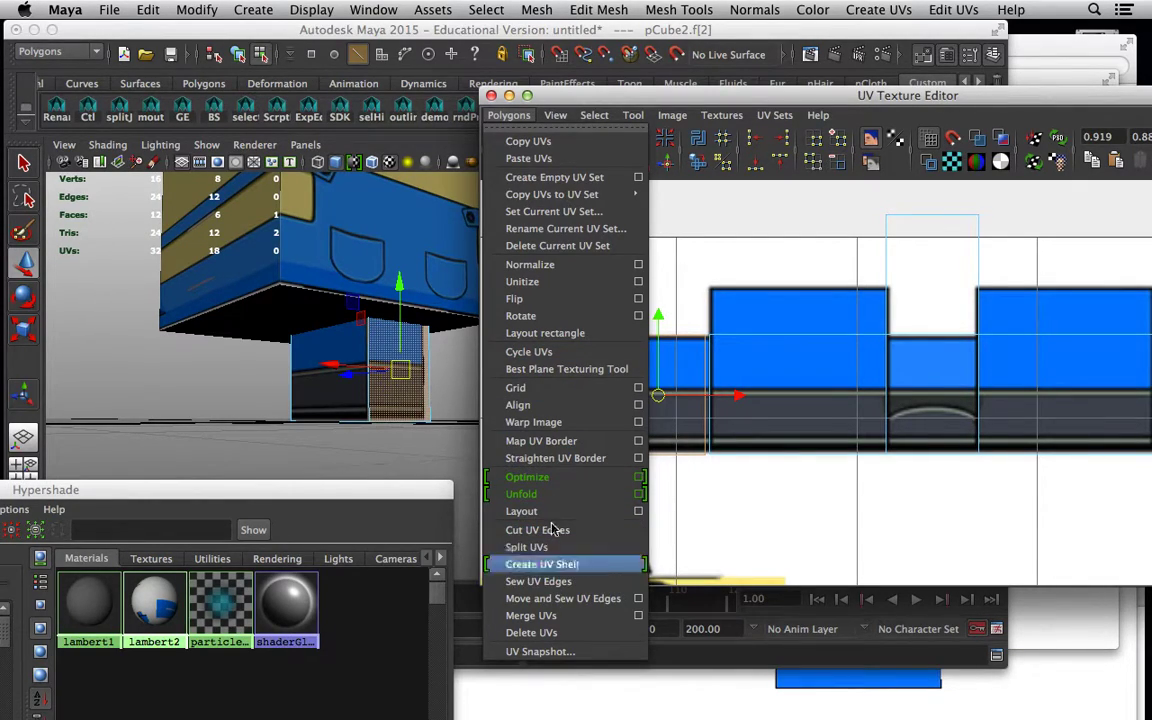
click(638, 304)
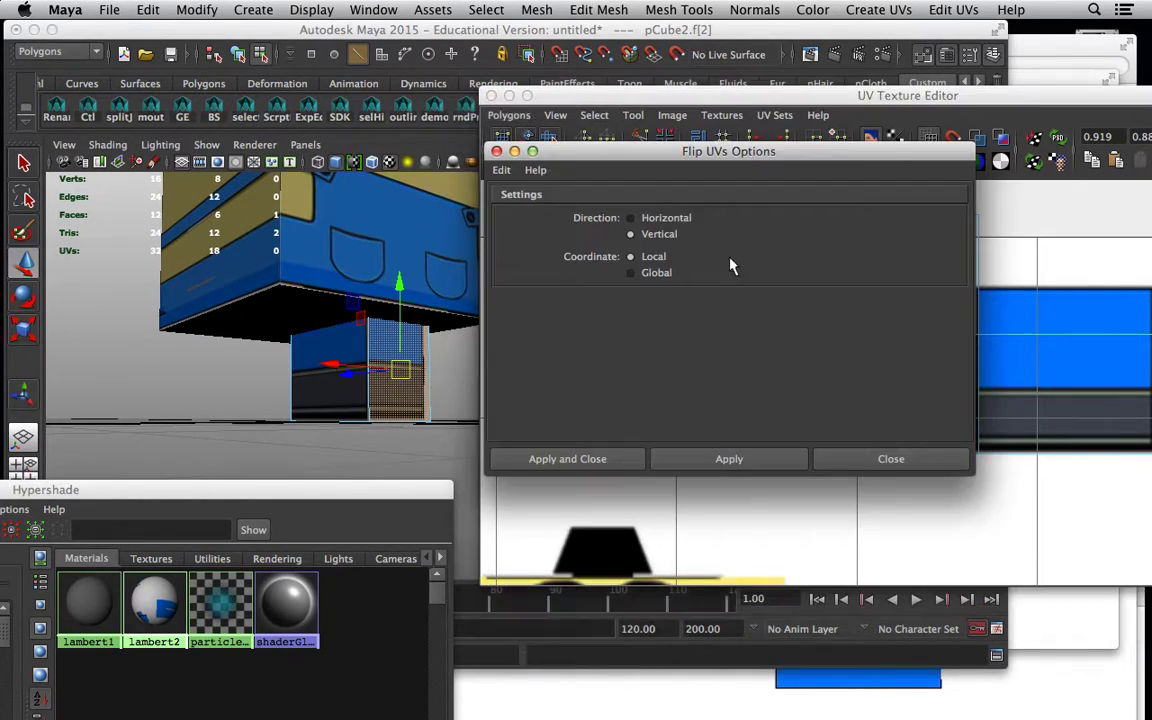
click(632, 217)
click(590, 462)
- Move and sew the back face's inner UV edge to the adjoining side face
right_drag(638, 380, 695, 370)
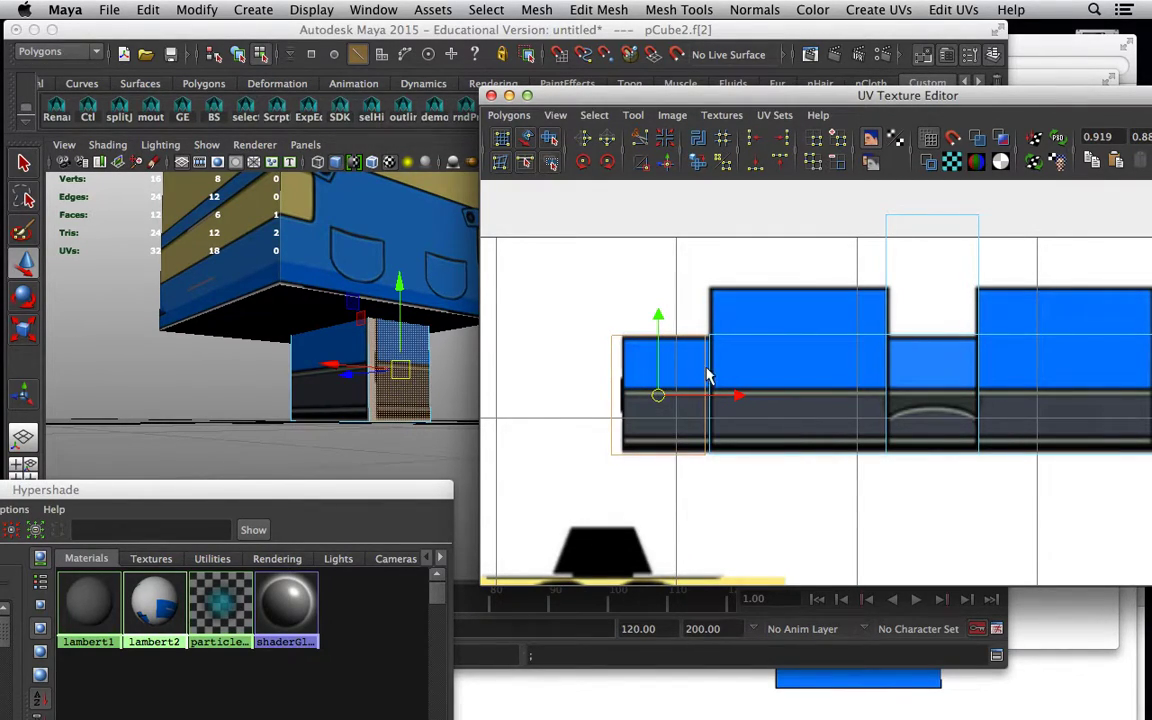
click(708, 377)
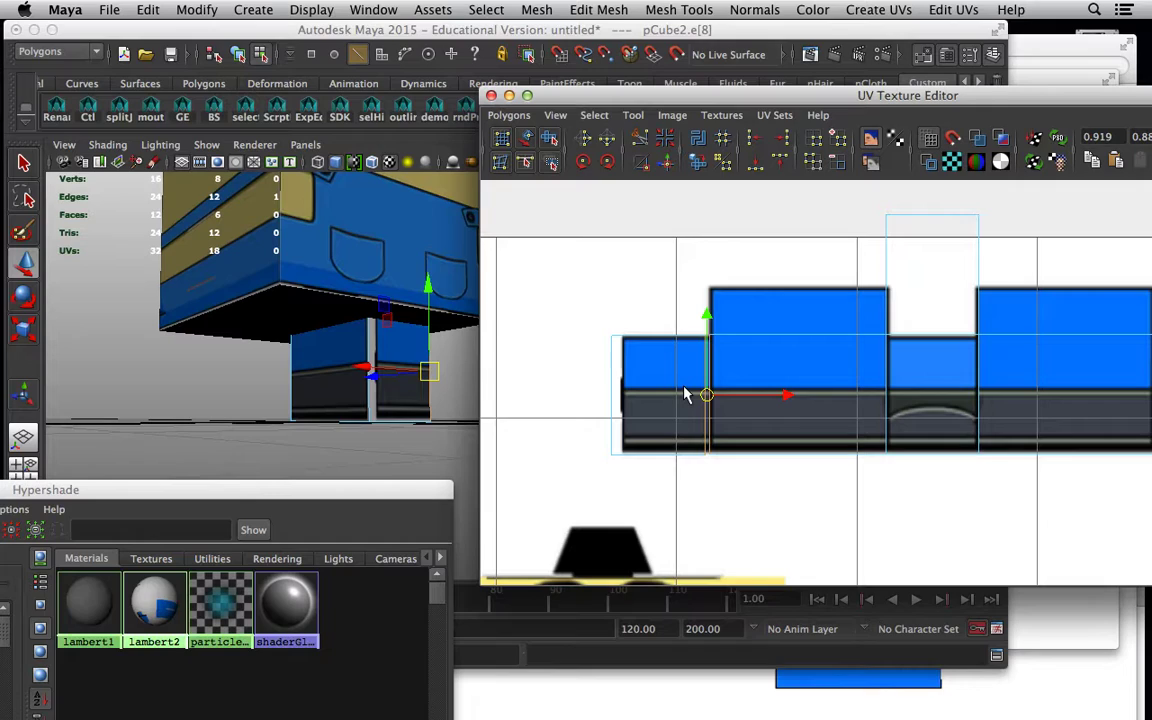
click(508, 115)
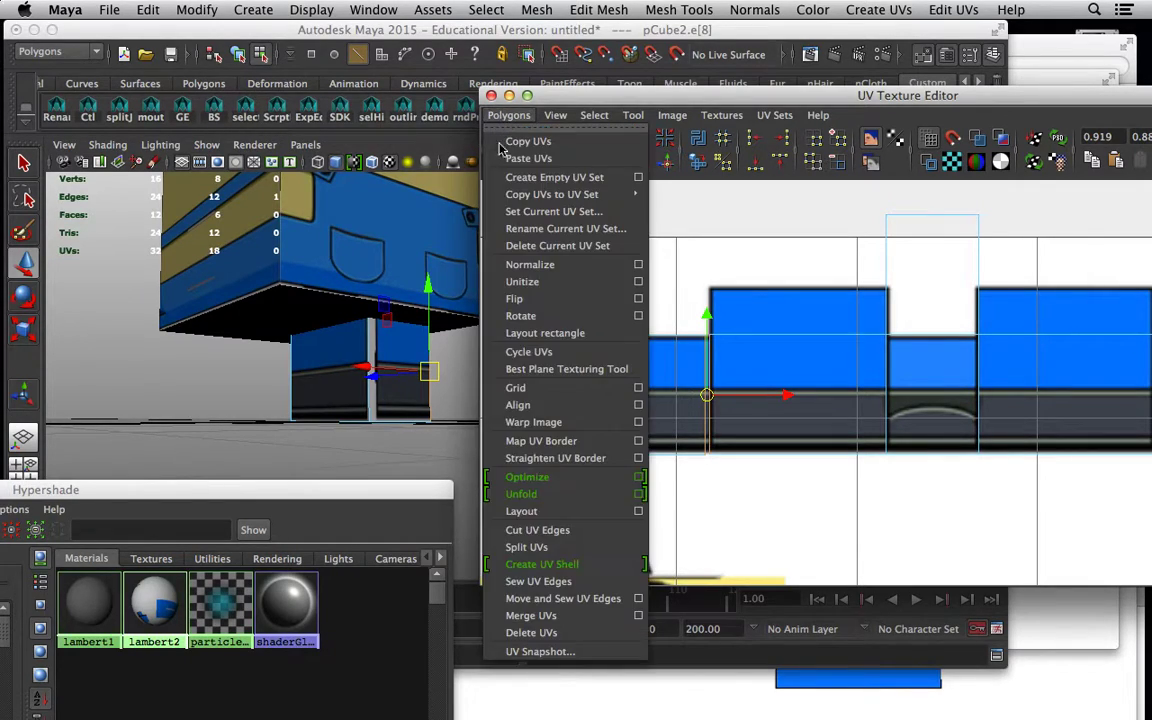
click(555, 596)
- Move the back face's two outer UVs in to the outer border of the narrow end panel
right_drag(667, 392, 733, 386)
drag(609, 328, 636, 468)
drag(693, 394, 699, 394)
click(370, 361)
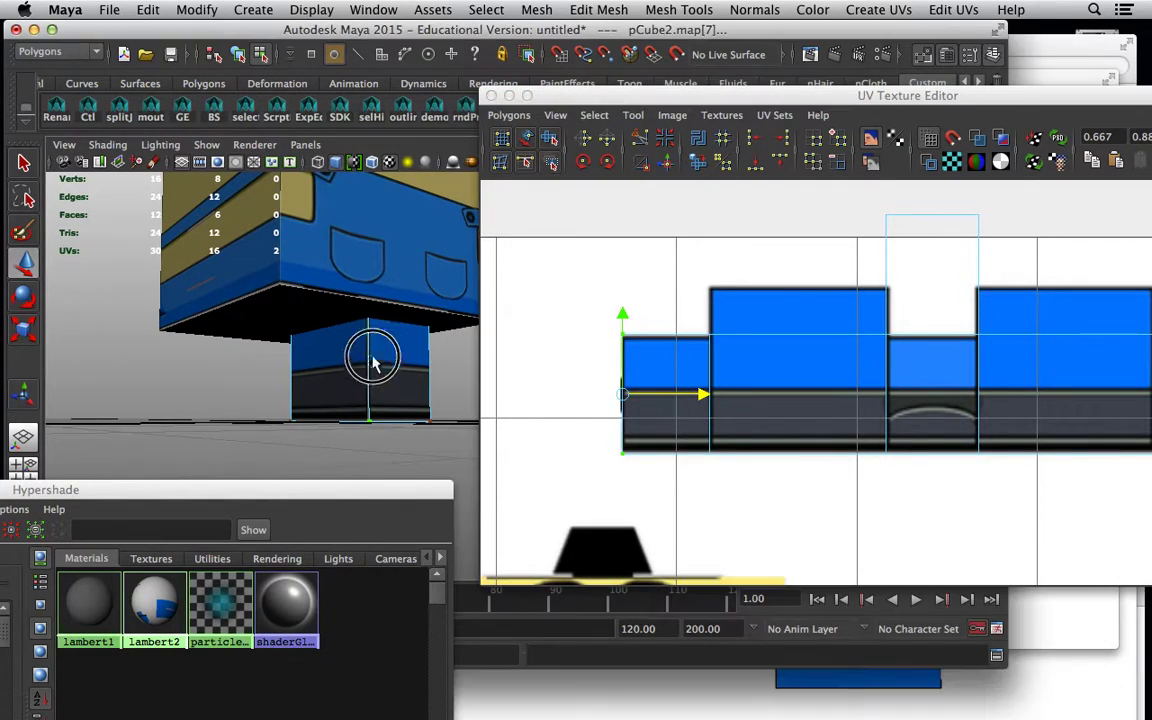
- Select the leg's bottom face and move its UVs onto the dark shoe band of the far wide panel
alt+drag(378, 380, 395, 413)
alt+right_drag(896, 307, 728, 316)
alt+middle_drag(728, 316, 626, 402)
right_drag(826, 237, 800, 237)
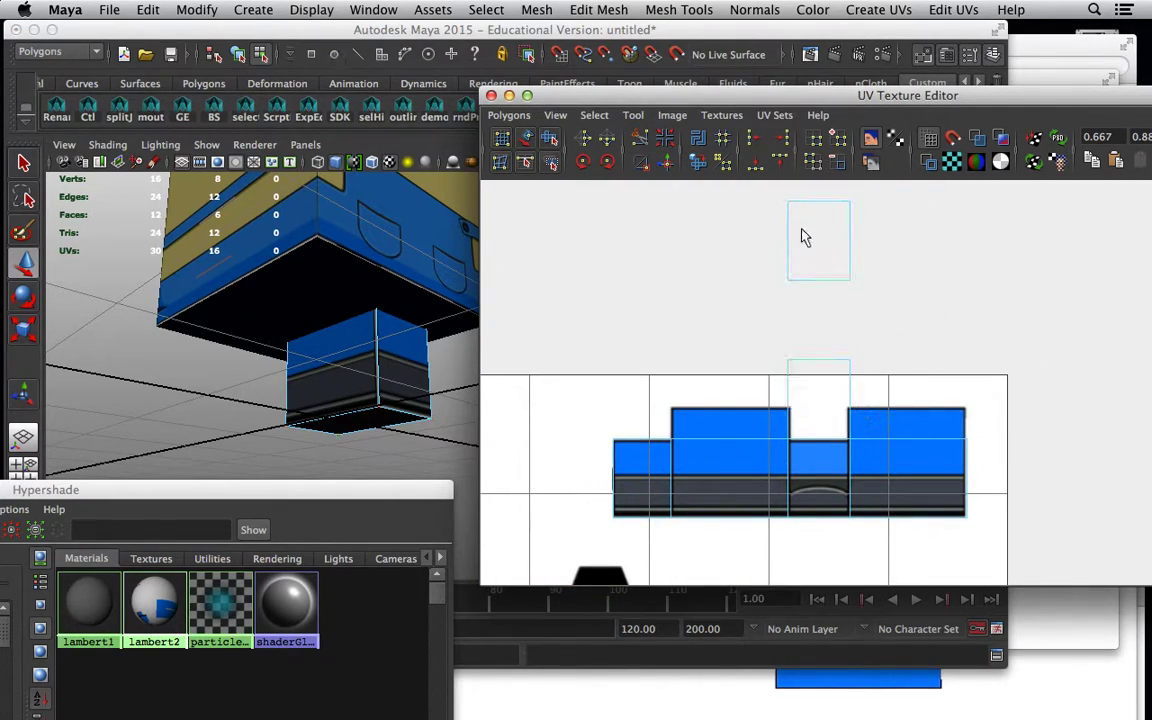
click(800, 237)
drag(817, 240, 896, 486)
alt+middle_drag(846, 558, 732, 419)
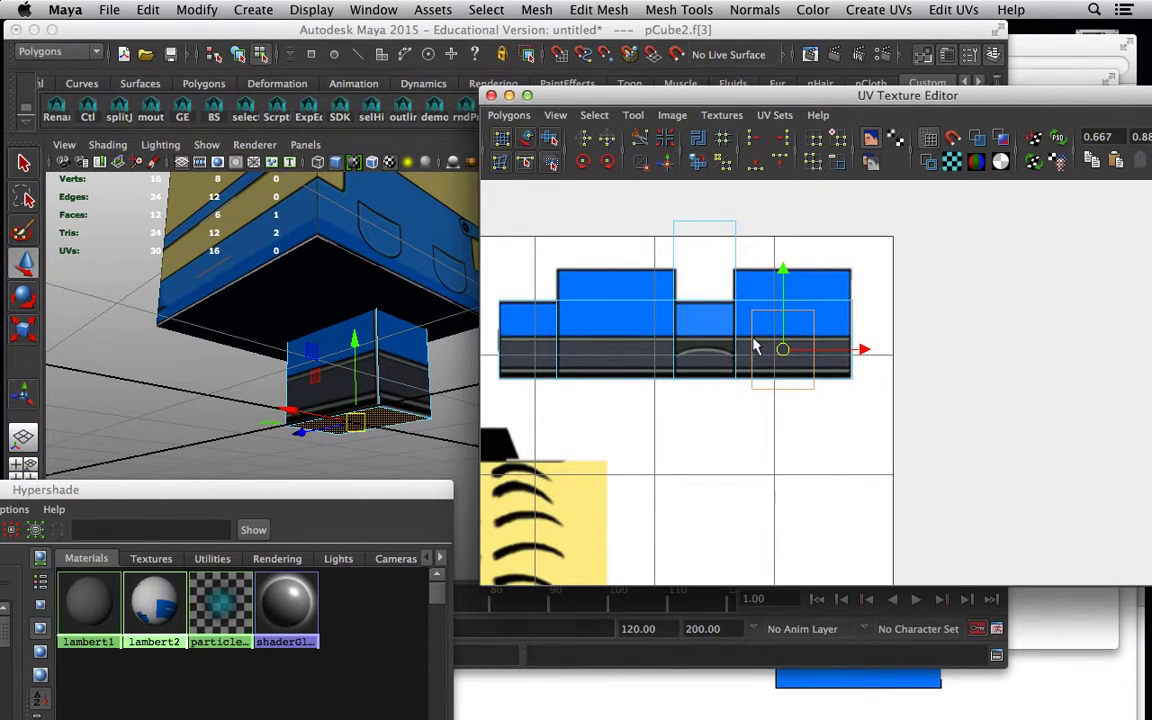
- Squash the bottom face's UVs vertically and place them entirely inside the dark shoe band
key(r)
drag(783, 274, 791, 358)
key(w)
alt+drag(421, 423, 402, 350)
alt+middle_drag(716, 408, 720, 447)
- Return to object mode, duplicate the textured leg and place the copy under the other side of the body
mouse_move(705, 262)
right_down()
mouse_move(705, 280)
mouse_move(718, 266)
mouse_move(707, 255)
mouse_move(706, 266)
right_up()
alt+drag(304, 358, 307, 407)
alt+drag(367, 329, 368, 326)
alt+drag(305, 352, 470, 362)
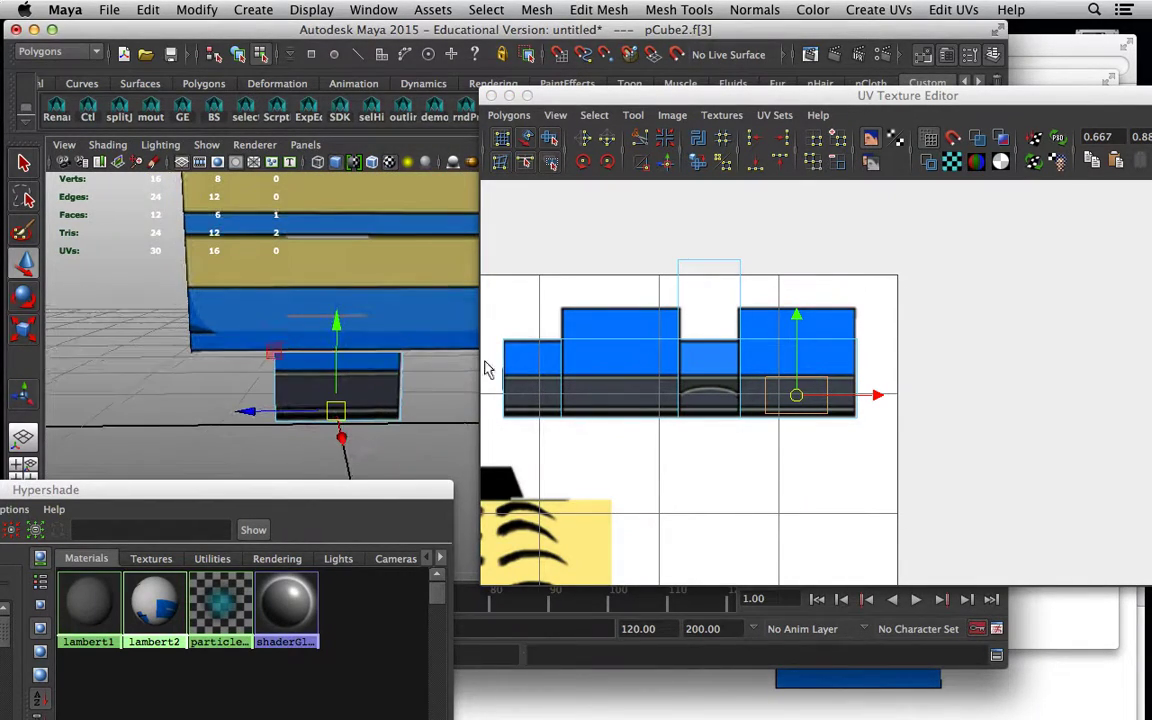
alt+drag(223, 371, 314, 389)
right_drag(277, 385, 358, 288)
click(320, 369)
alt+drag(320, 369, 418, 380)
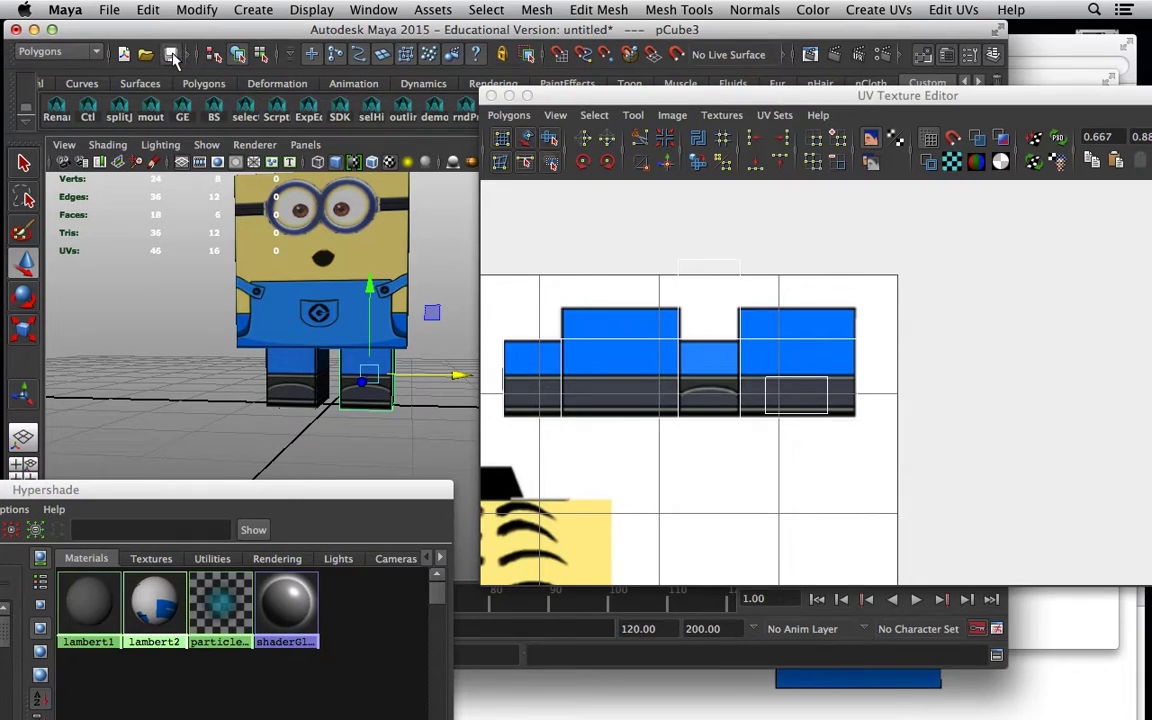
- Save the scene as minionUVTest in Maya Binary format
click(174, 56)
text(m)
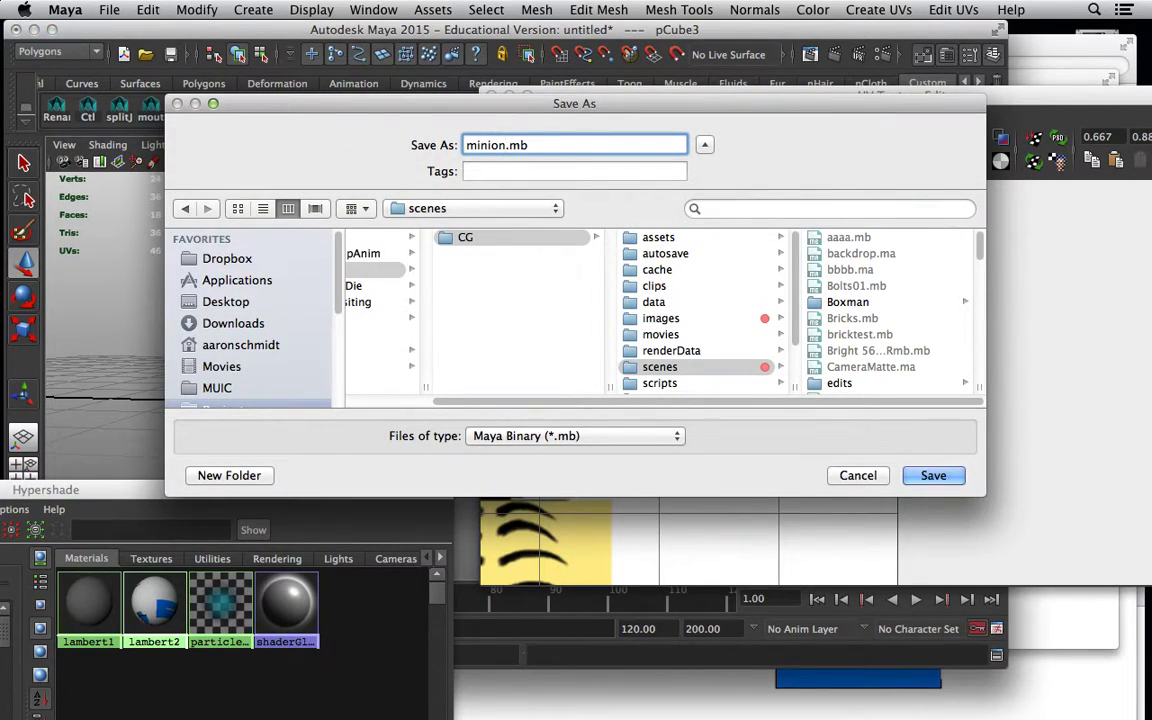
text(inionUVTest)
key(Return)
- Examine the minion with both legs and the yellow arm piece in the texture template
alt+drag(308, 249, 391, 350)
alt+middle_drag(587, 425, 791, 376)
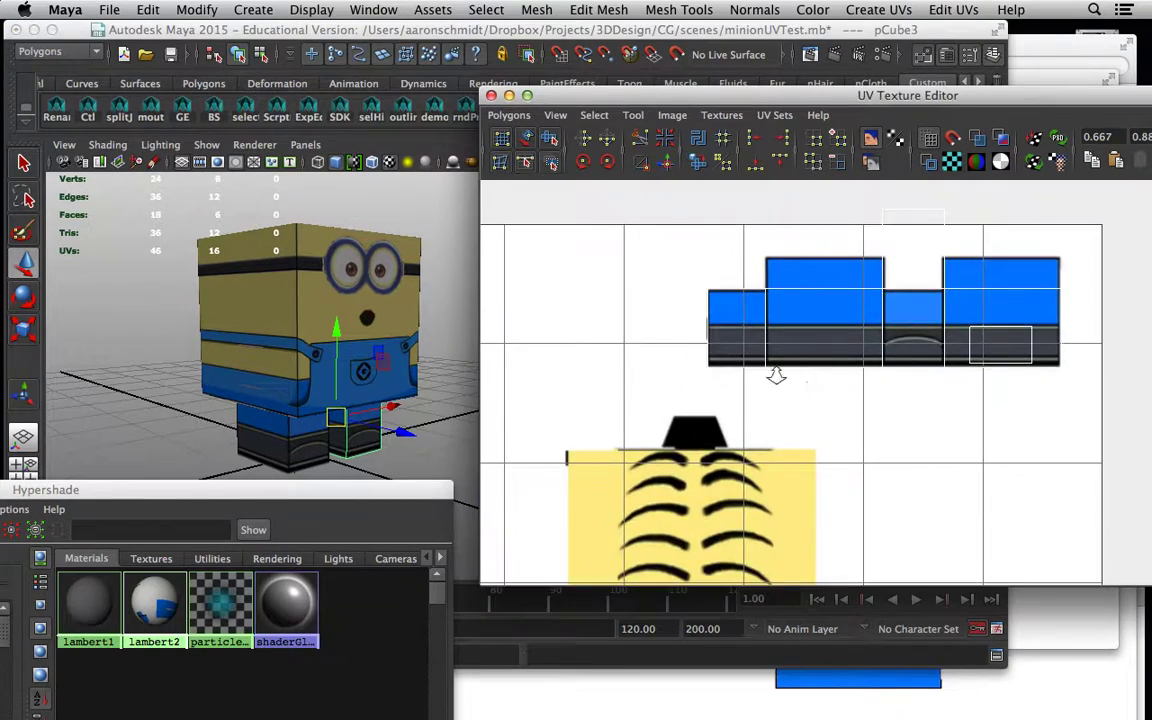
alt+right_drag(792, 377, 587, 345)
alt+middle_drag(587, 345, 724, 329)
click(379, 643)
mouse_move(643, 712)
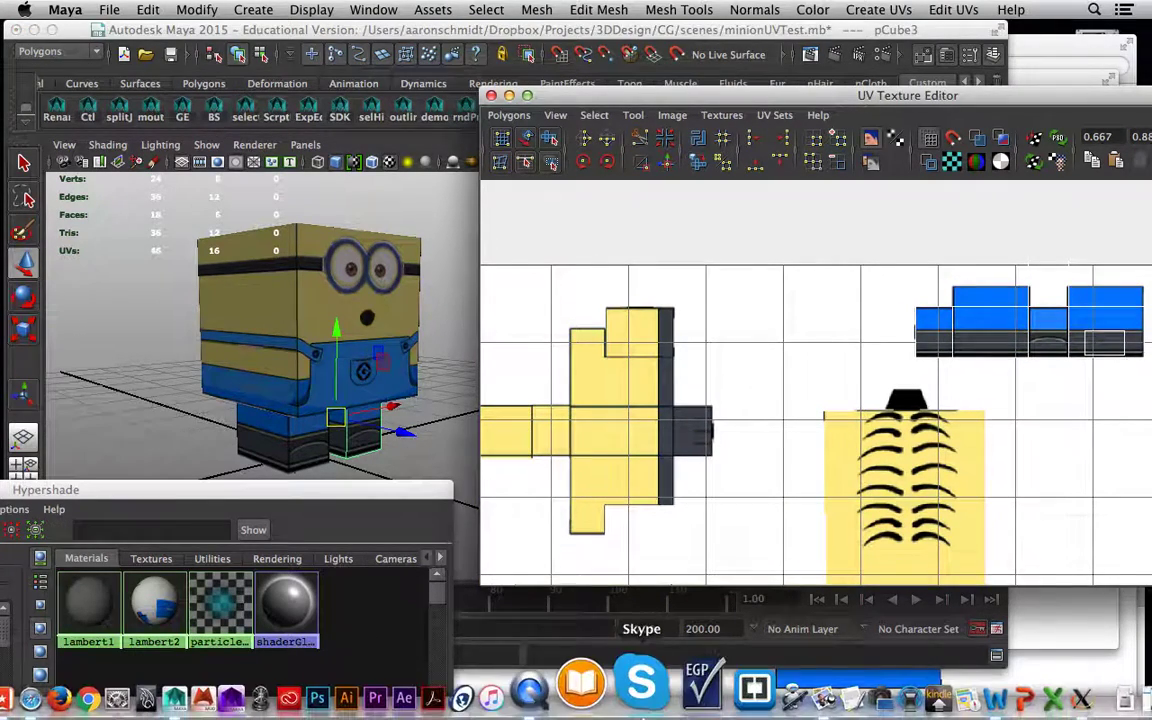